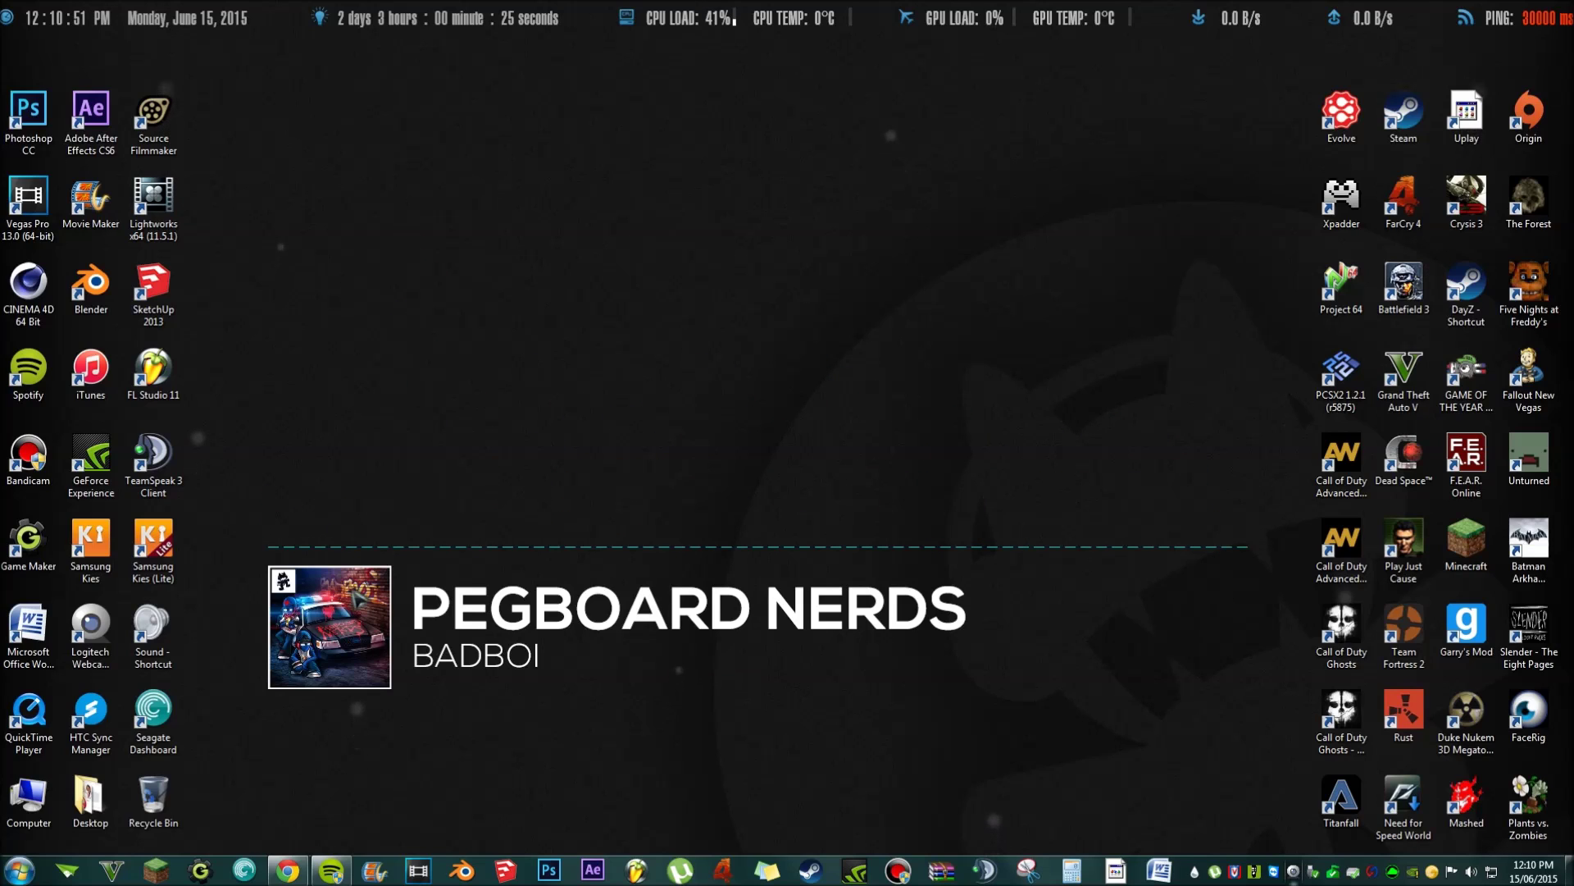
drag(217, 450, 1277, 750)
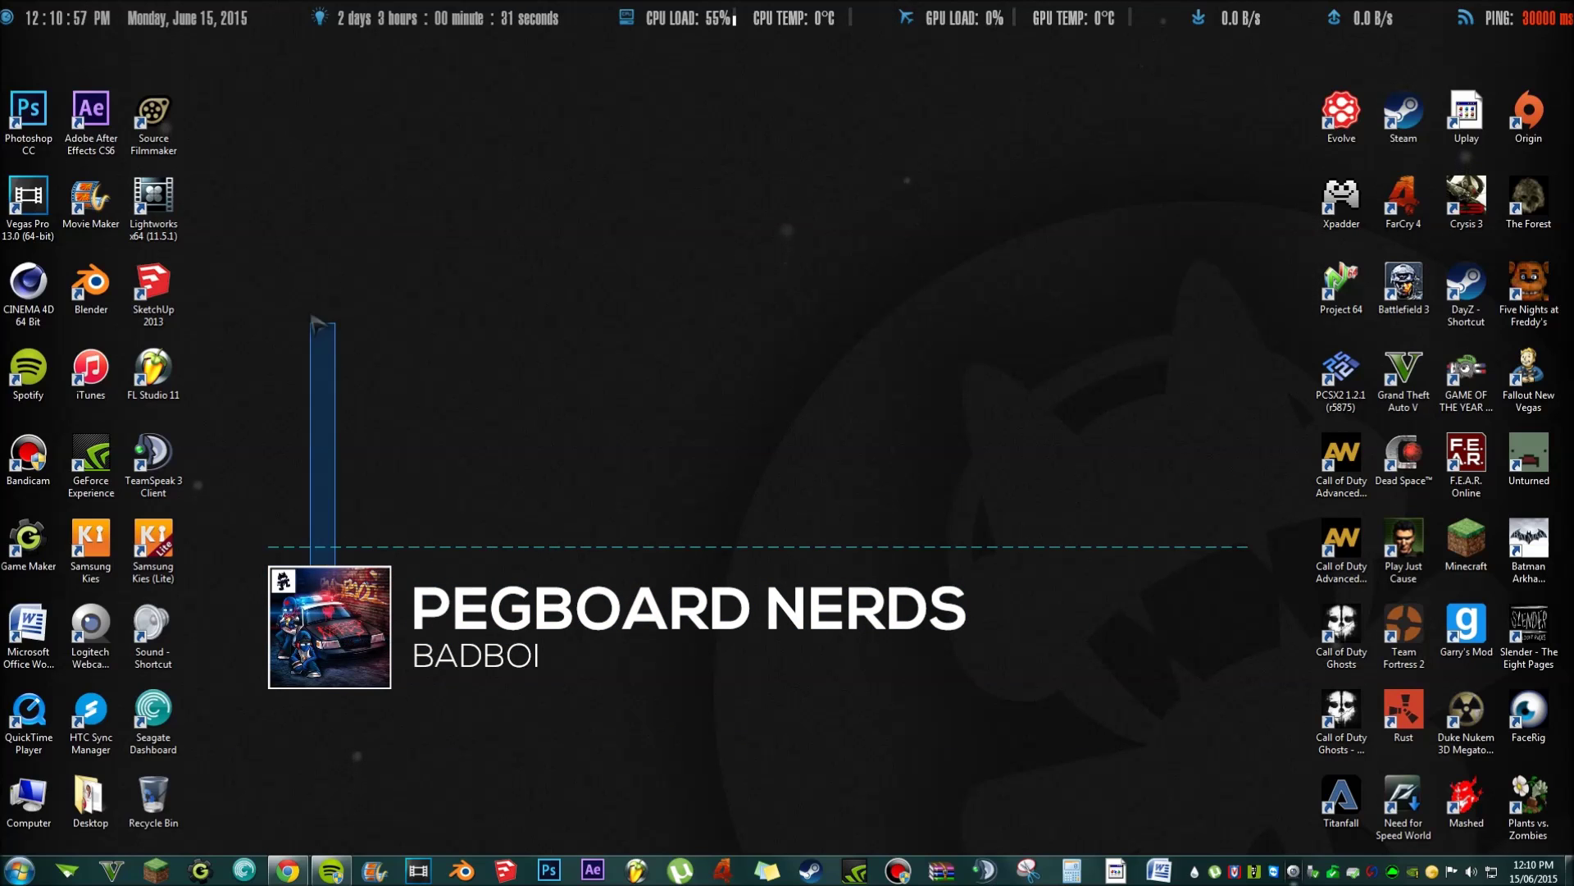
drag(300, 610, 566, 705)
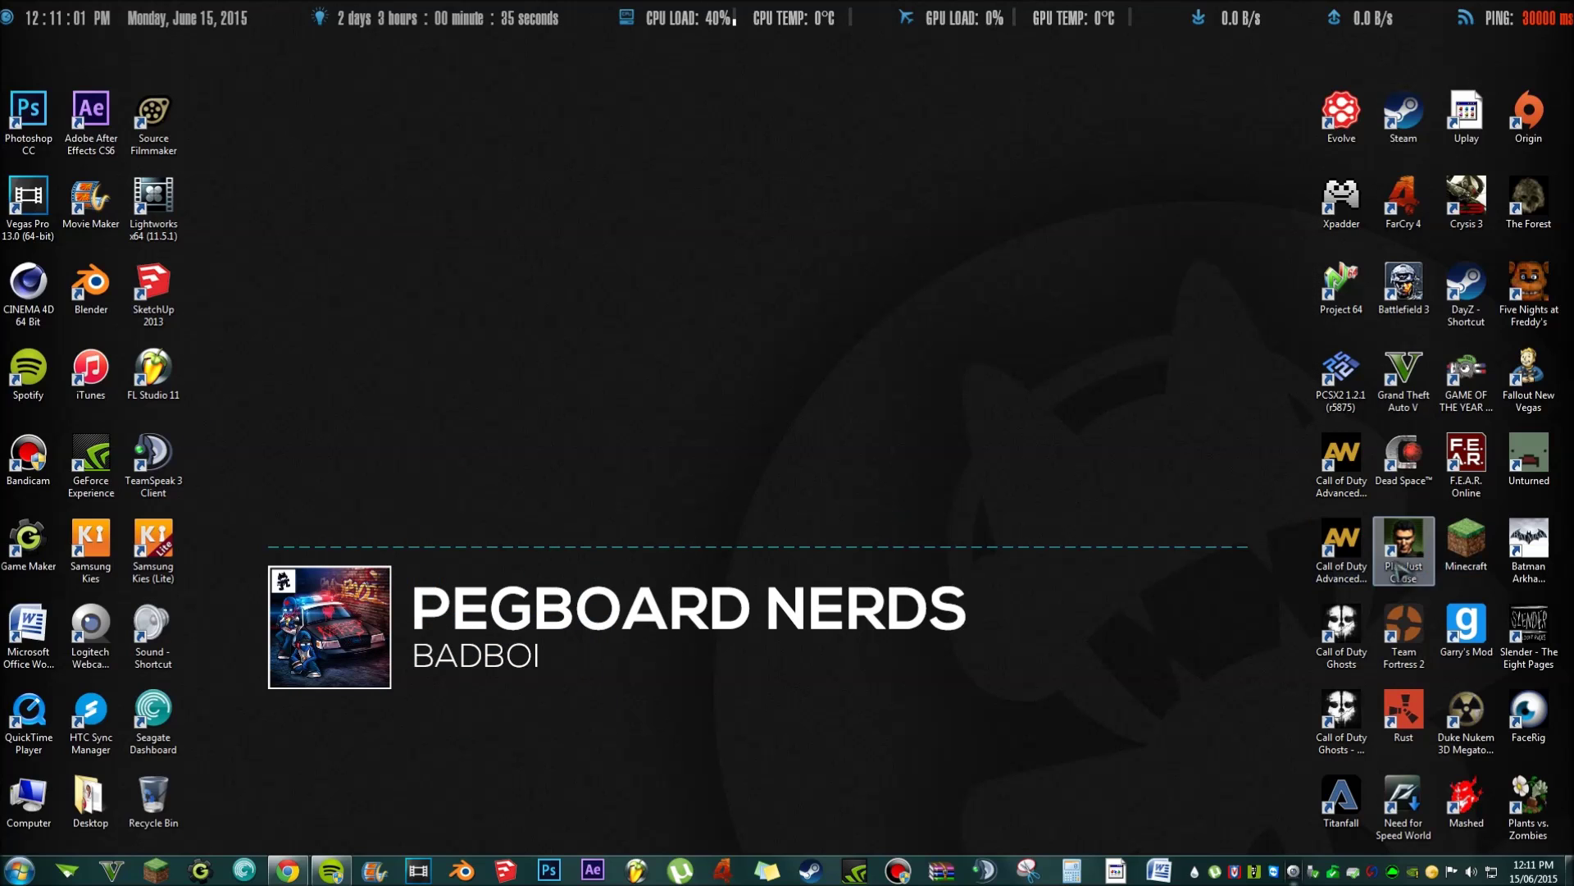
drag(1353, 554, 1094, 557)
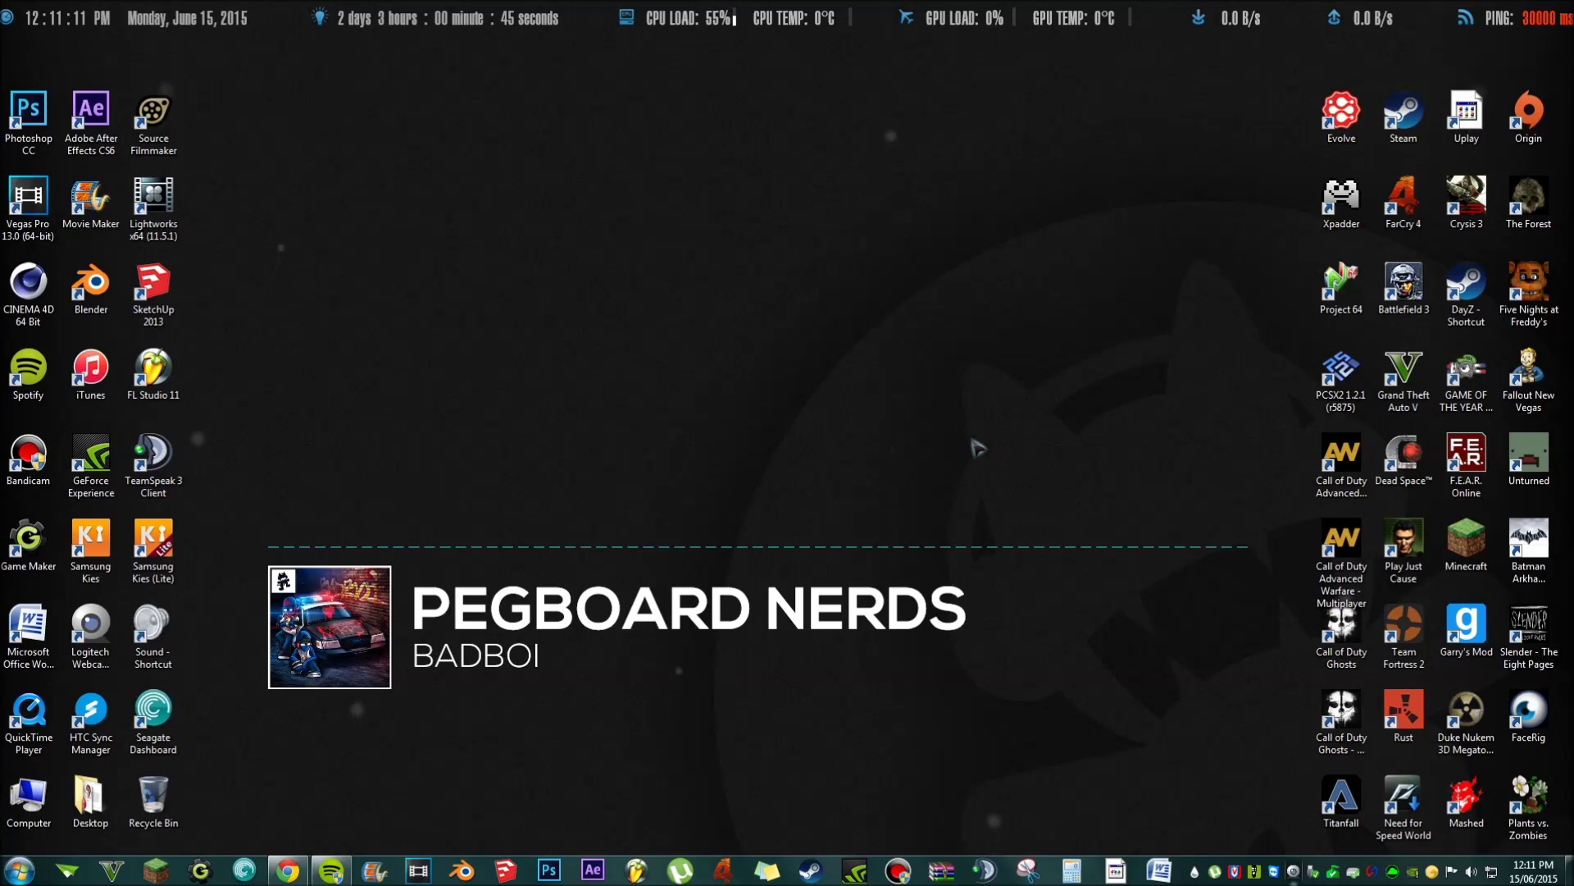
Switch to Chrome, search Google for Rainmeter and open the rainmeter.net home page
key(alt+Tab)
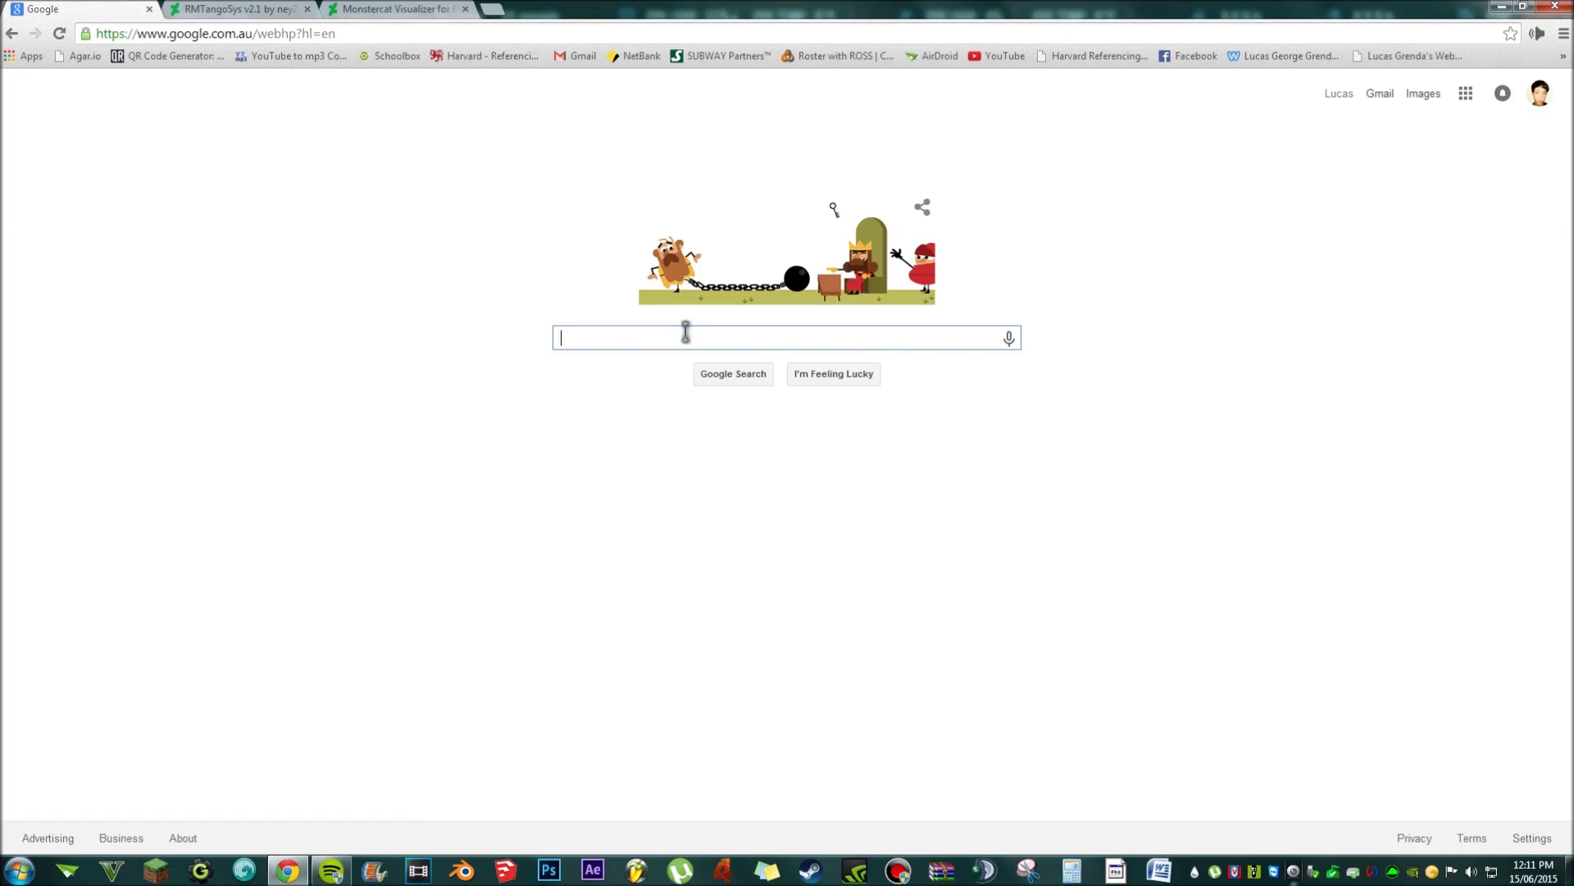
text(Rain)
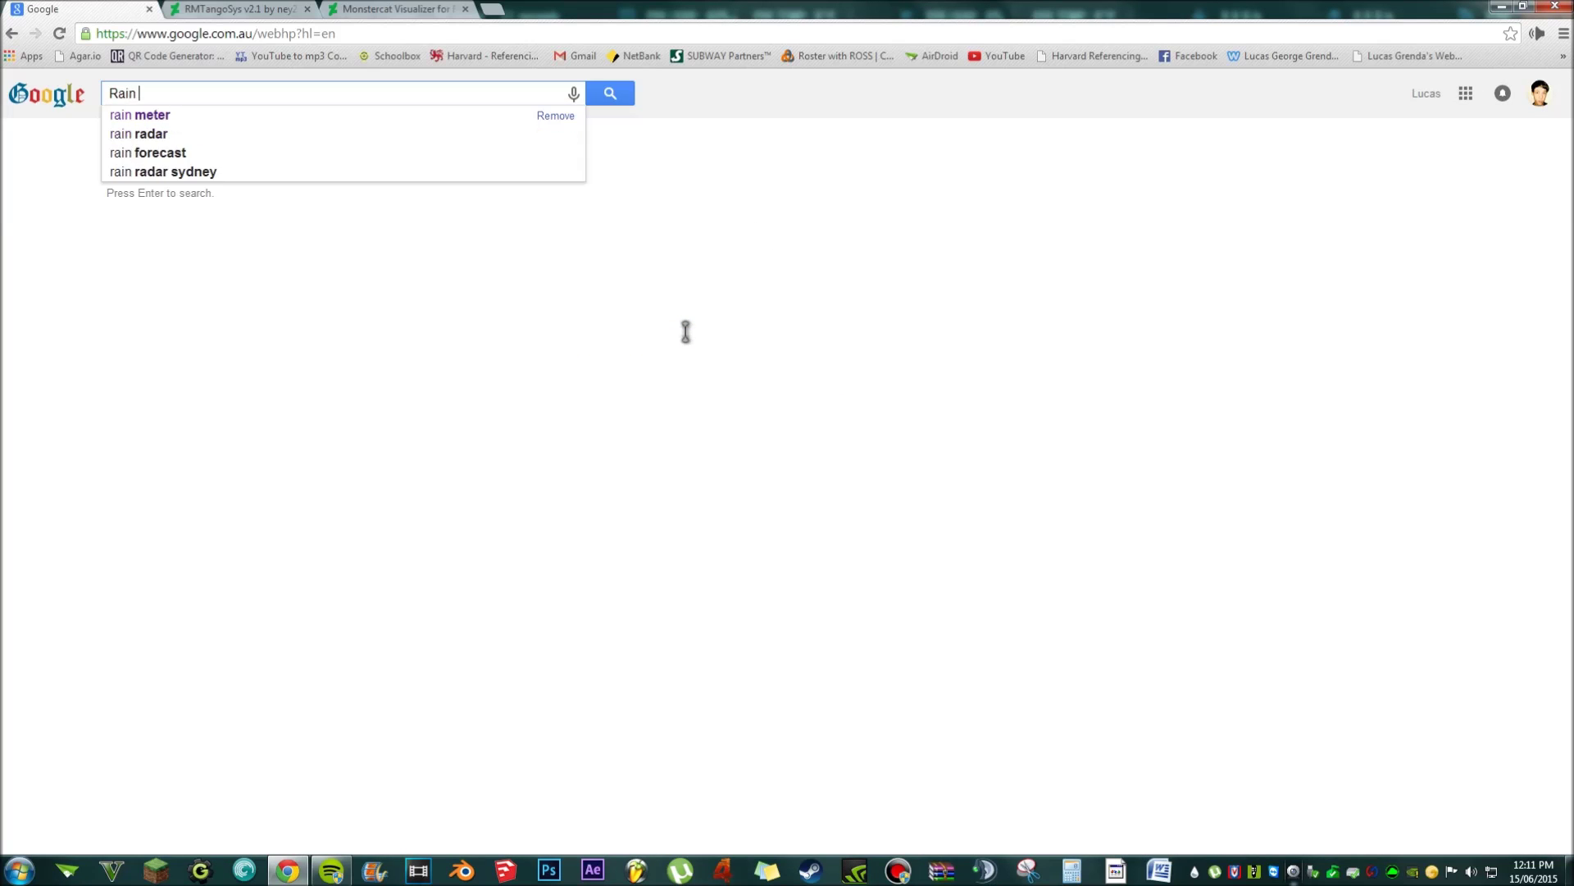
text(meter)
key(Return)
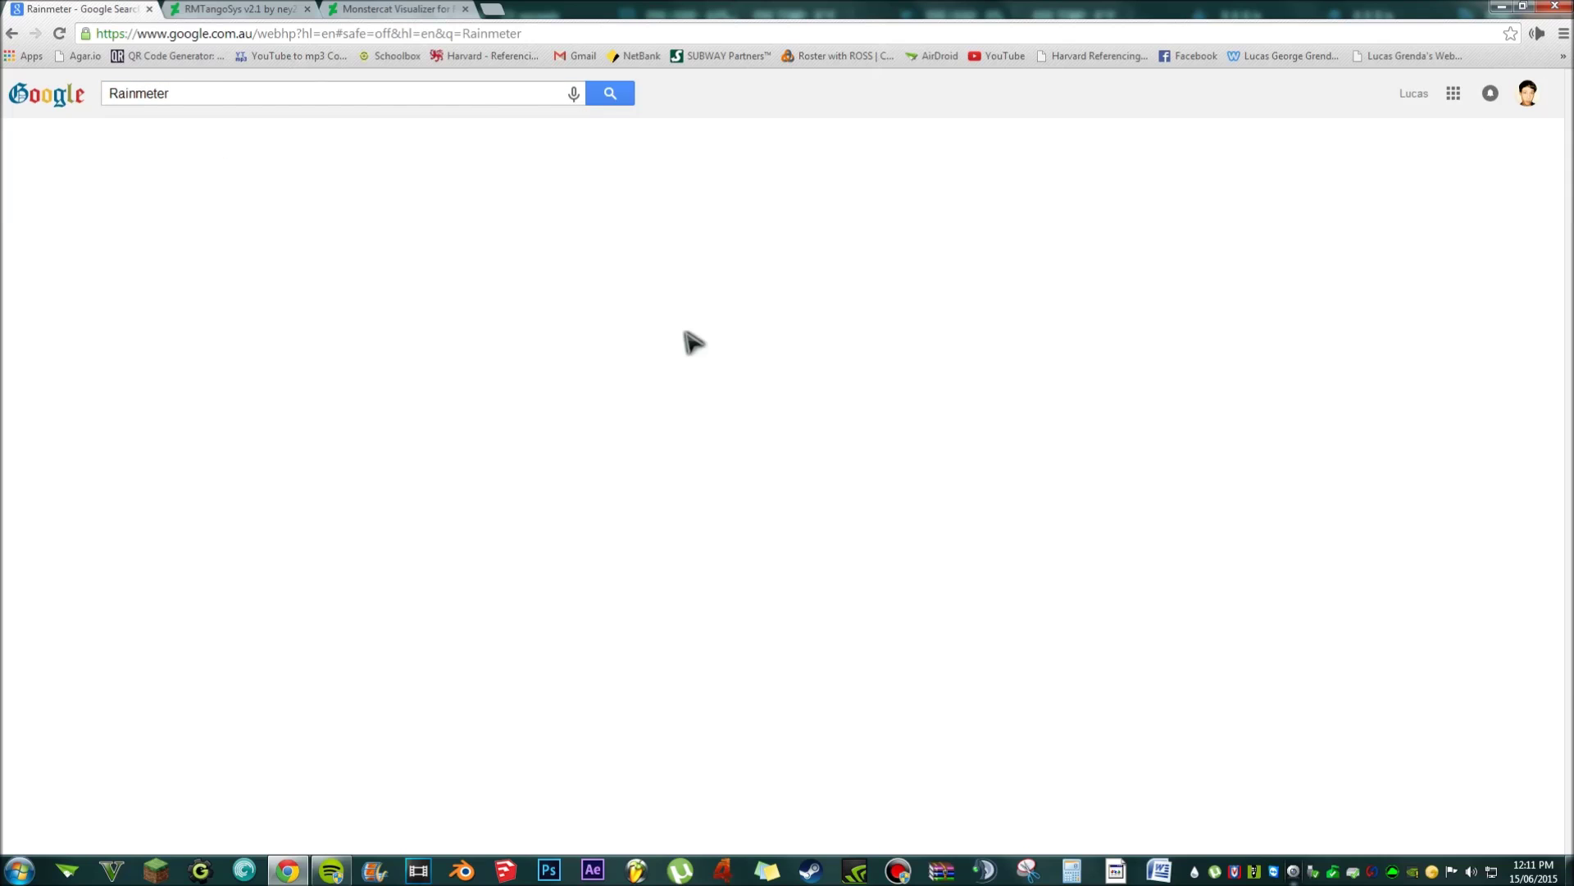
click(296, 223)
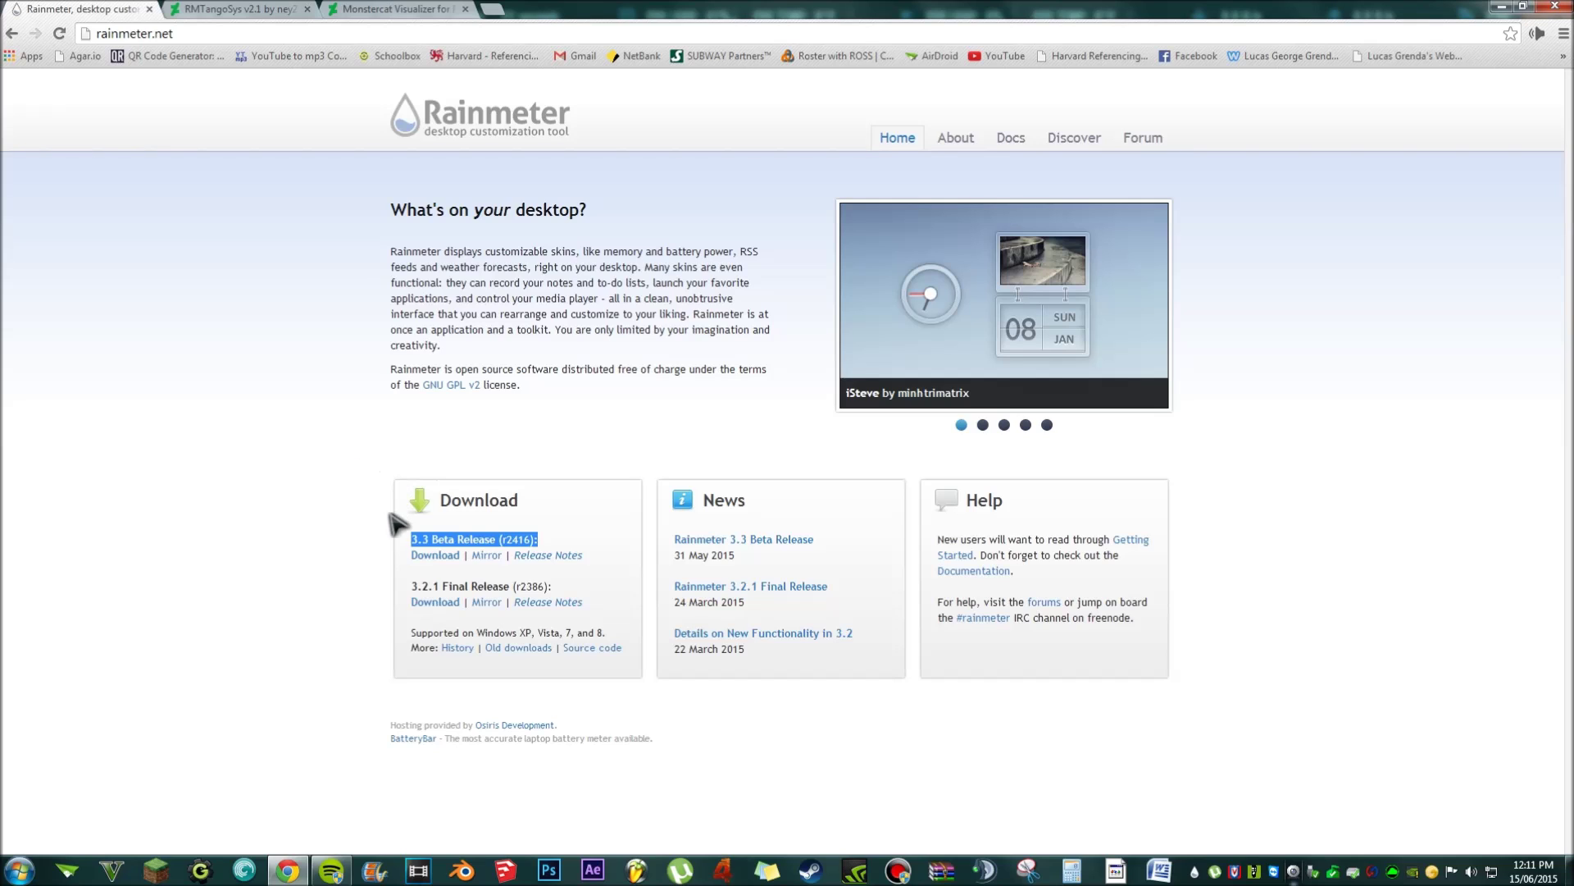
Highlight the 3.3 Beta Release (r2416) heading in the Rainmeter site's Download section
click(399, 557)
drag(407, 539, 537, 539)
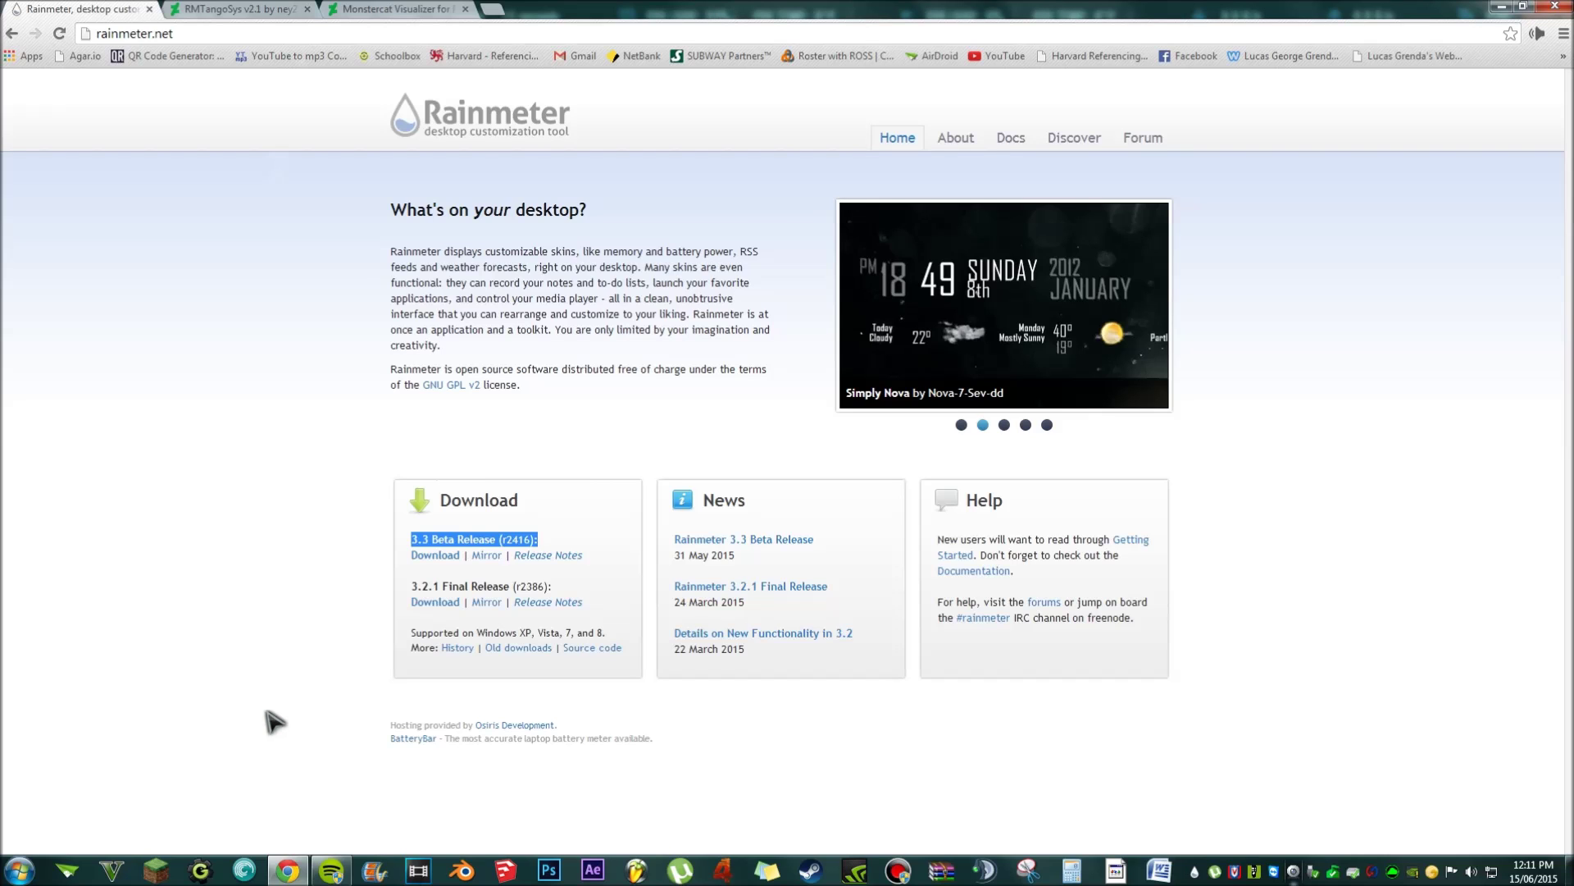
key(super+d)
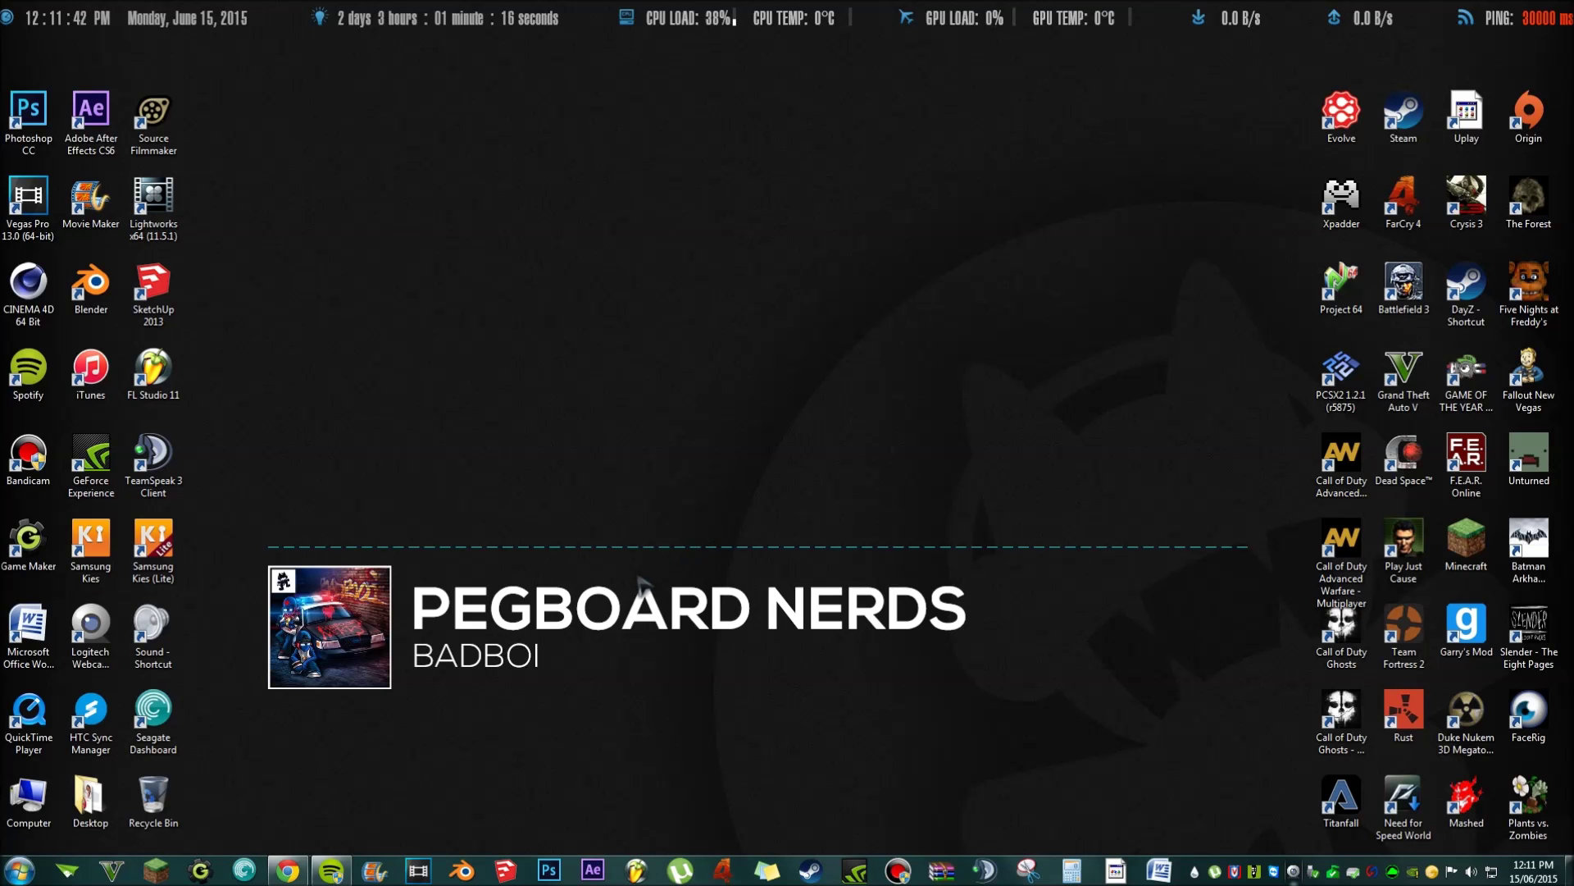
key(super+d)
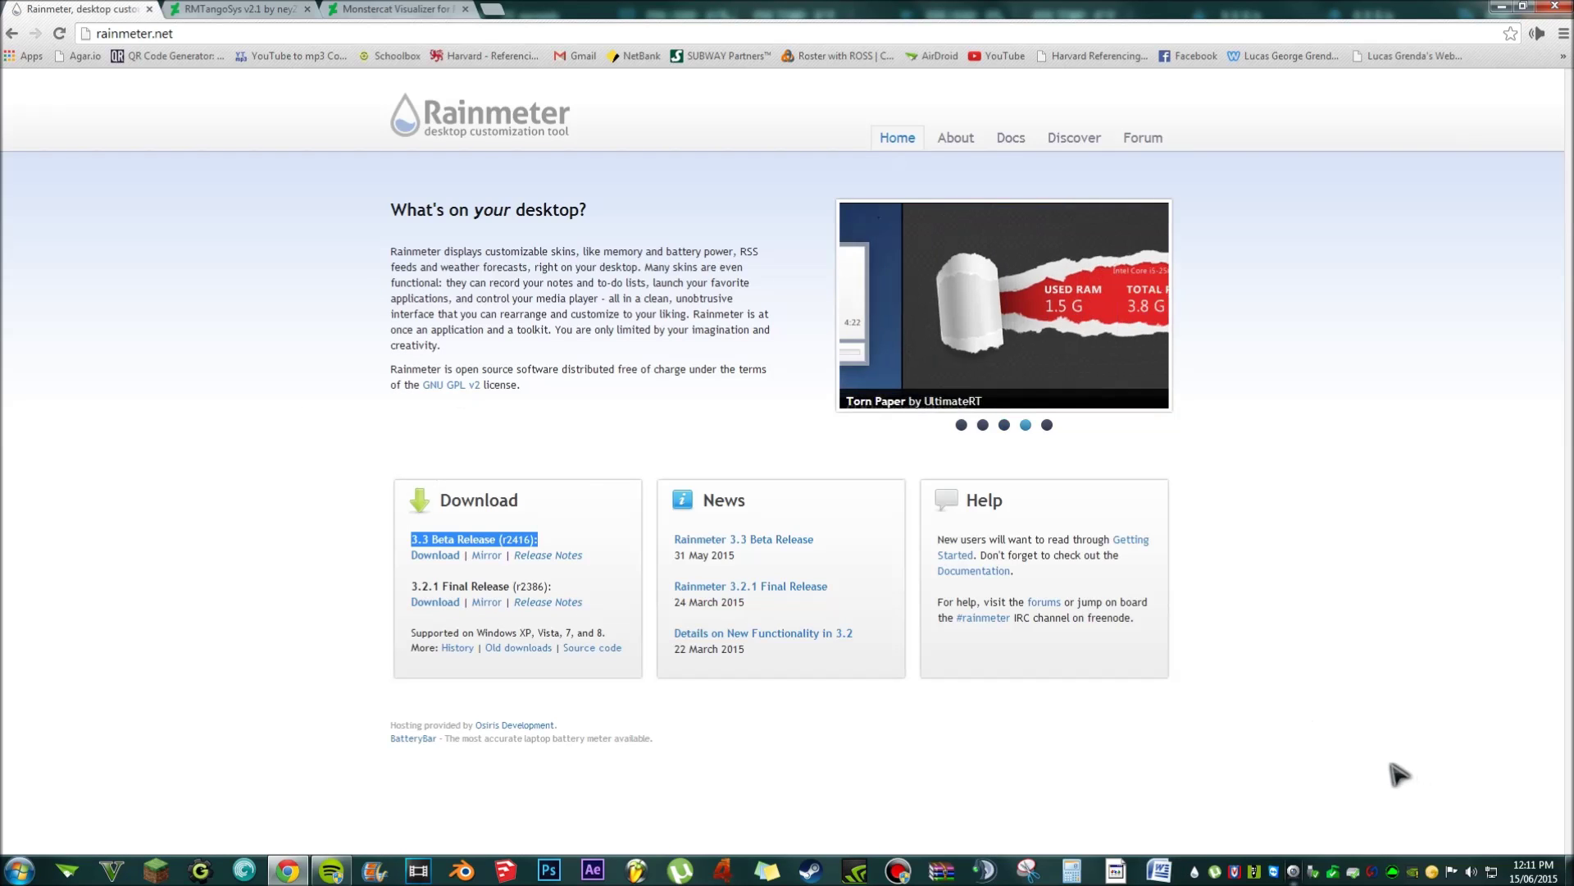
Return to the desktop and look up Rainmeter's program entry and the options of its notification-area menu
key(super+d)
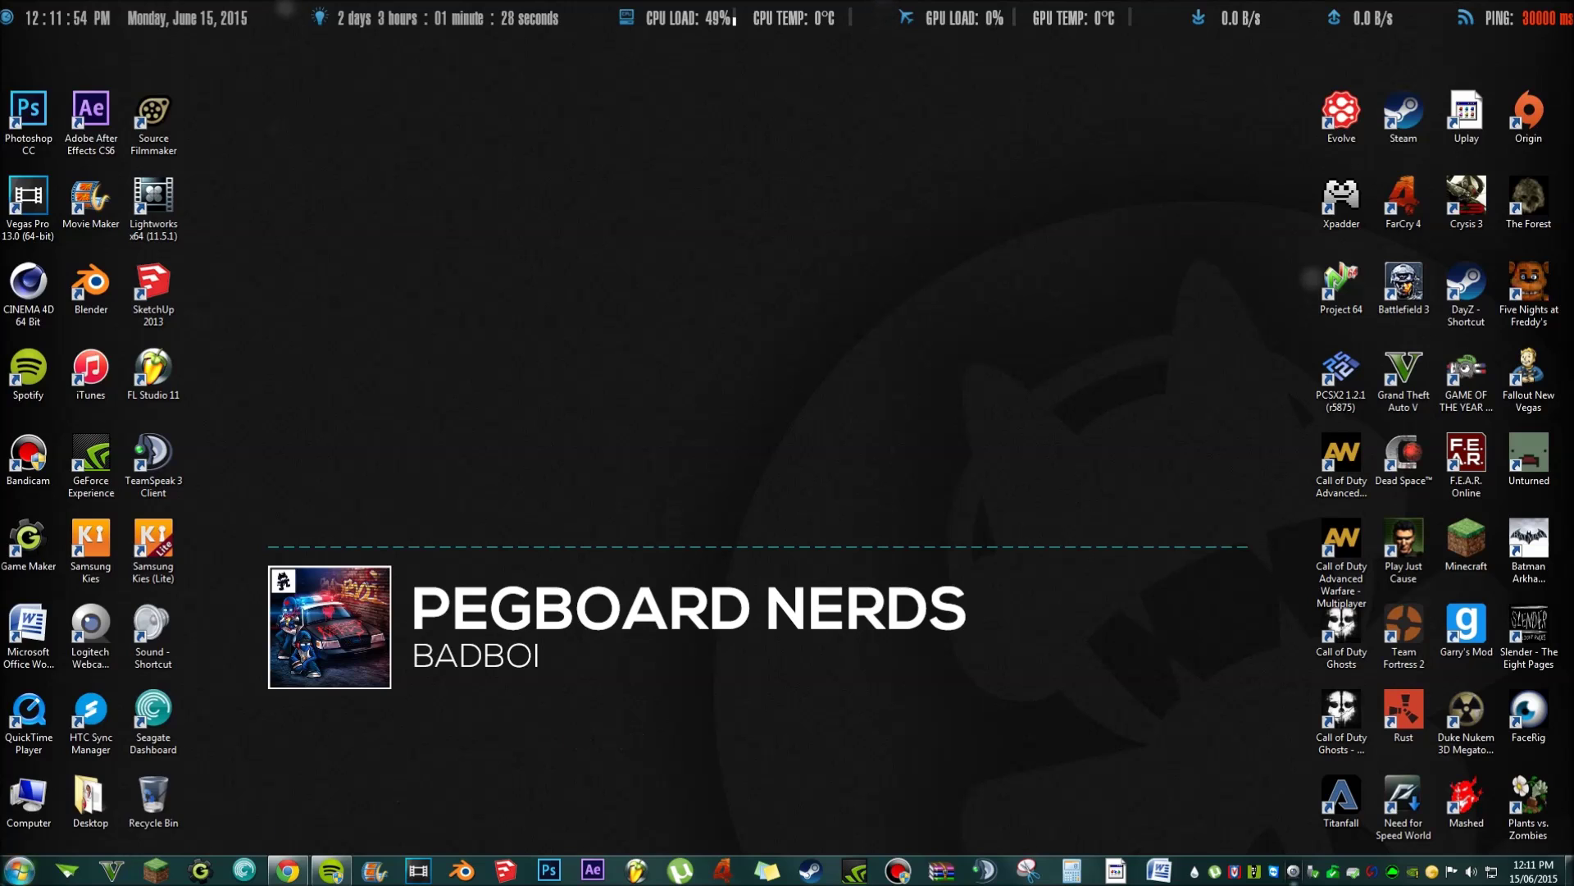
key(super)
mouse_move(57, 550)
mouse_down()
mouse_move(496, 480)
mouse_move(49, 513)
mouse_move(60, 566)
mouse_up()
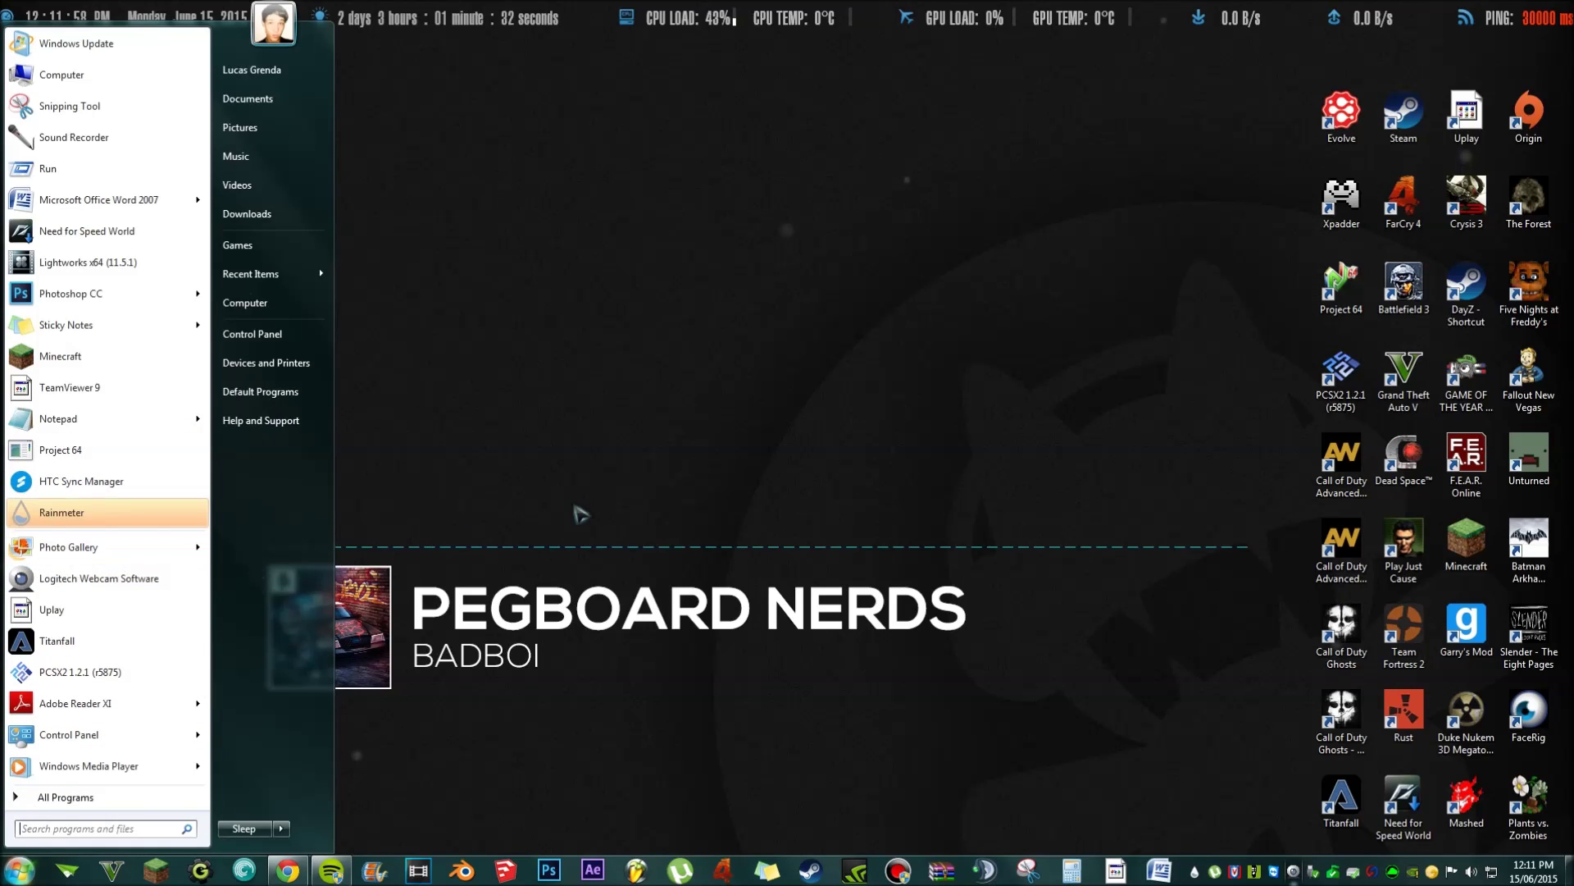
click(579, 517)
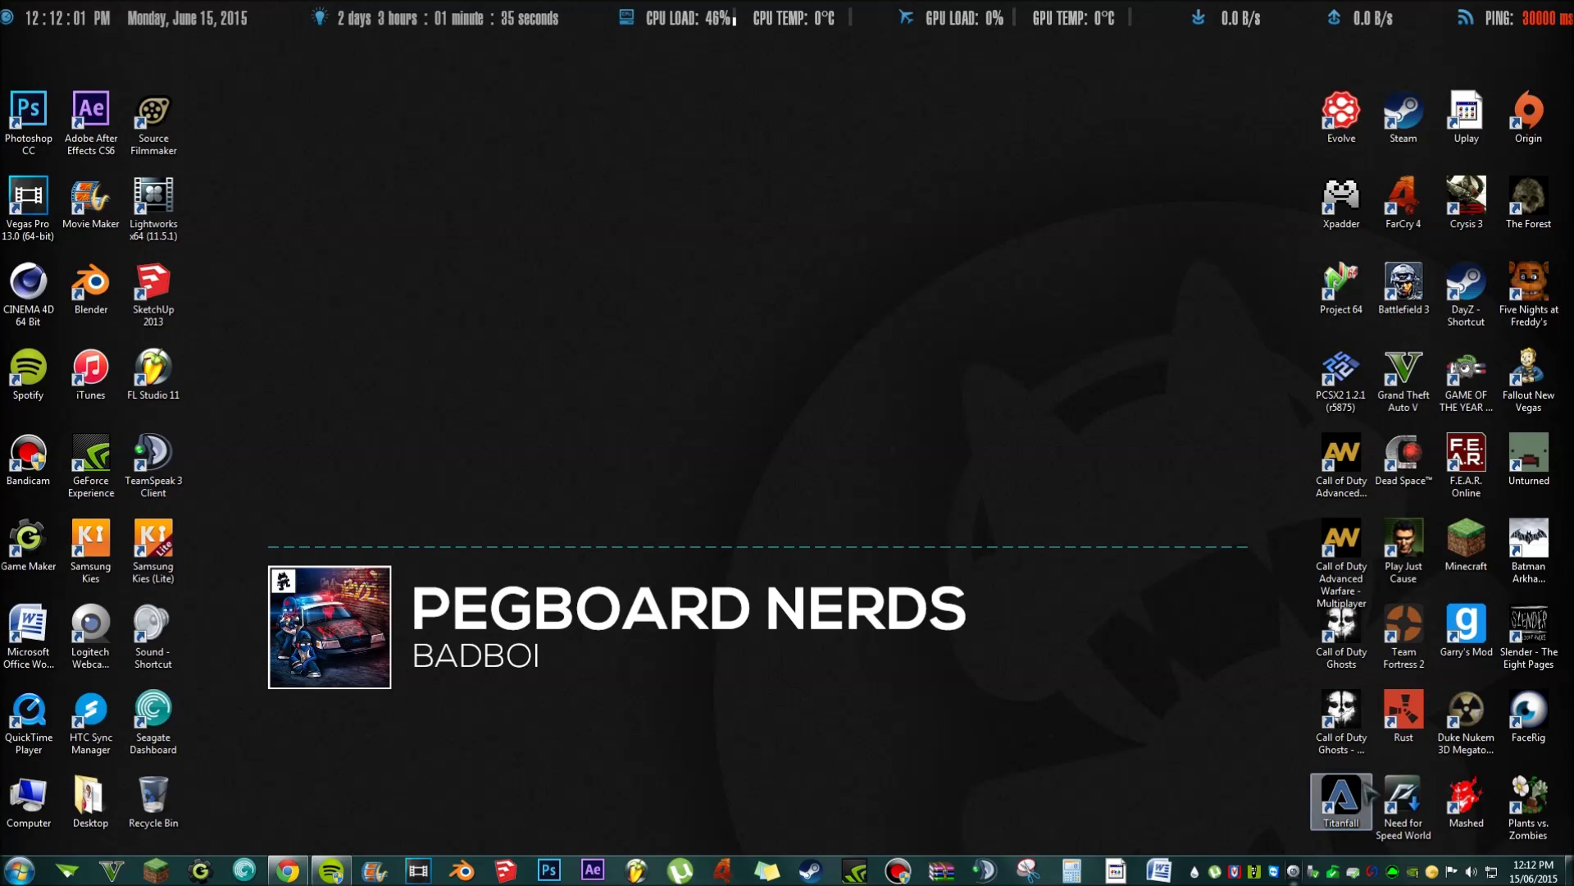
right_click(1194, 869)
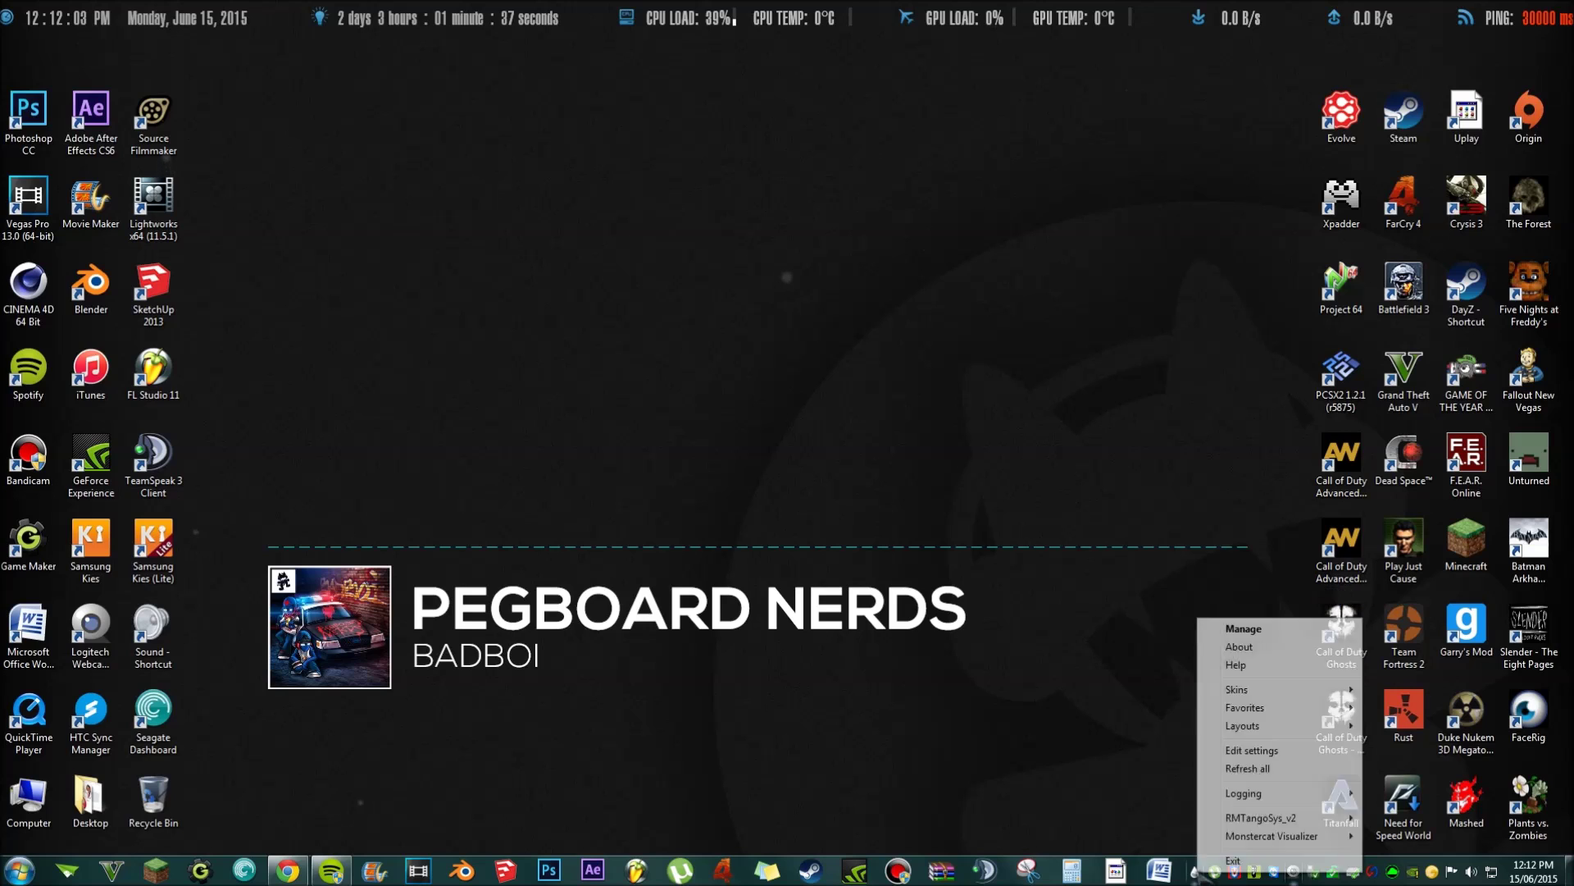
click(1115, 693)
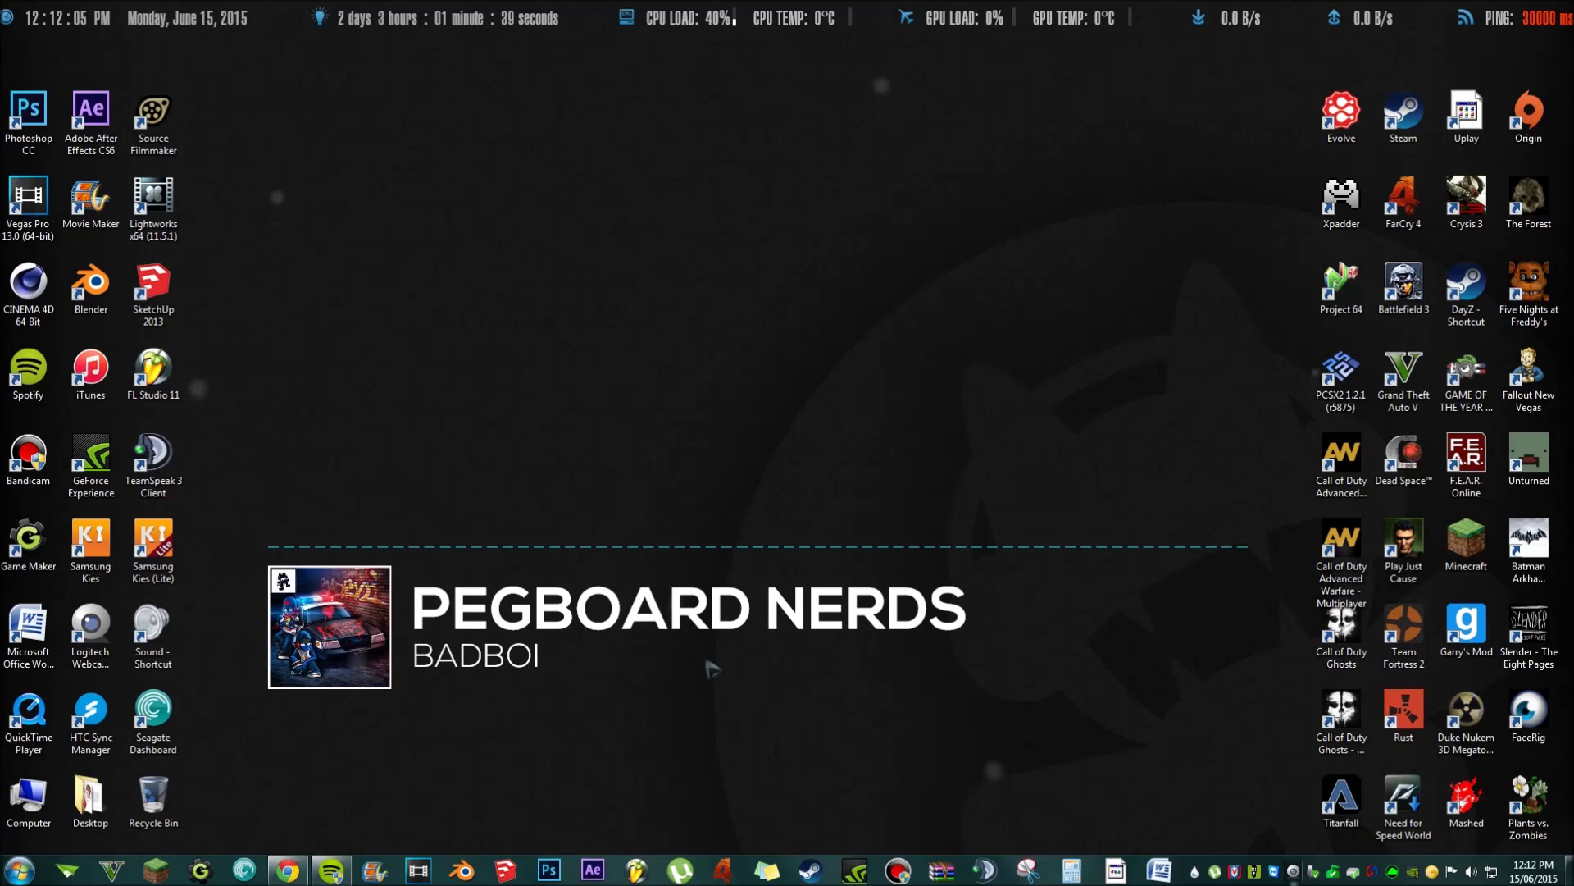
click(331, 870)
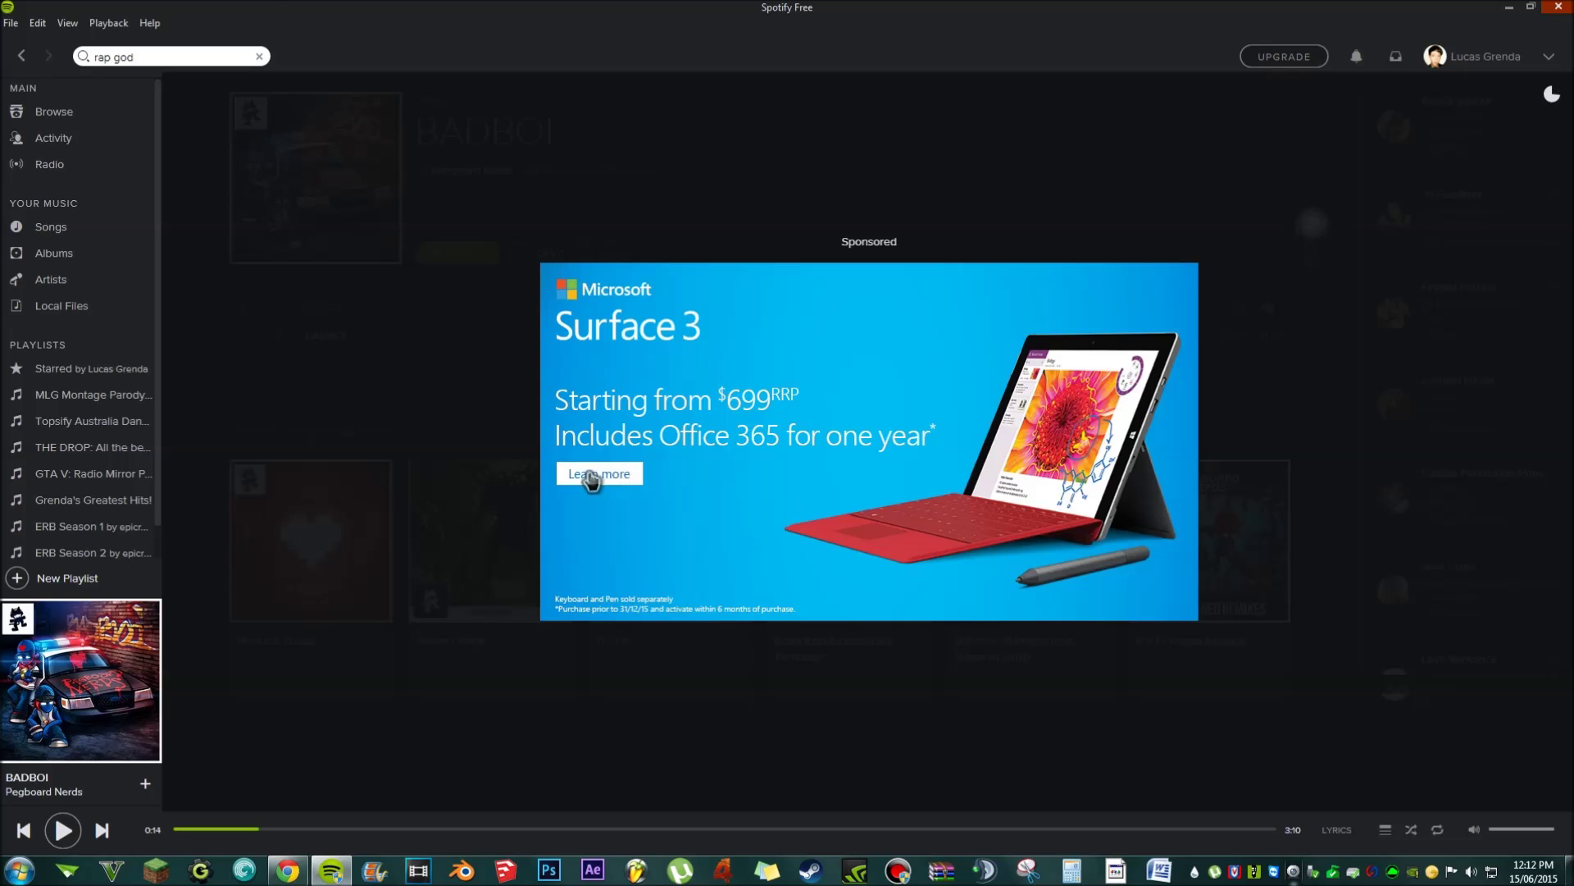
key(alt+Tab)
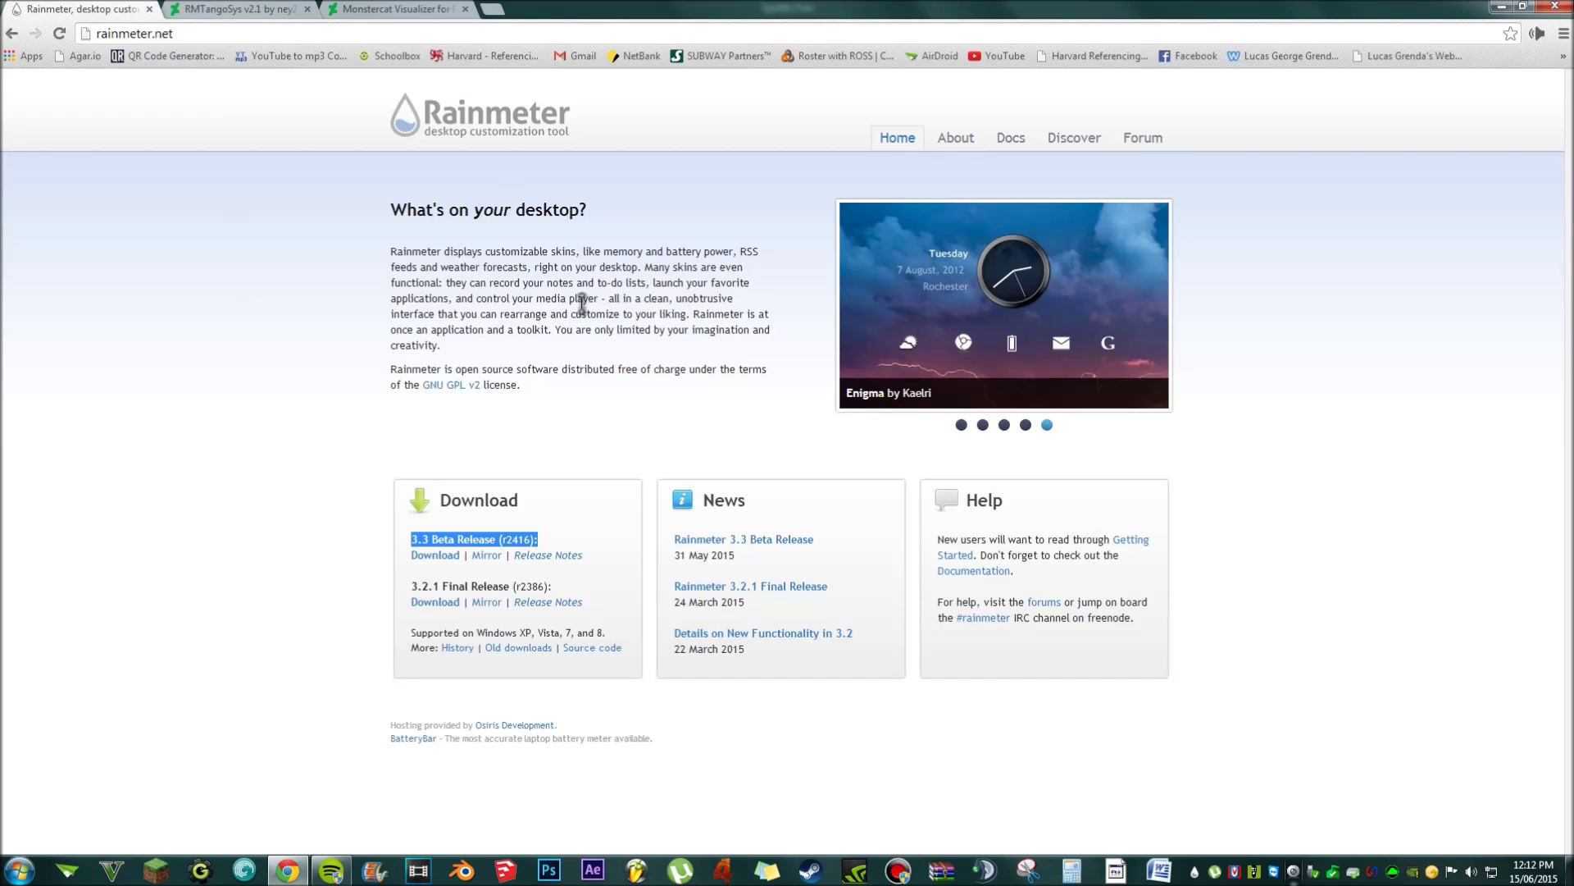
click(240, 10)
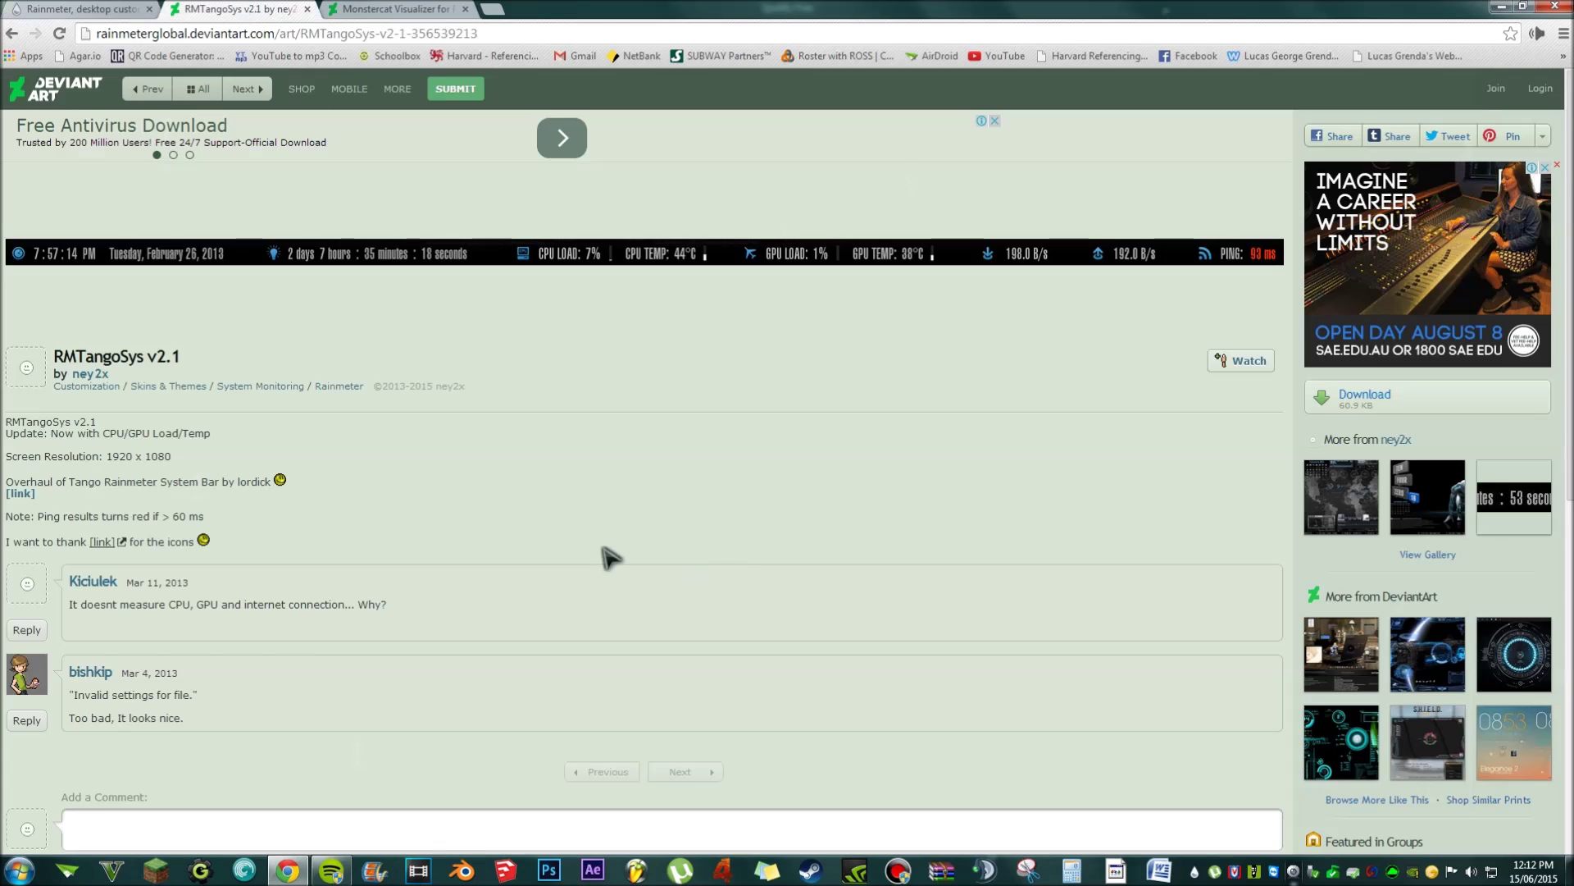
click(121, 10)
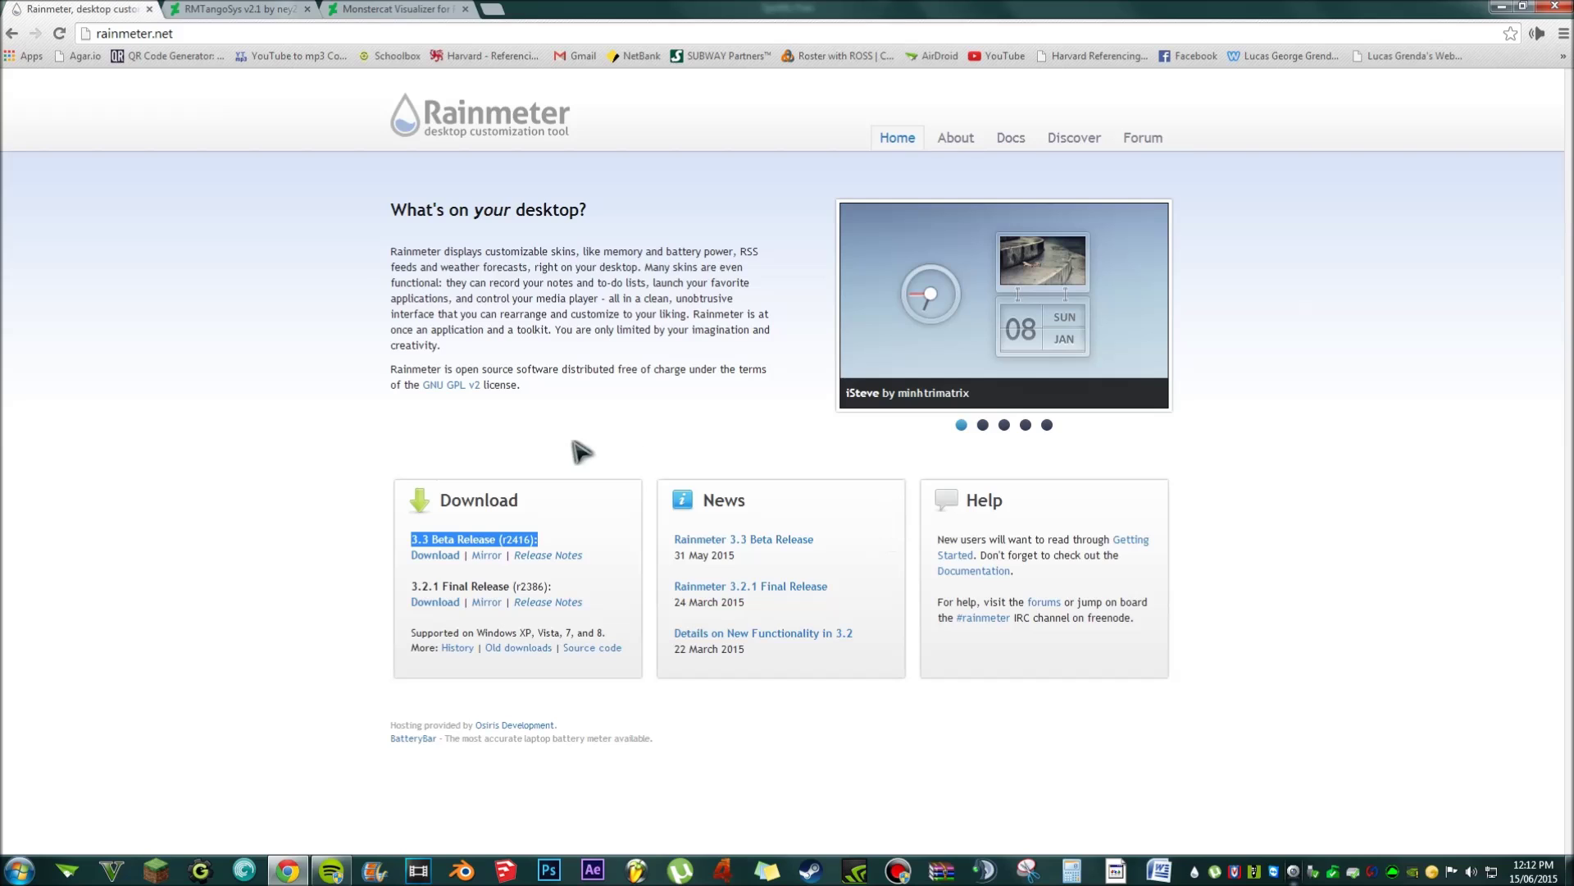
In Manage Rainmeter, expand the Monstercat Visualizer skin and view the details of its Normal.ini and Spotify.ini variants
key(super+d)
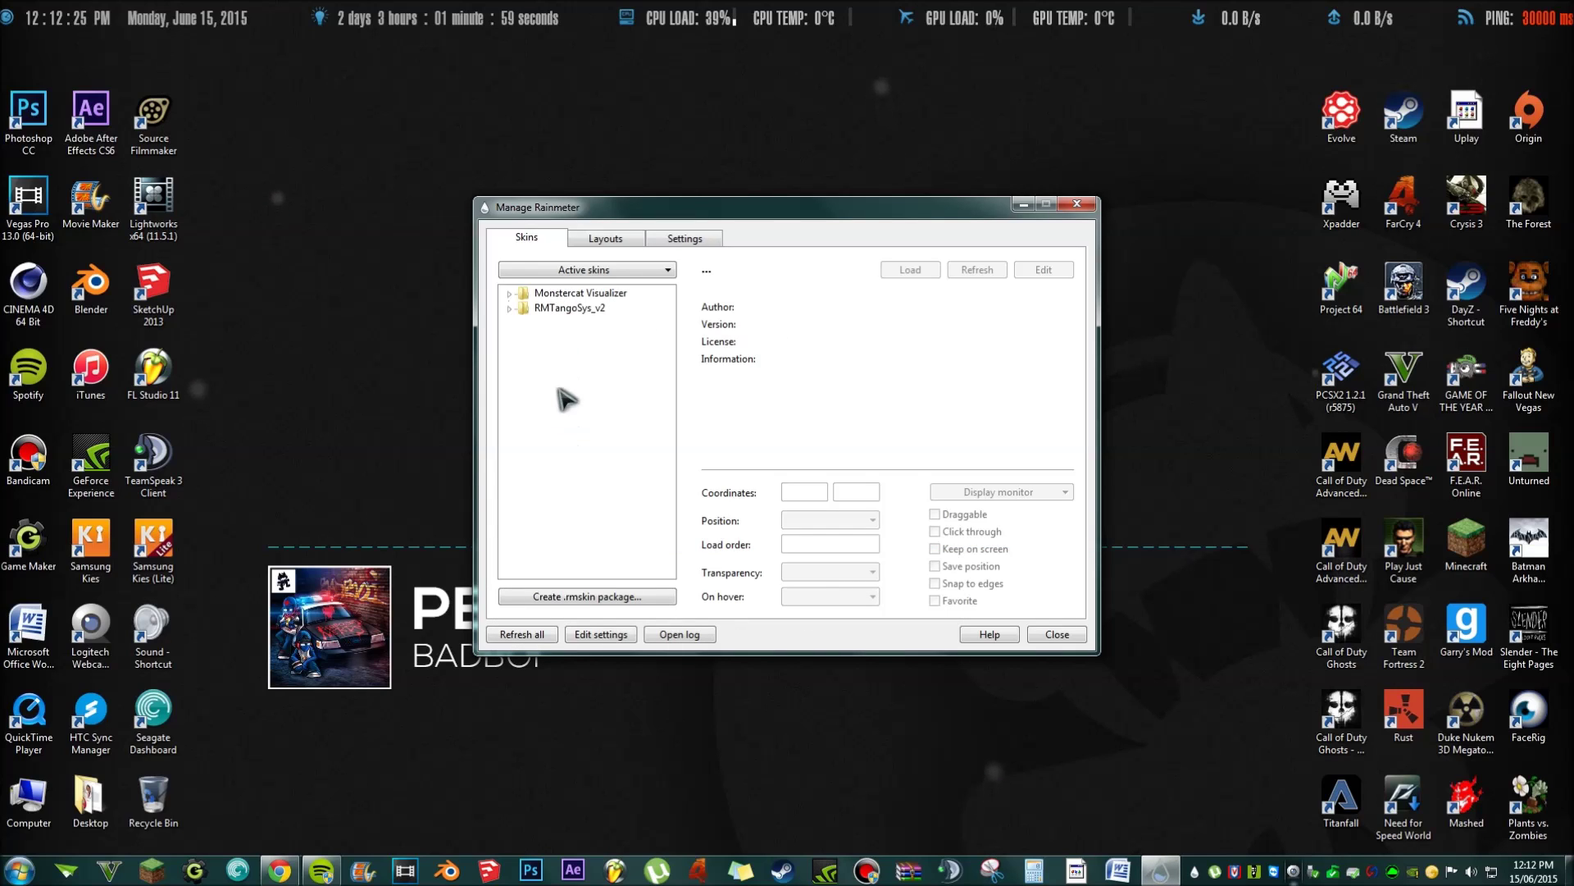
double_click(565, 294)
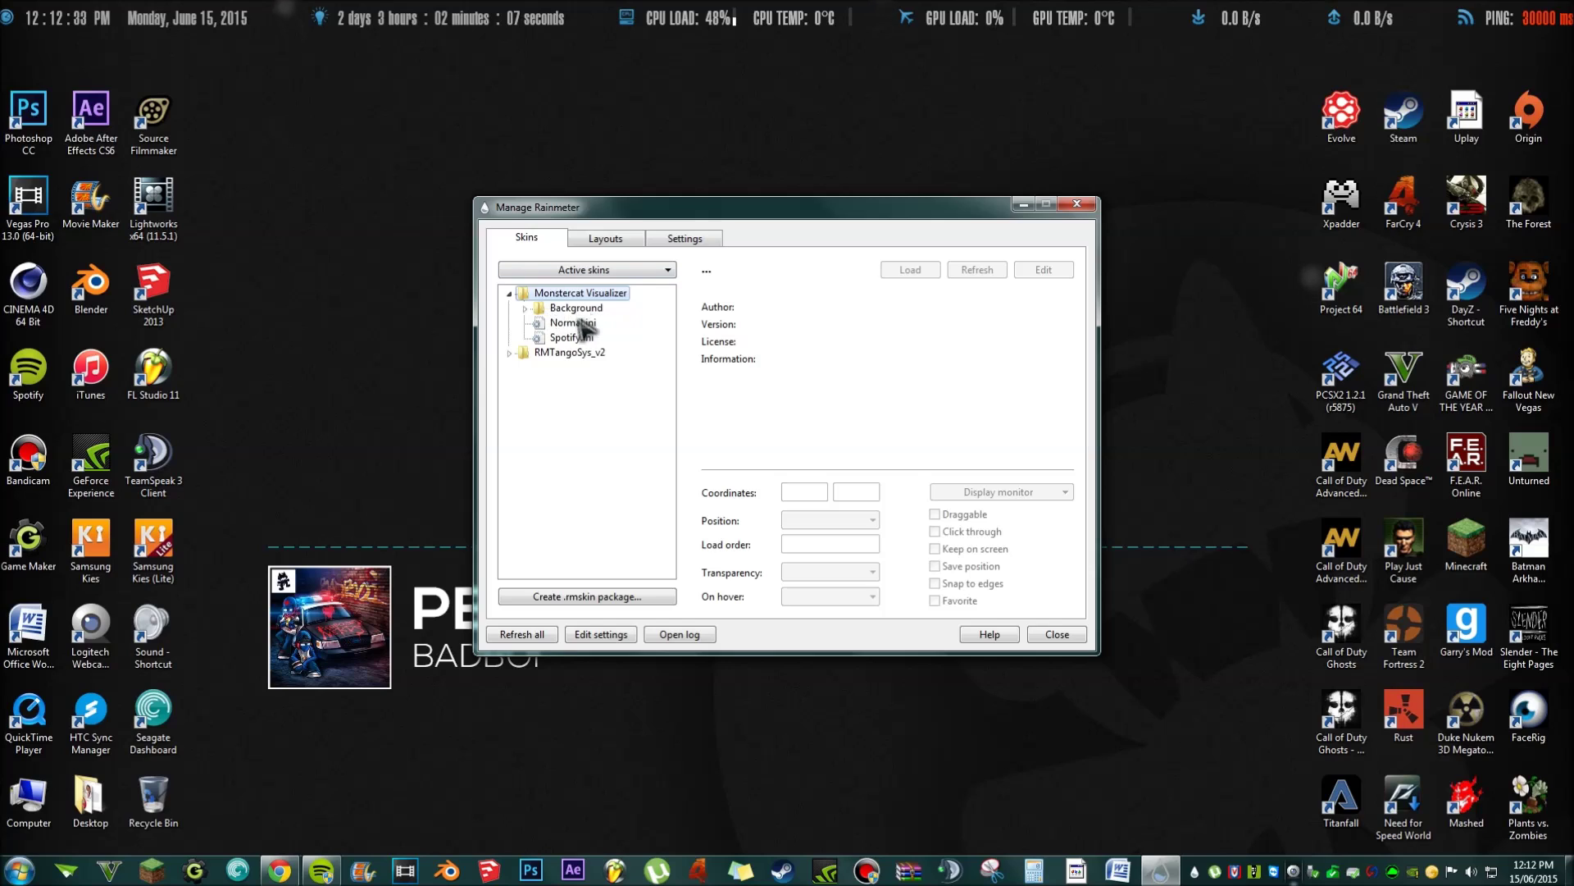
click(568, 325)
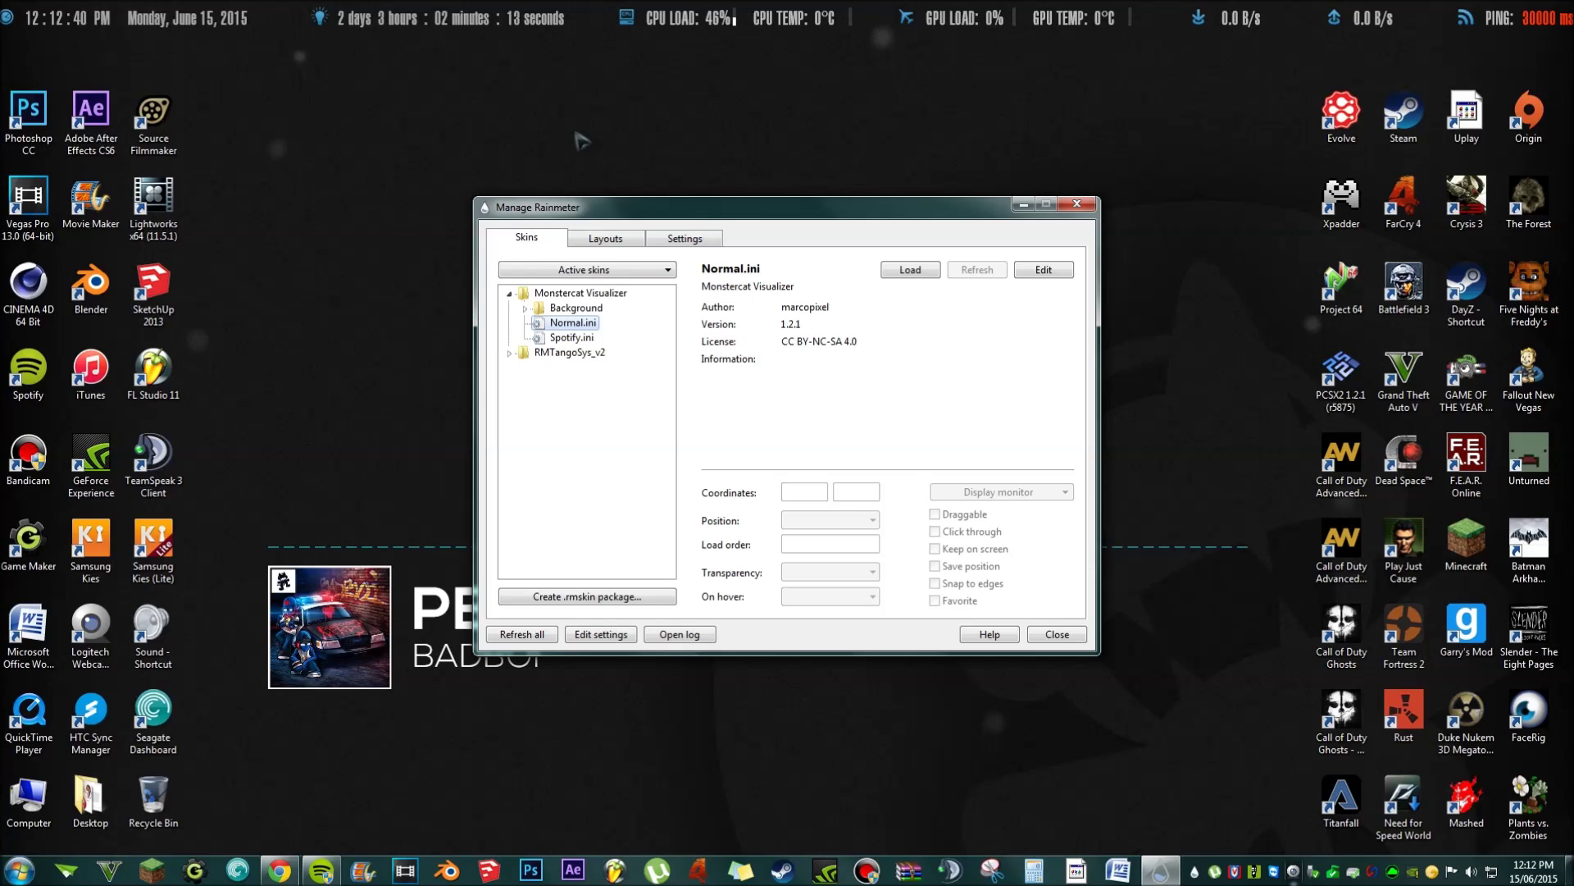
right_click(343, 110)
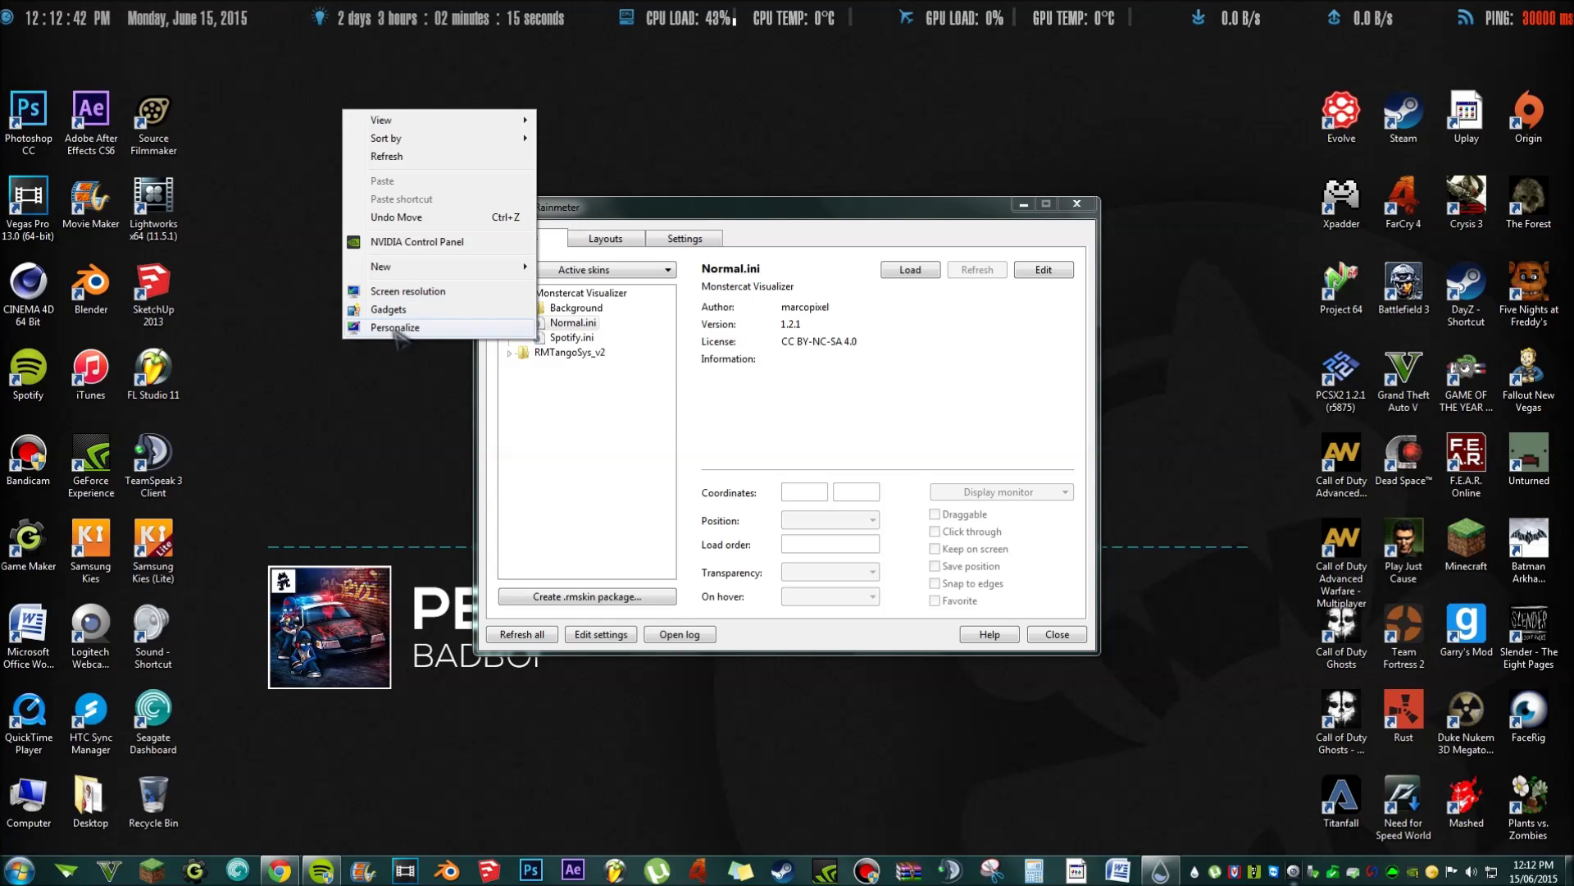
click(368, 353)
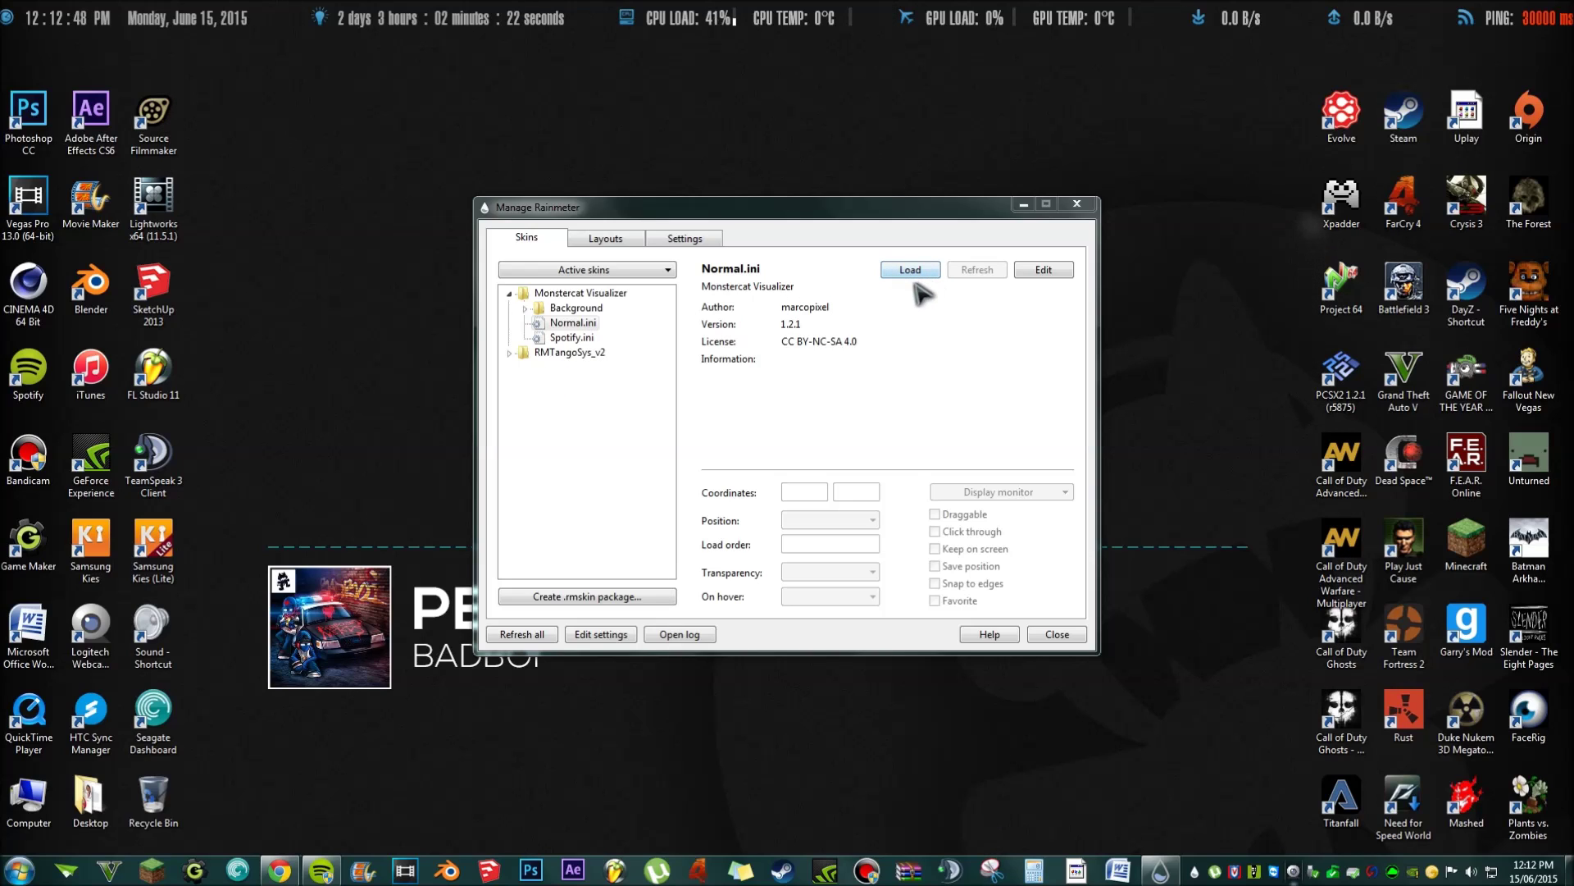
double_click(571, 337)
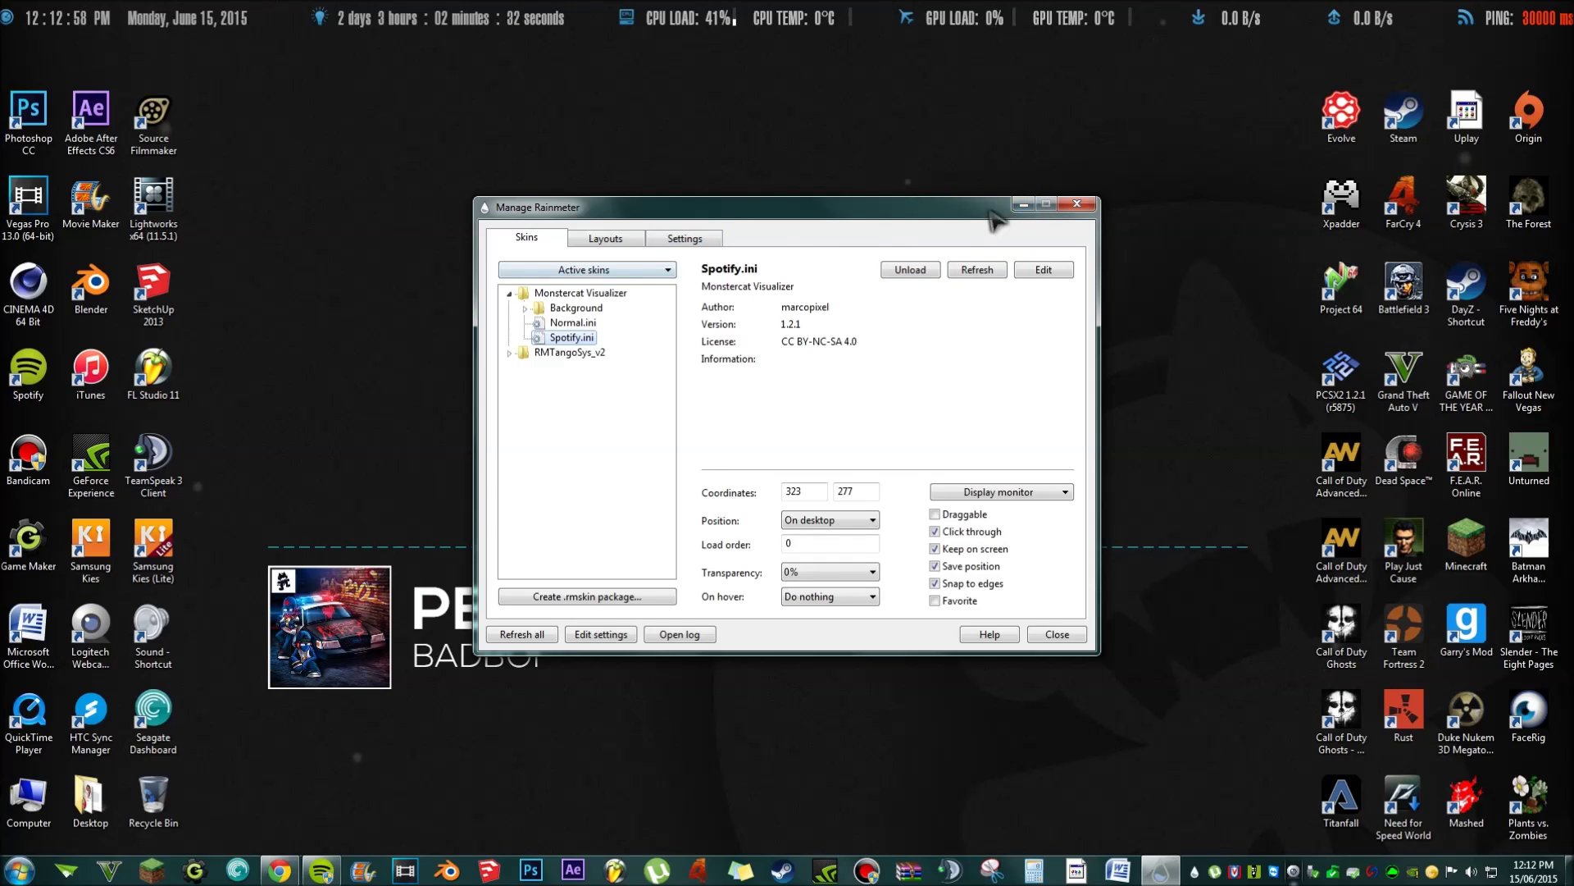
click(1024, 204)
Switch to Chrome and view the Monstercat Visualizer for Rainmeter 1.2.1 page on DeviantArt
key(alt+Tab)
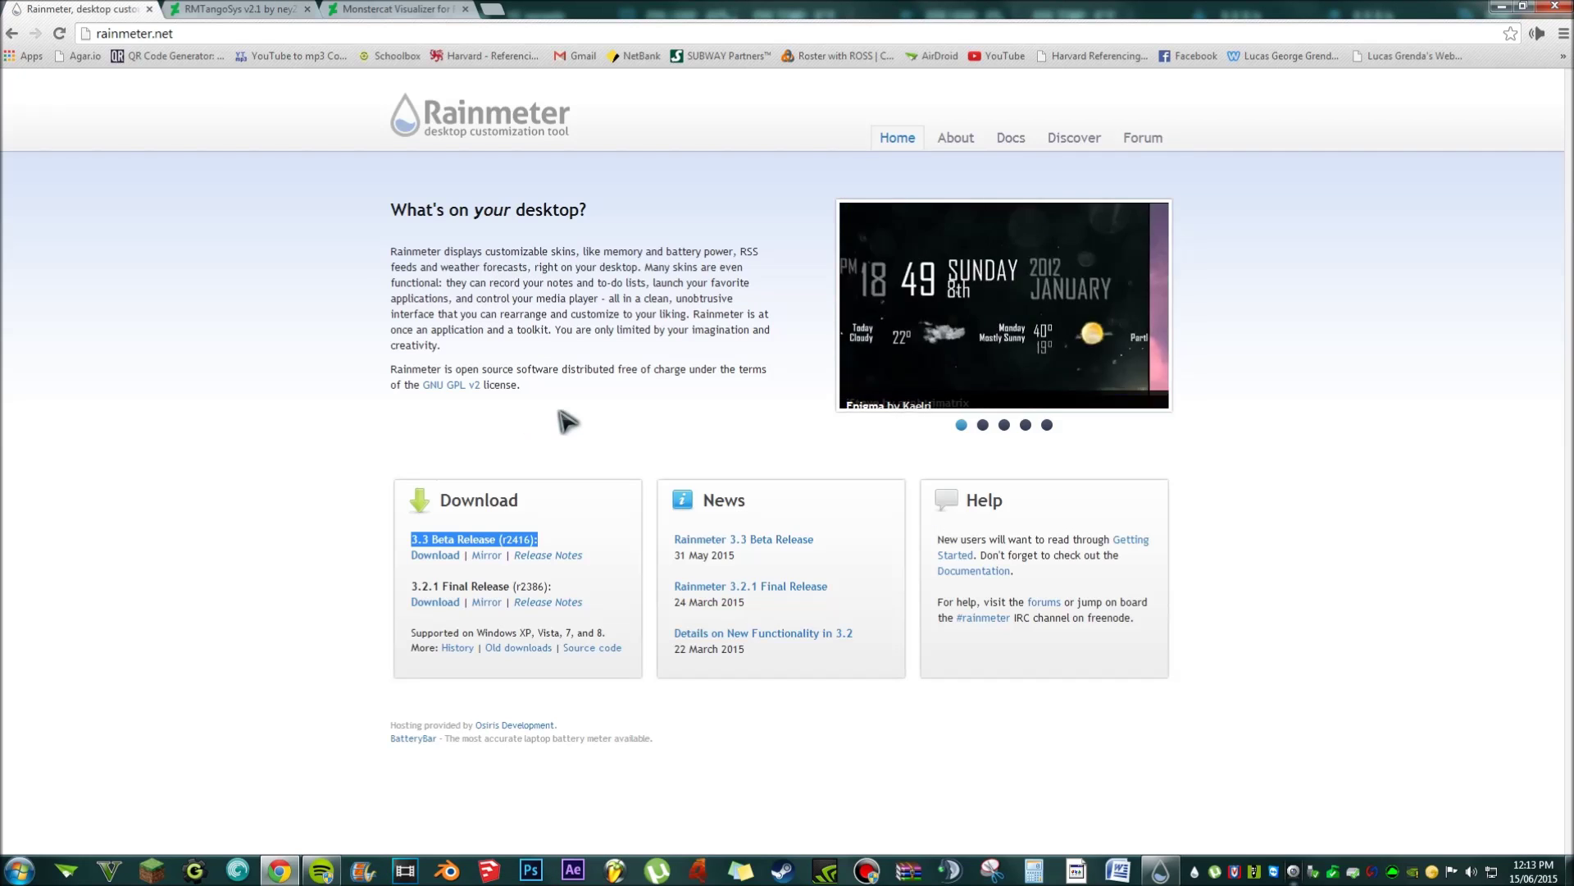
key(super+d)
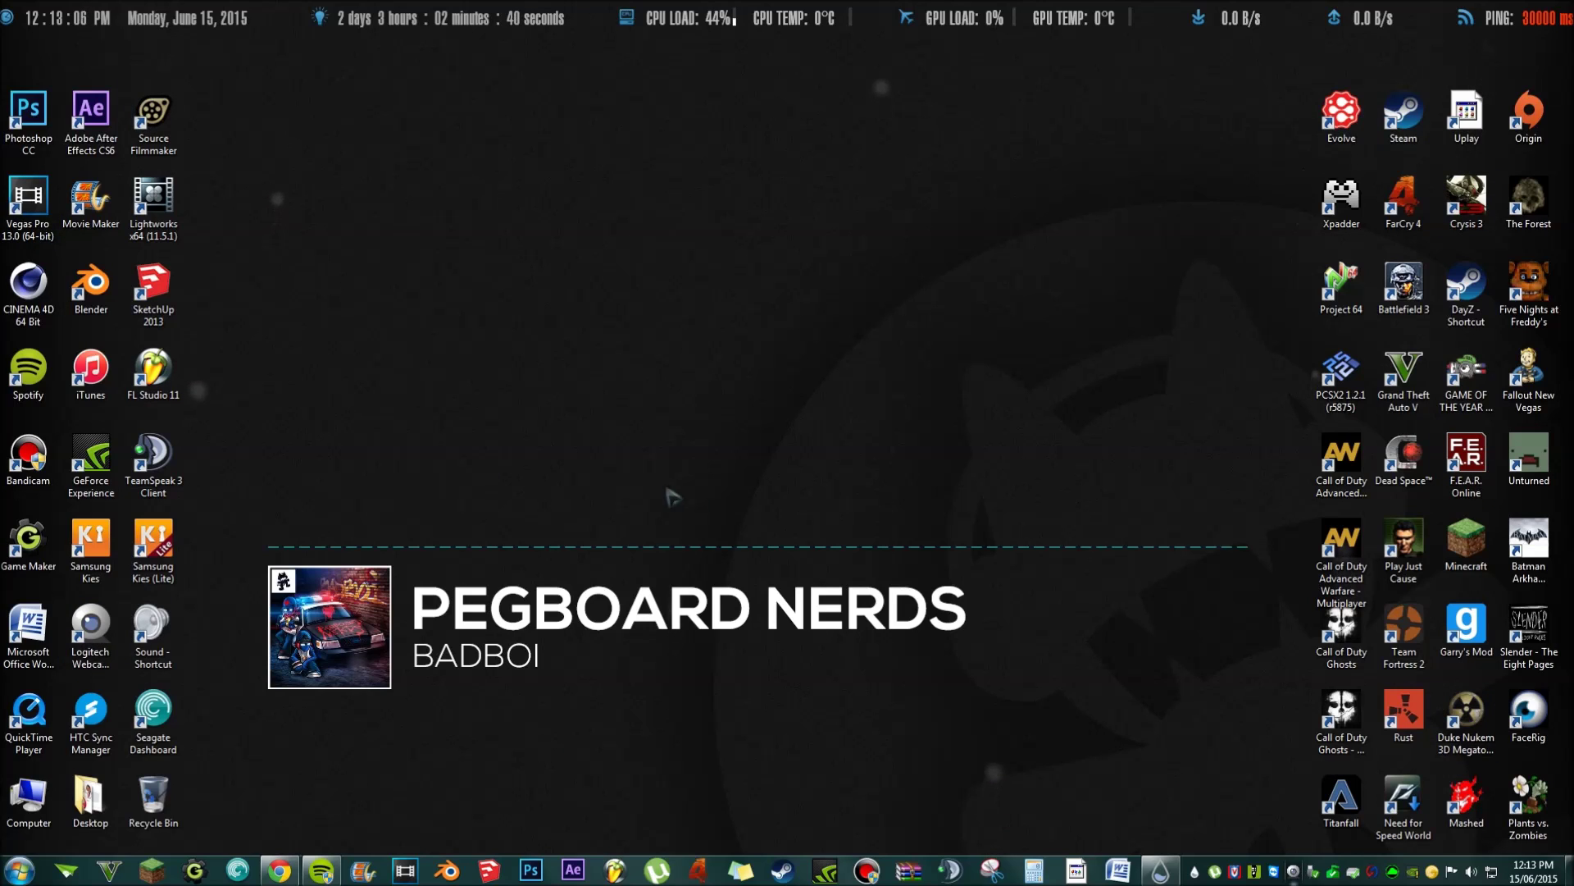
key(super+d)
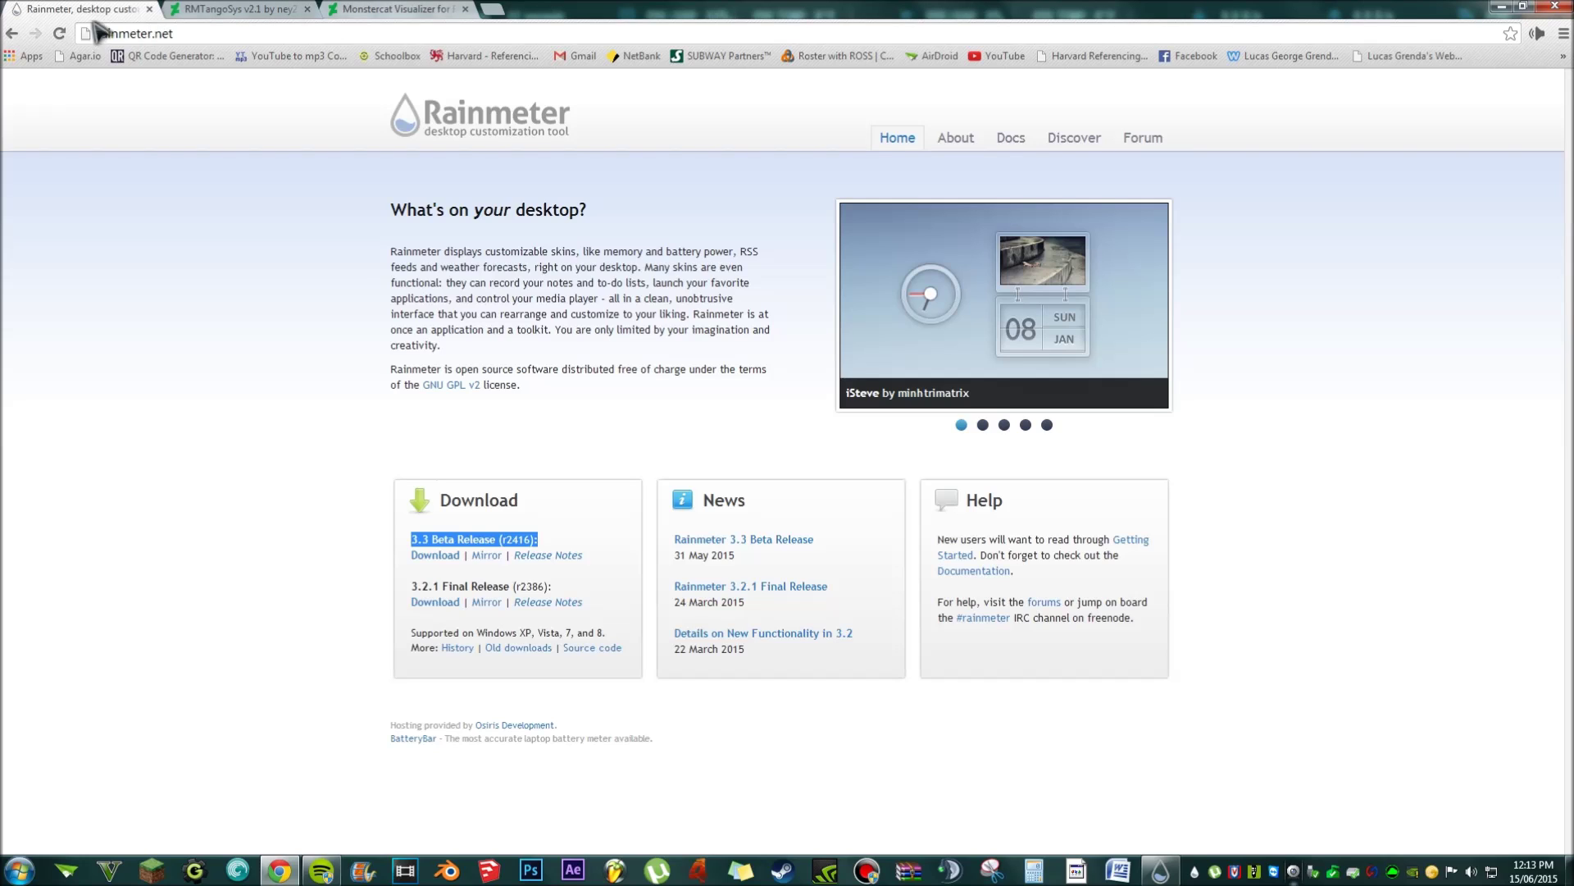
click(390, 13)
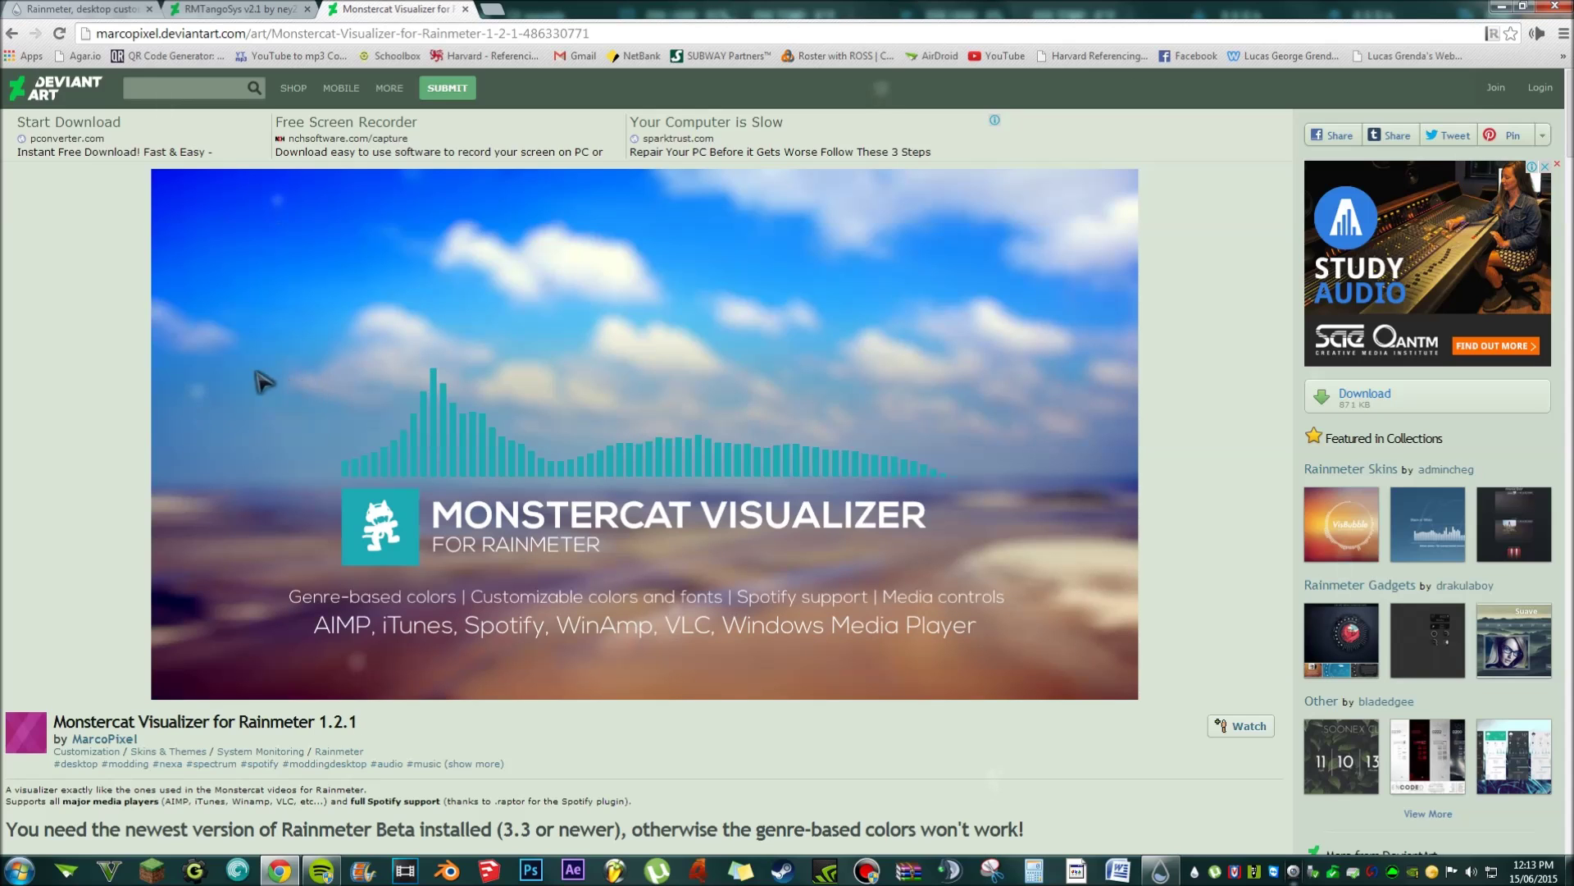
Return to Manage Rainmeter, select Spotify.ini under Monstercat Visualizer and refresh that skin
key(super+d)
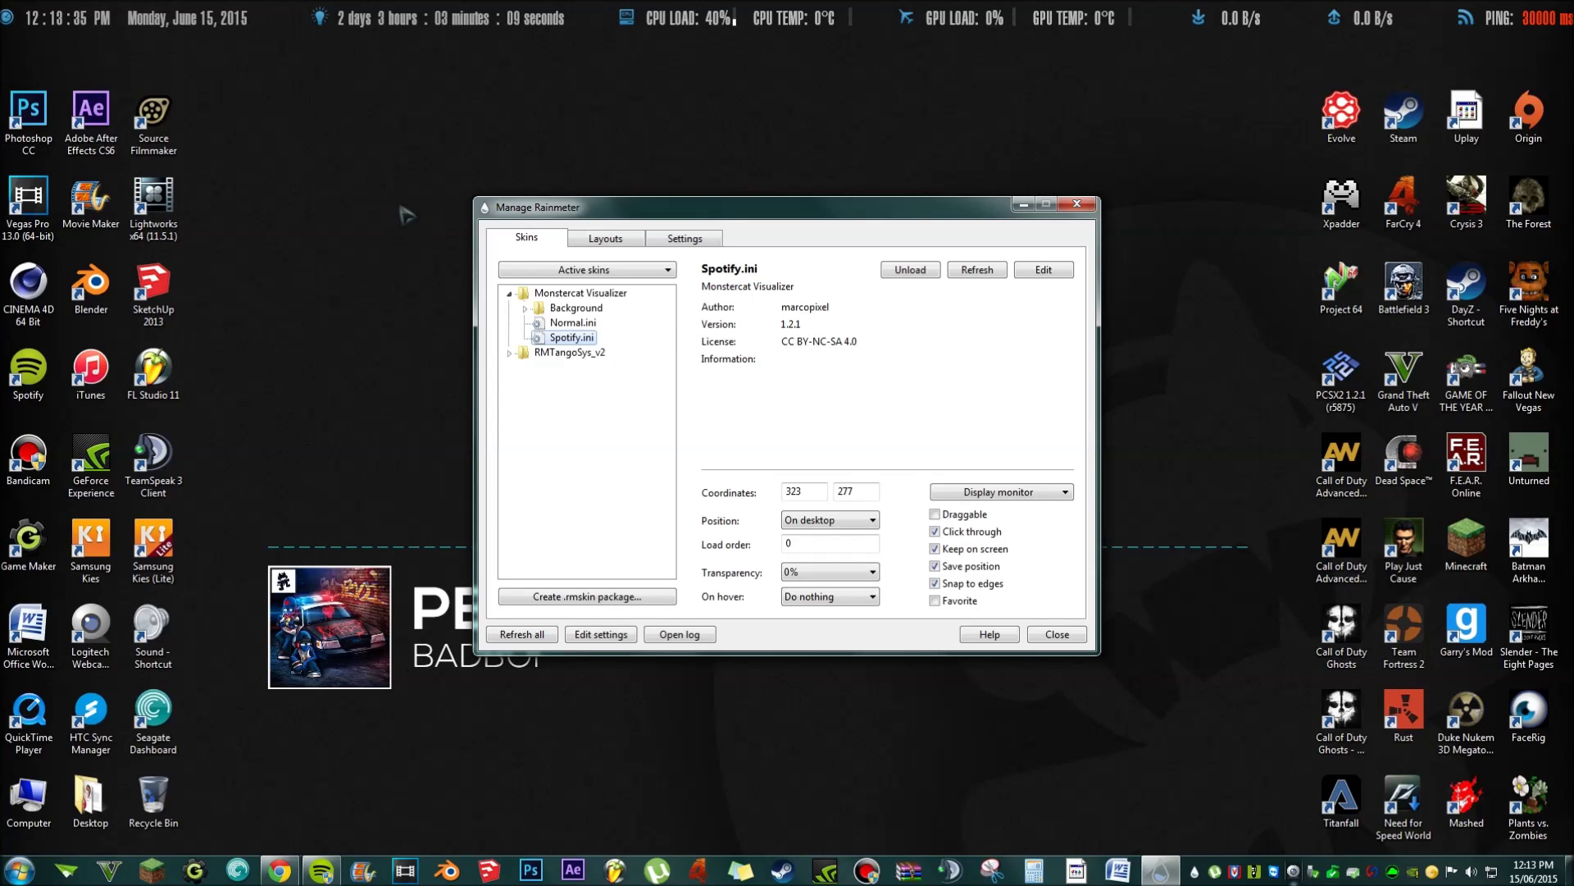
click(364, 230)
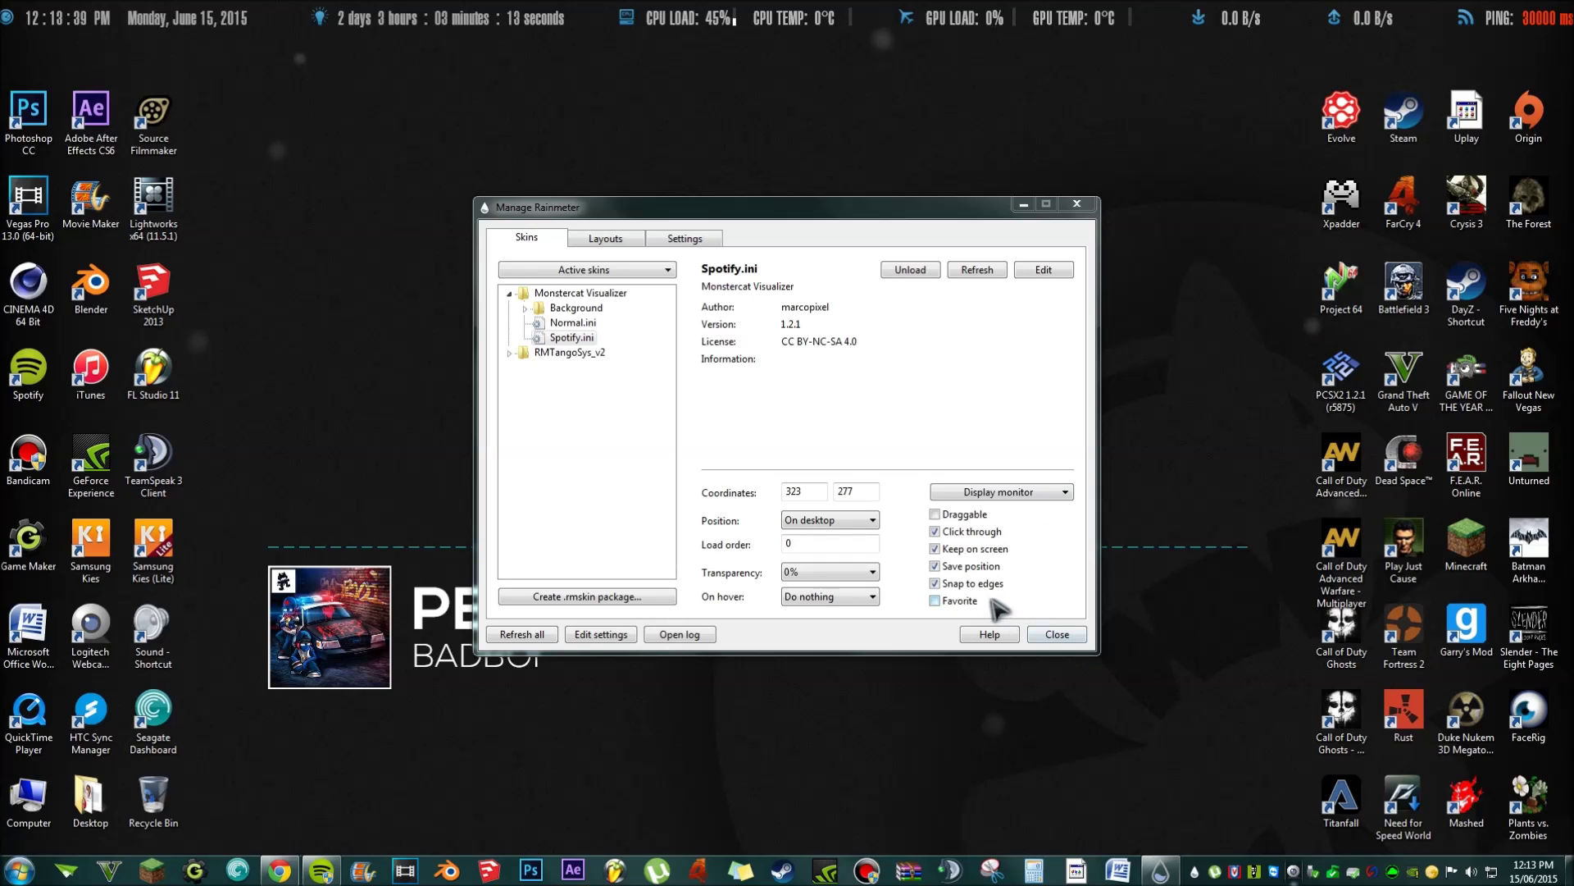
click(601, 422)
click(558, 293)
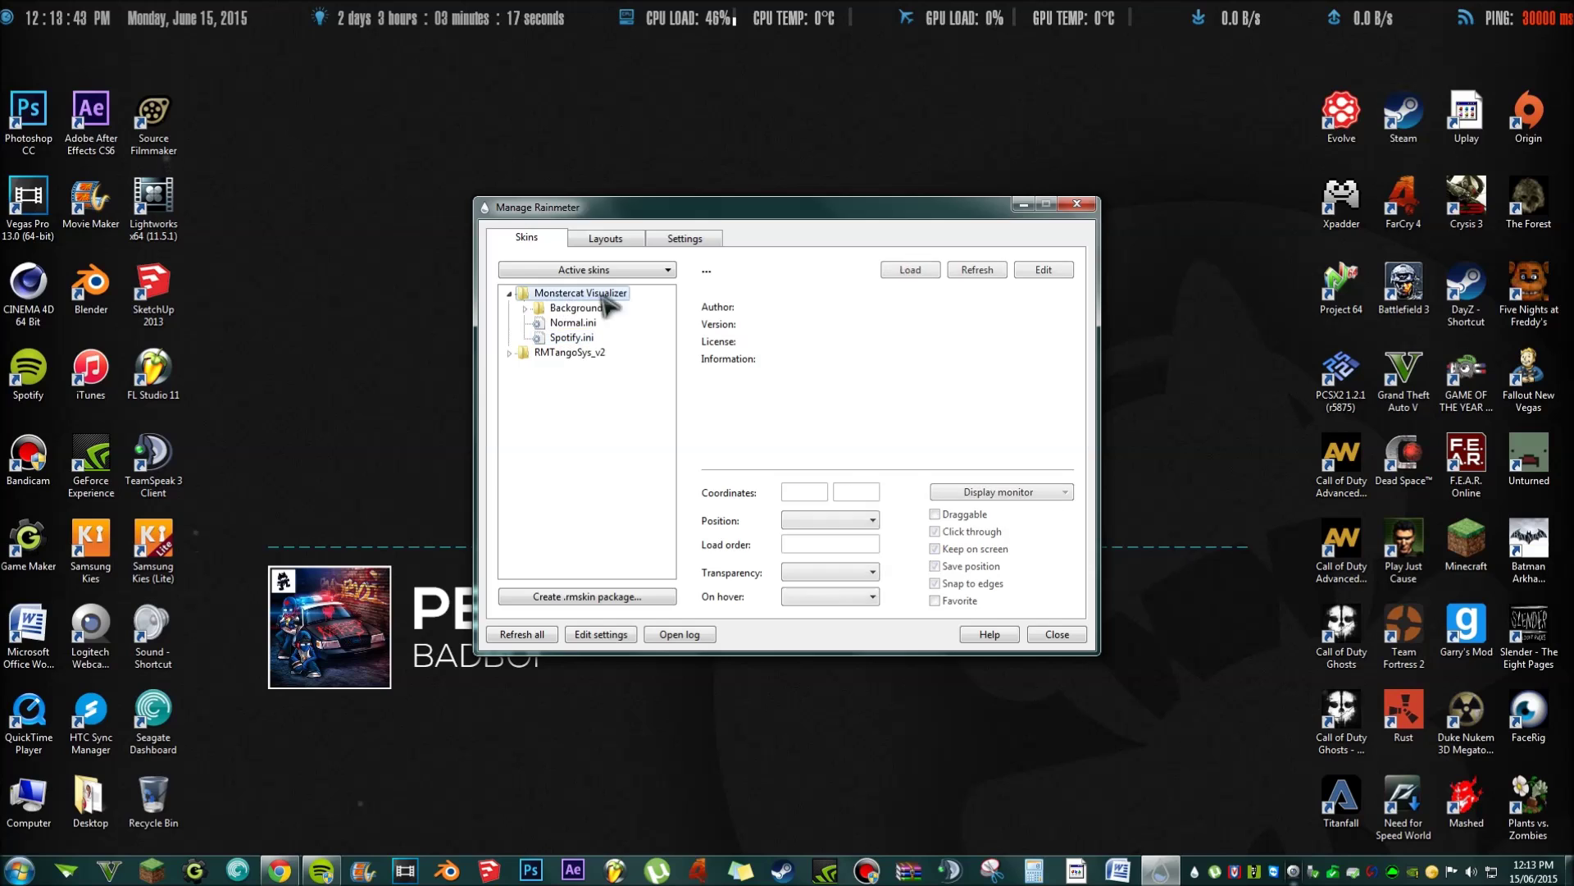
click(584, 336)
click(978, 270)
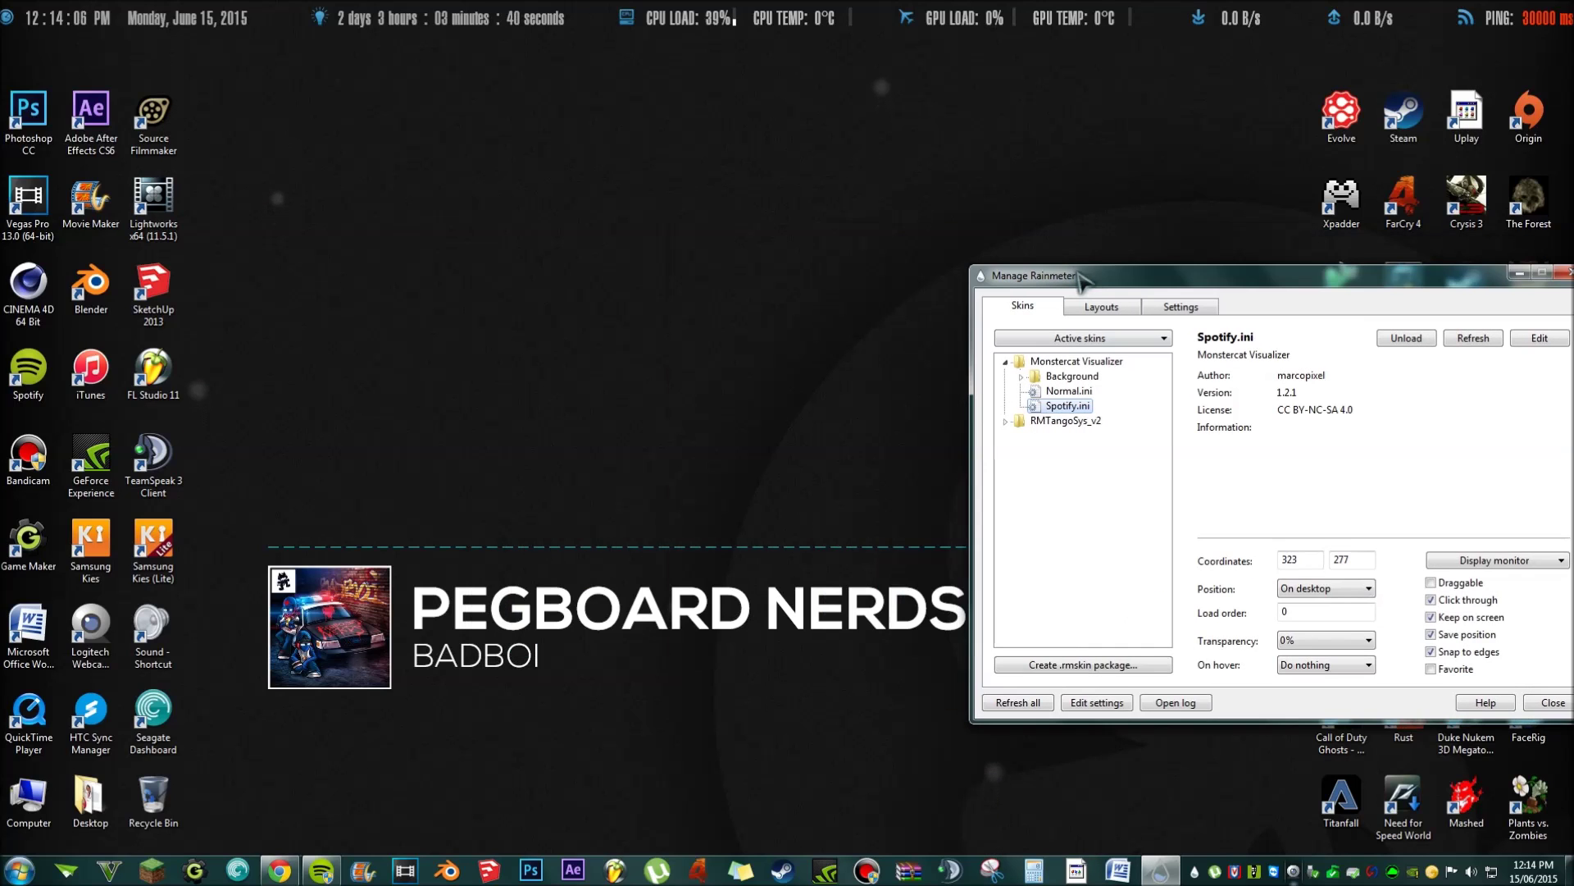
Move the Manage Rainmeter window aside to view the visualizer on the desktop, and bring the window back
drag(599, 207, 1380, 328)
drag(307, 481, 1273, 656)
drag(1267, 368, 729, 466)
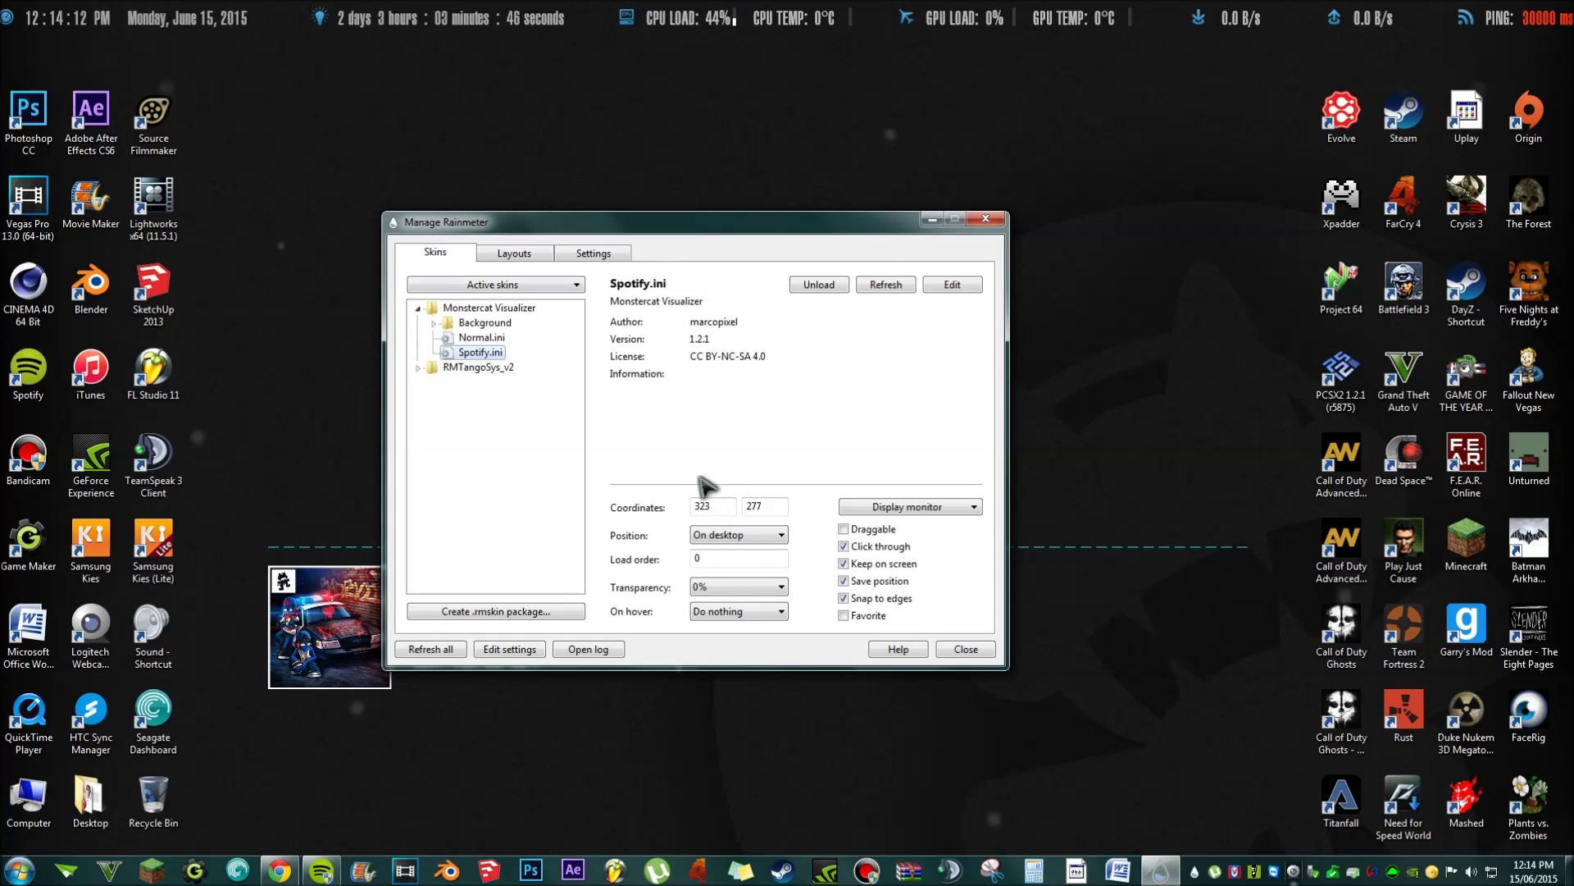
Switch to Spotify to view the BADBOI single, and show the desktop to look at the visualizer
key(alt+Tab)
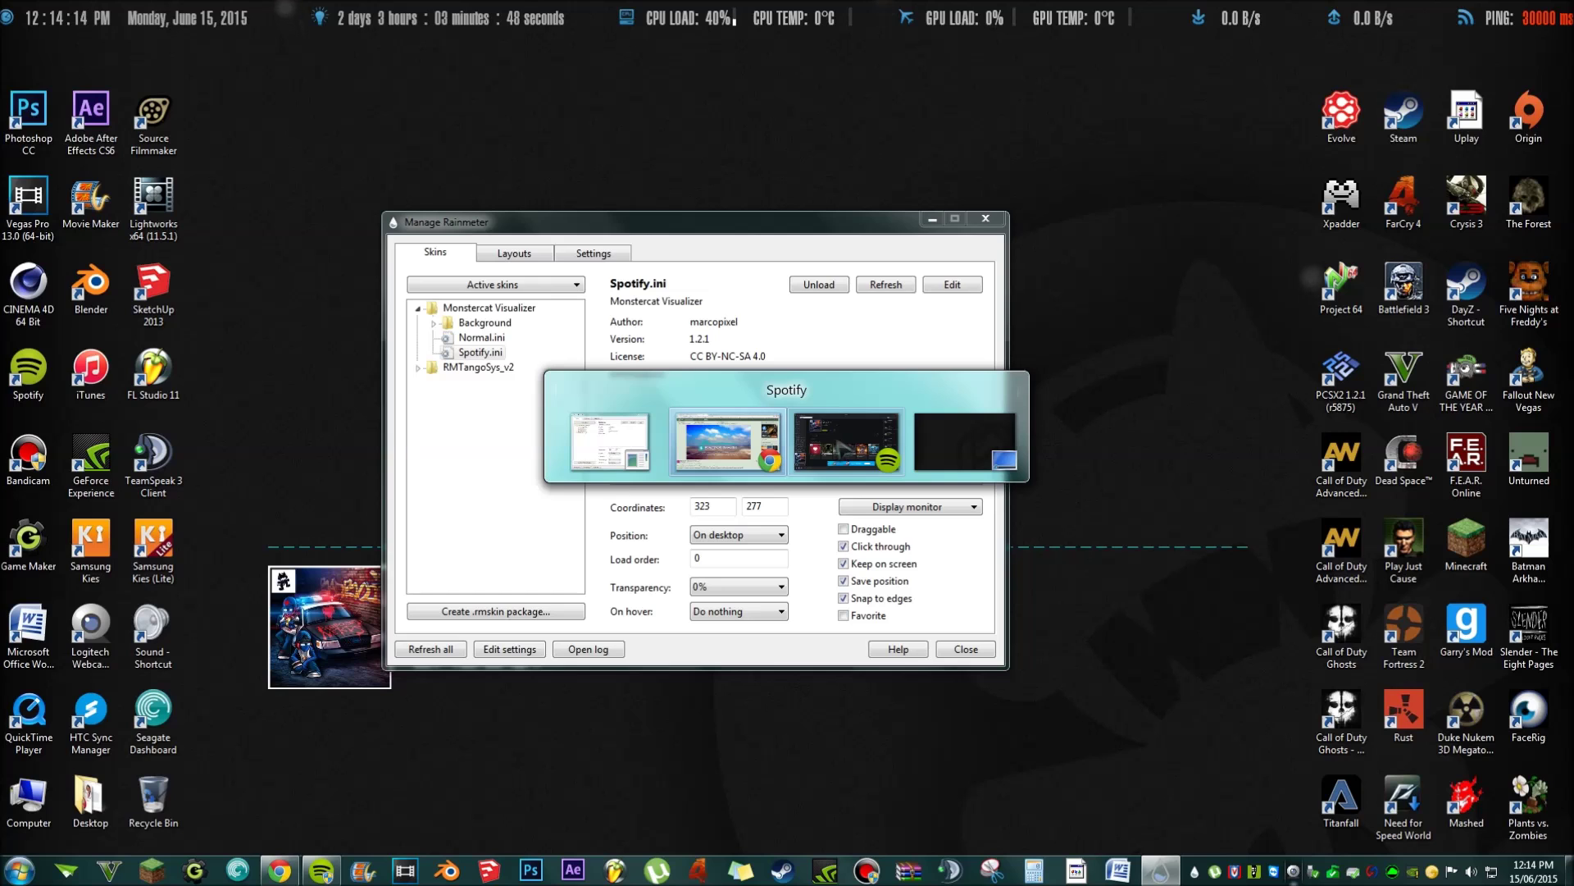
click(820, 434)
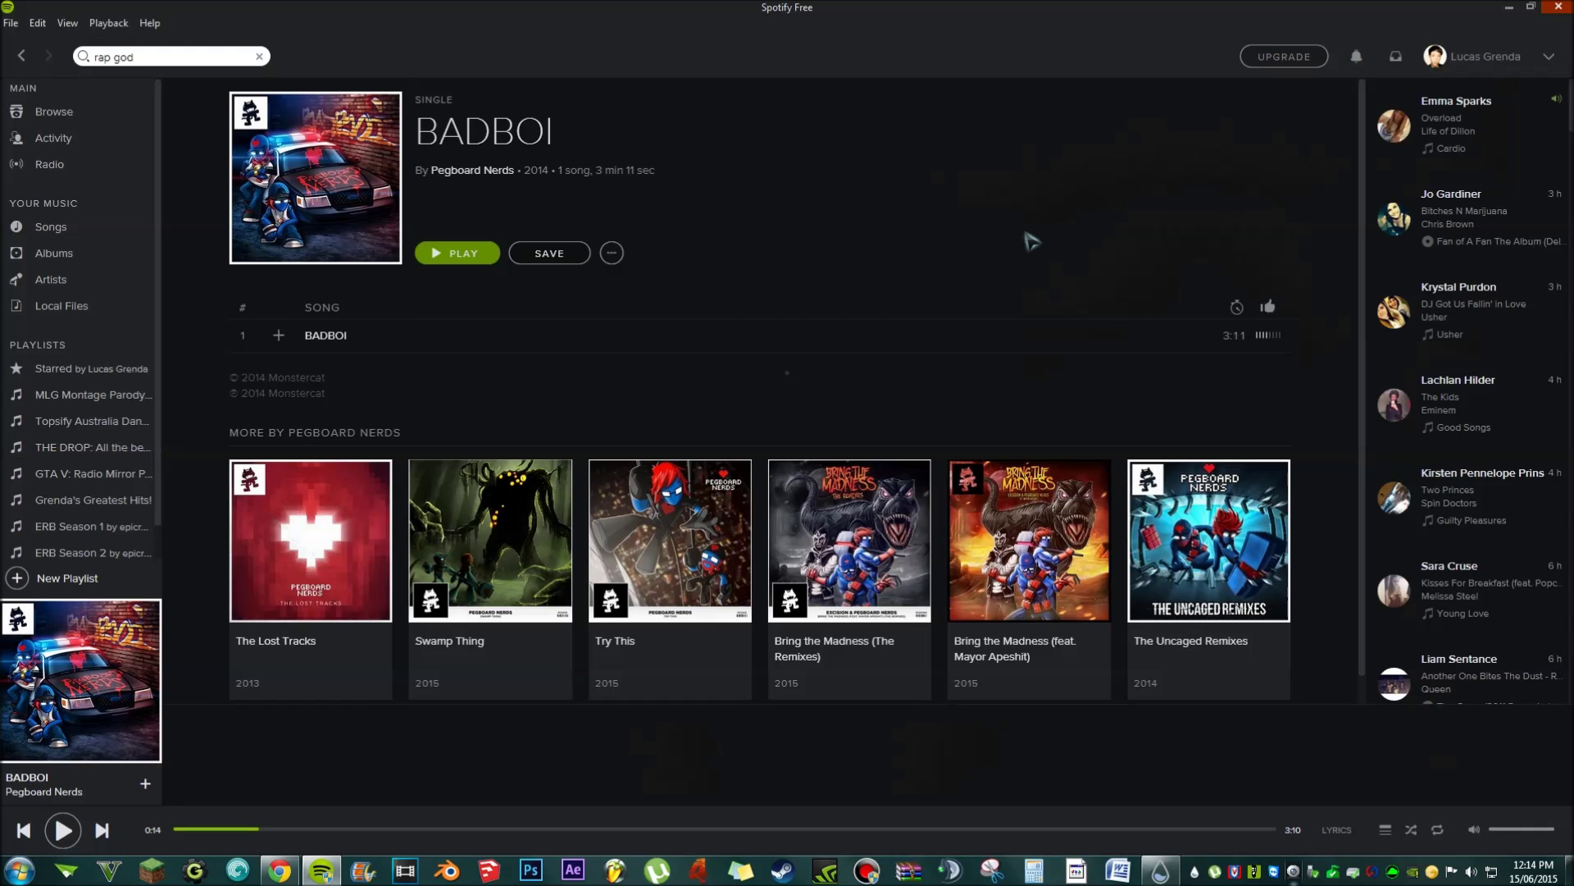
key(super+d)
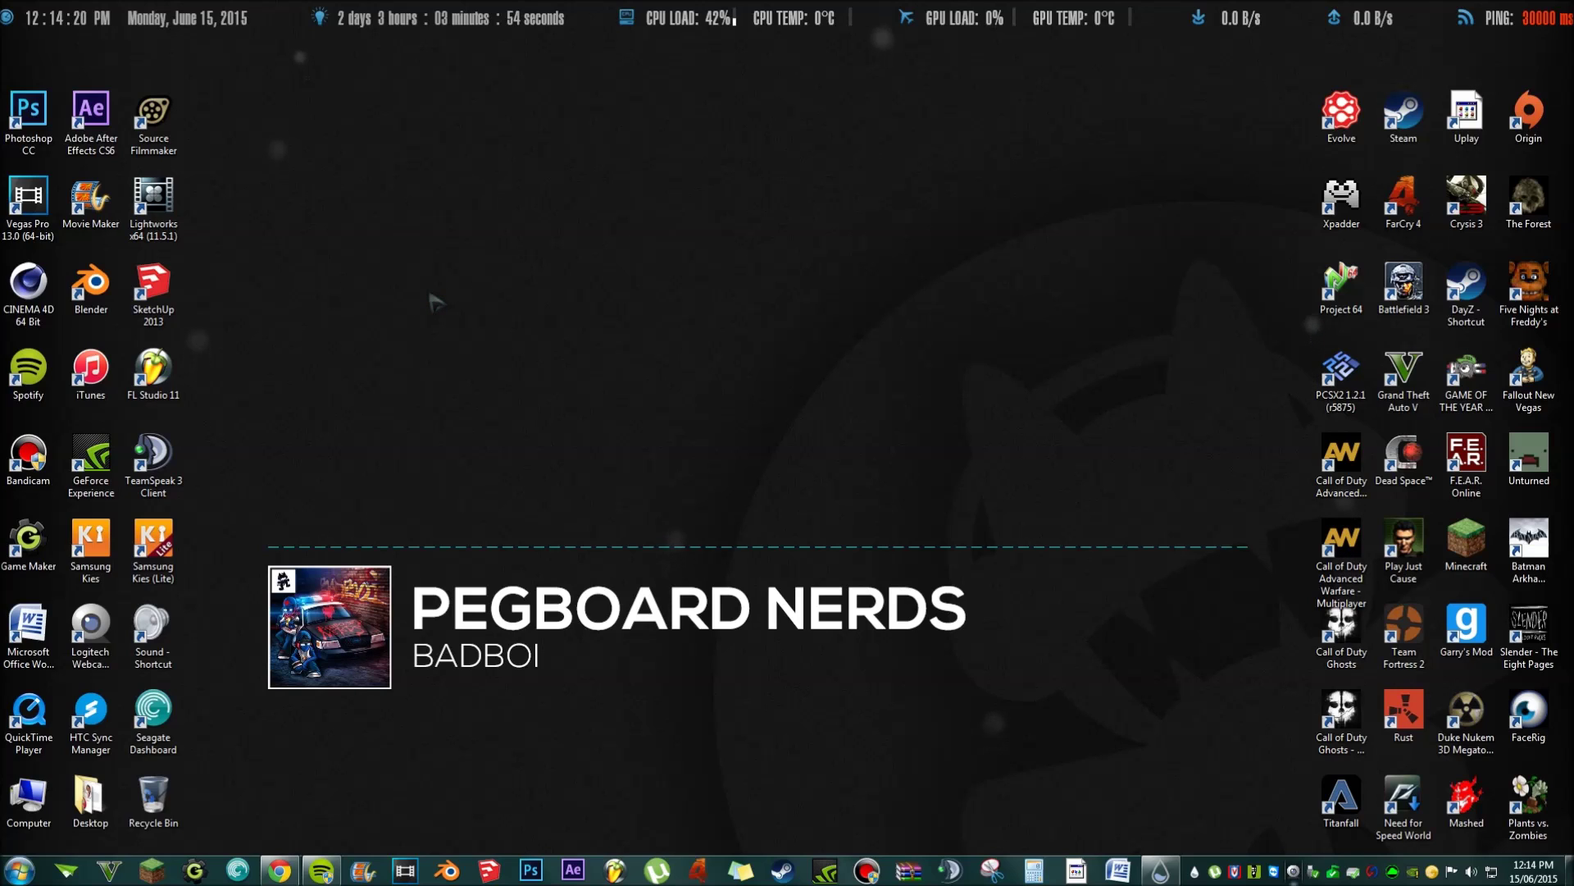
drag(237, 162, 1193, 551)
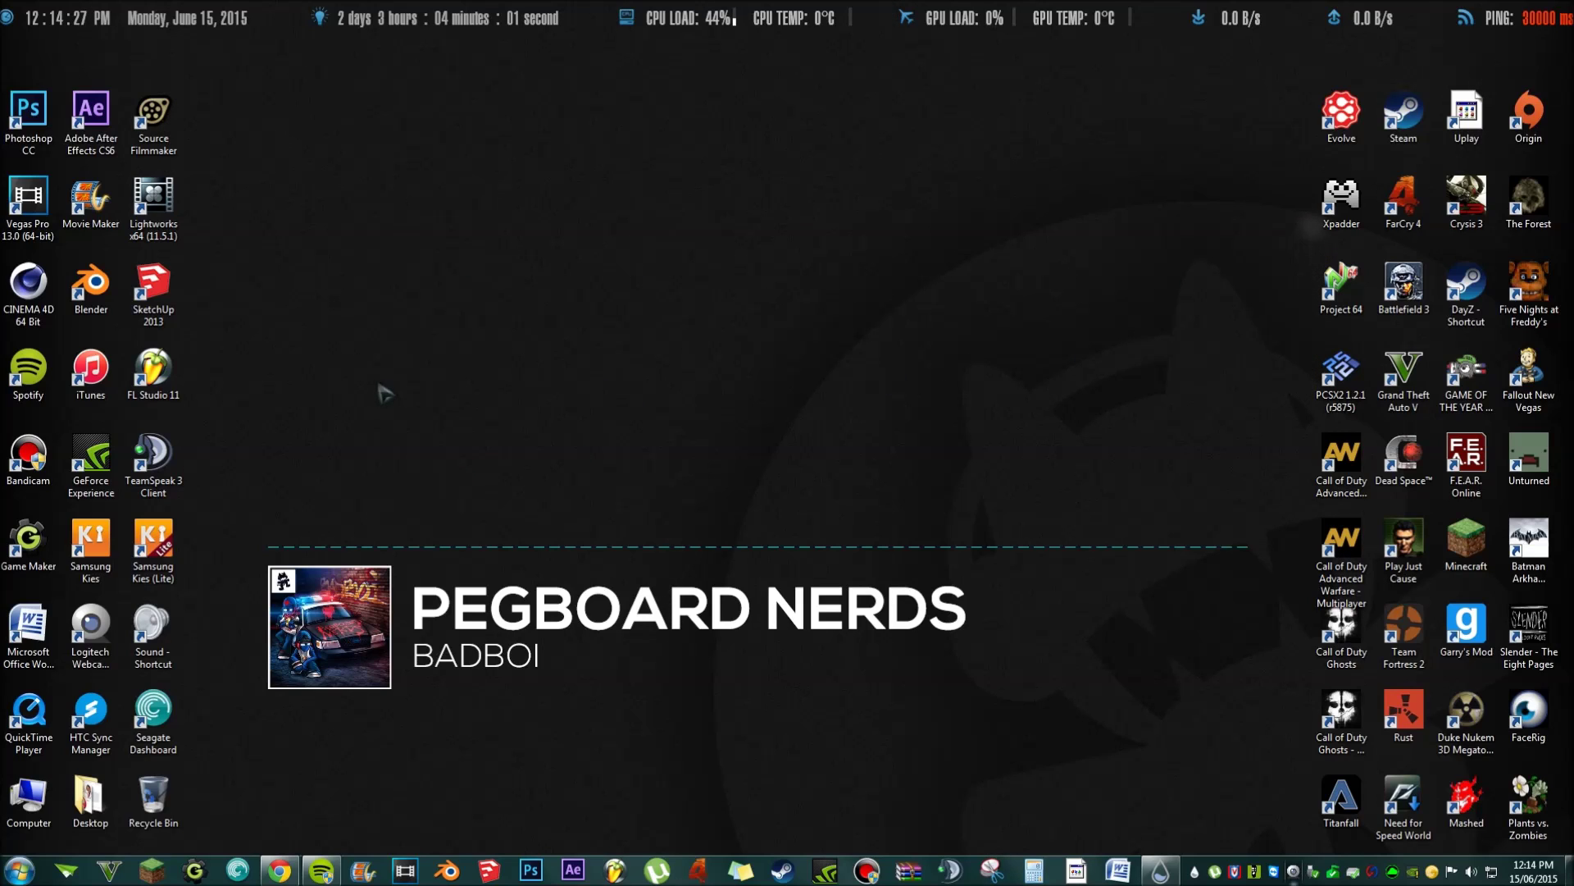
Open the Videos library in a maximized window and browse to the Desktop folder inside Game Capcha's
key(alt+Tab)
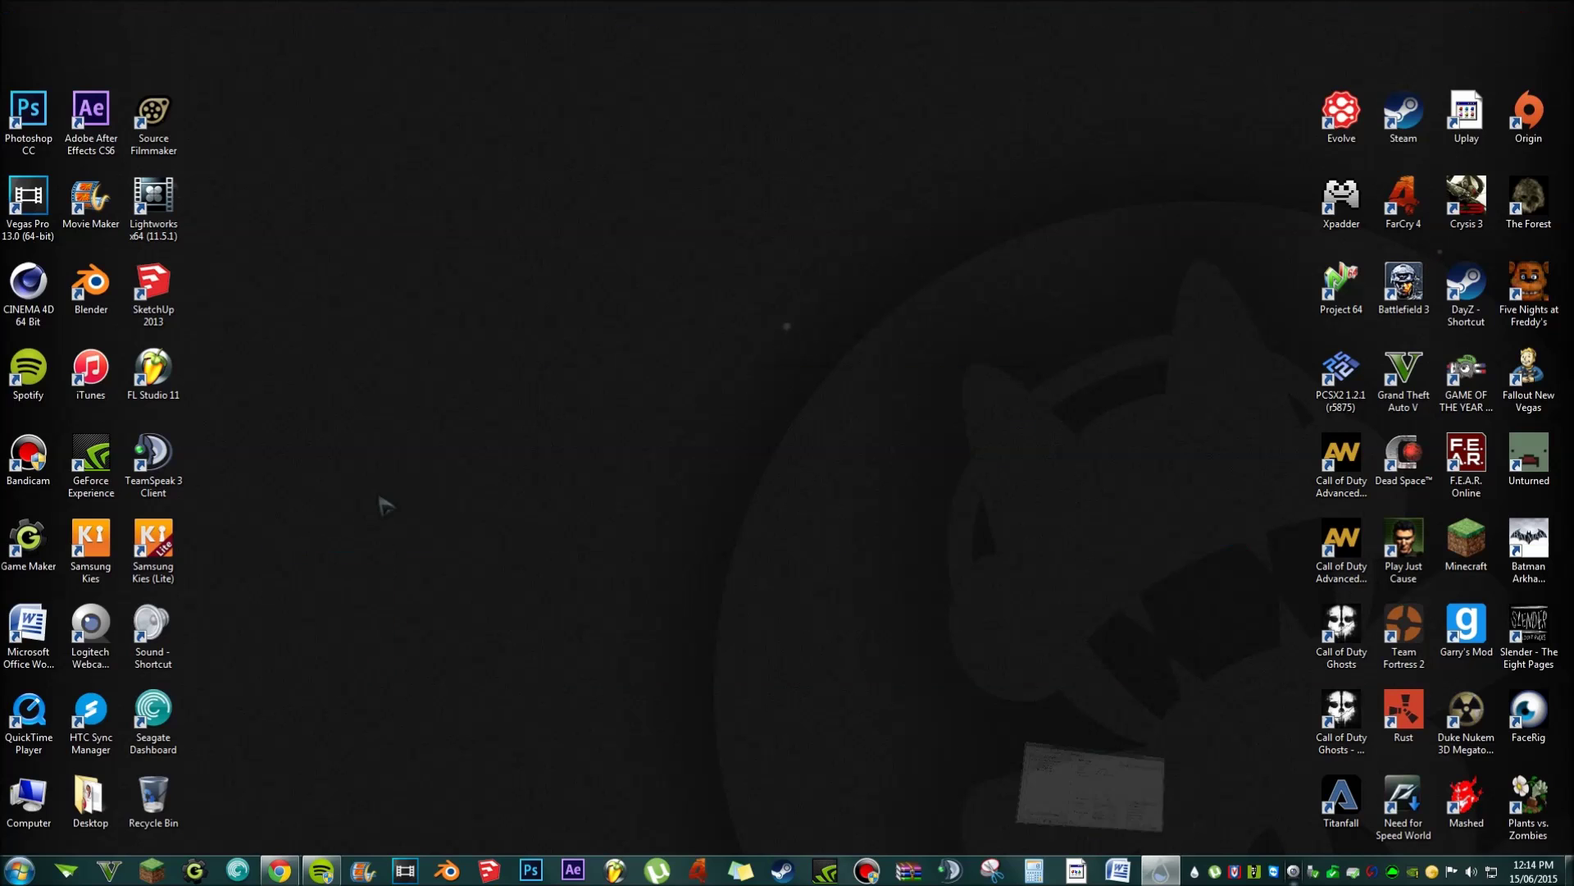
key(super)
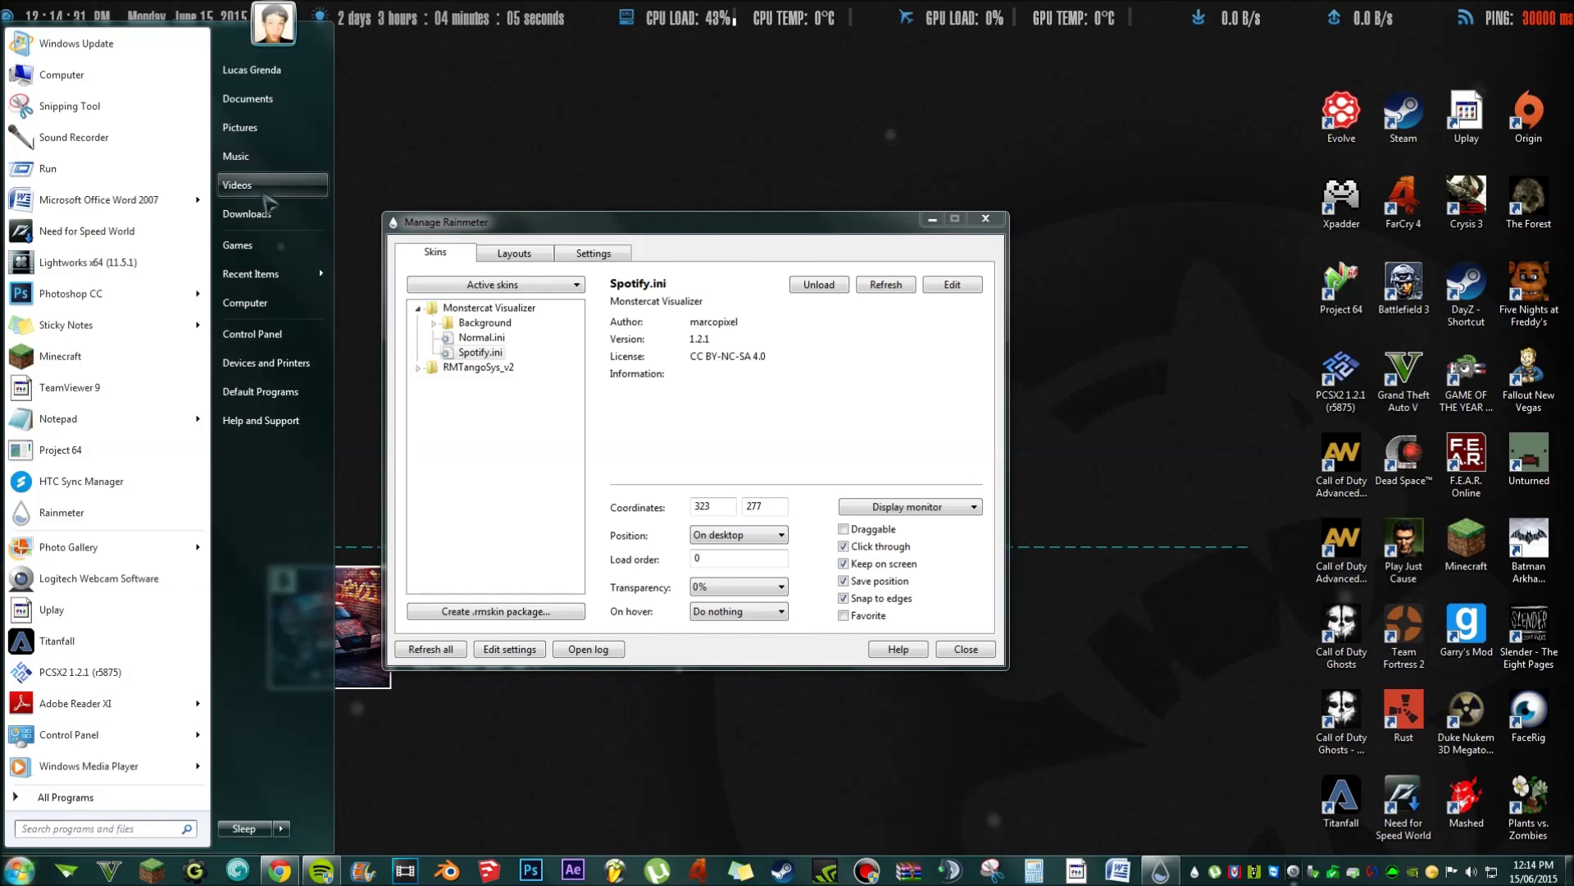
click(267, 197)
drag(800, 287, 807, 304)
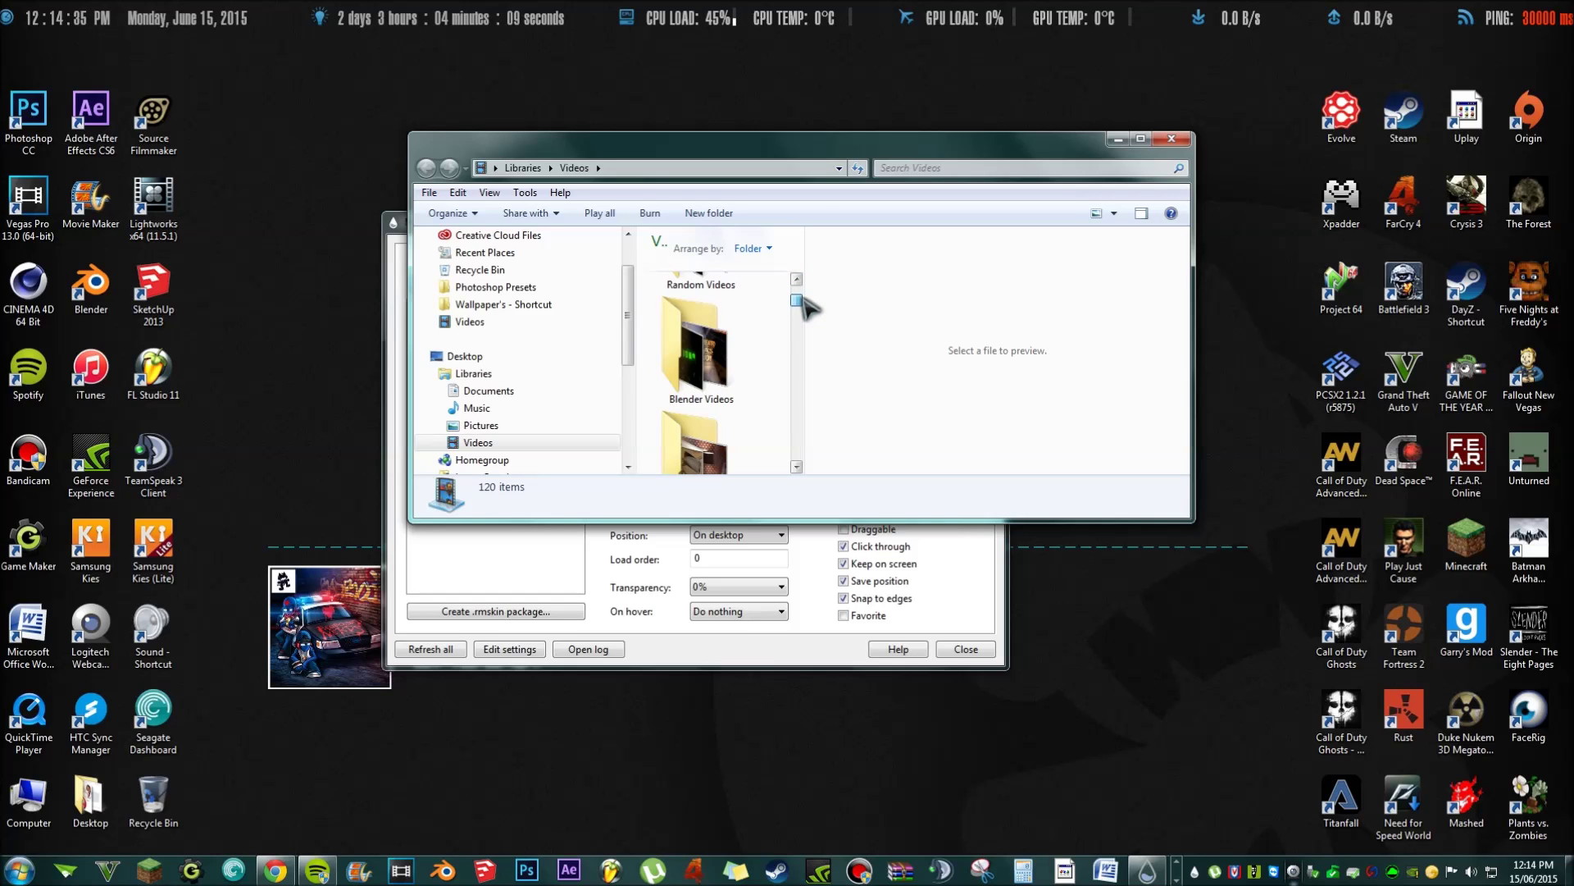
double_click(730, 144)
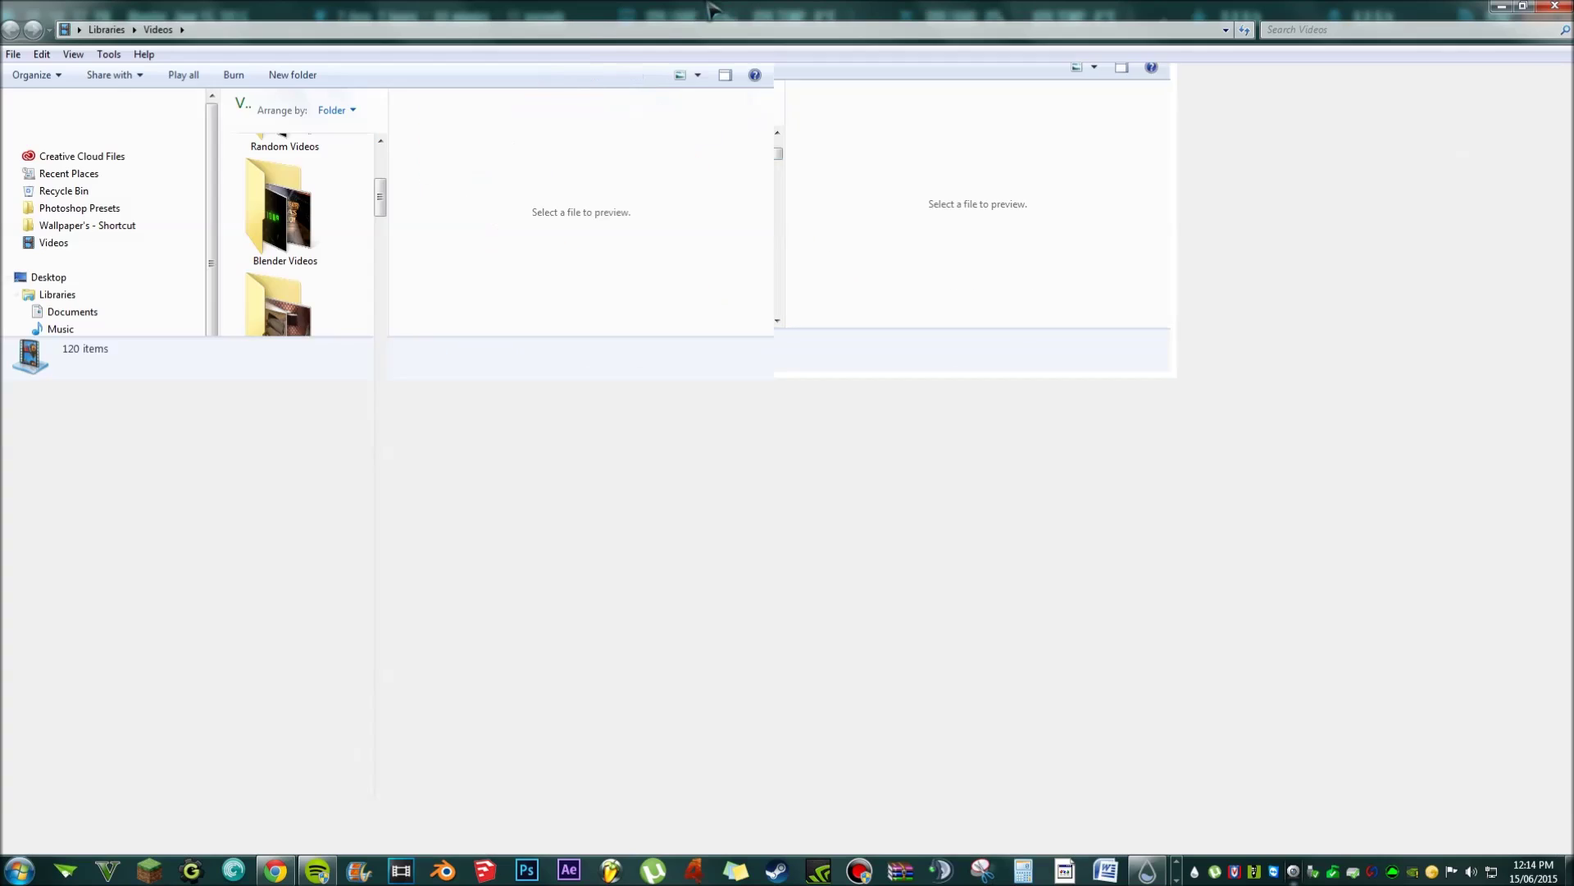
drag(386, 190, 385, 173)
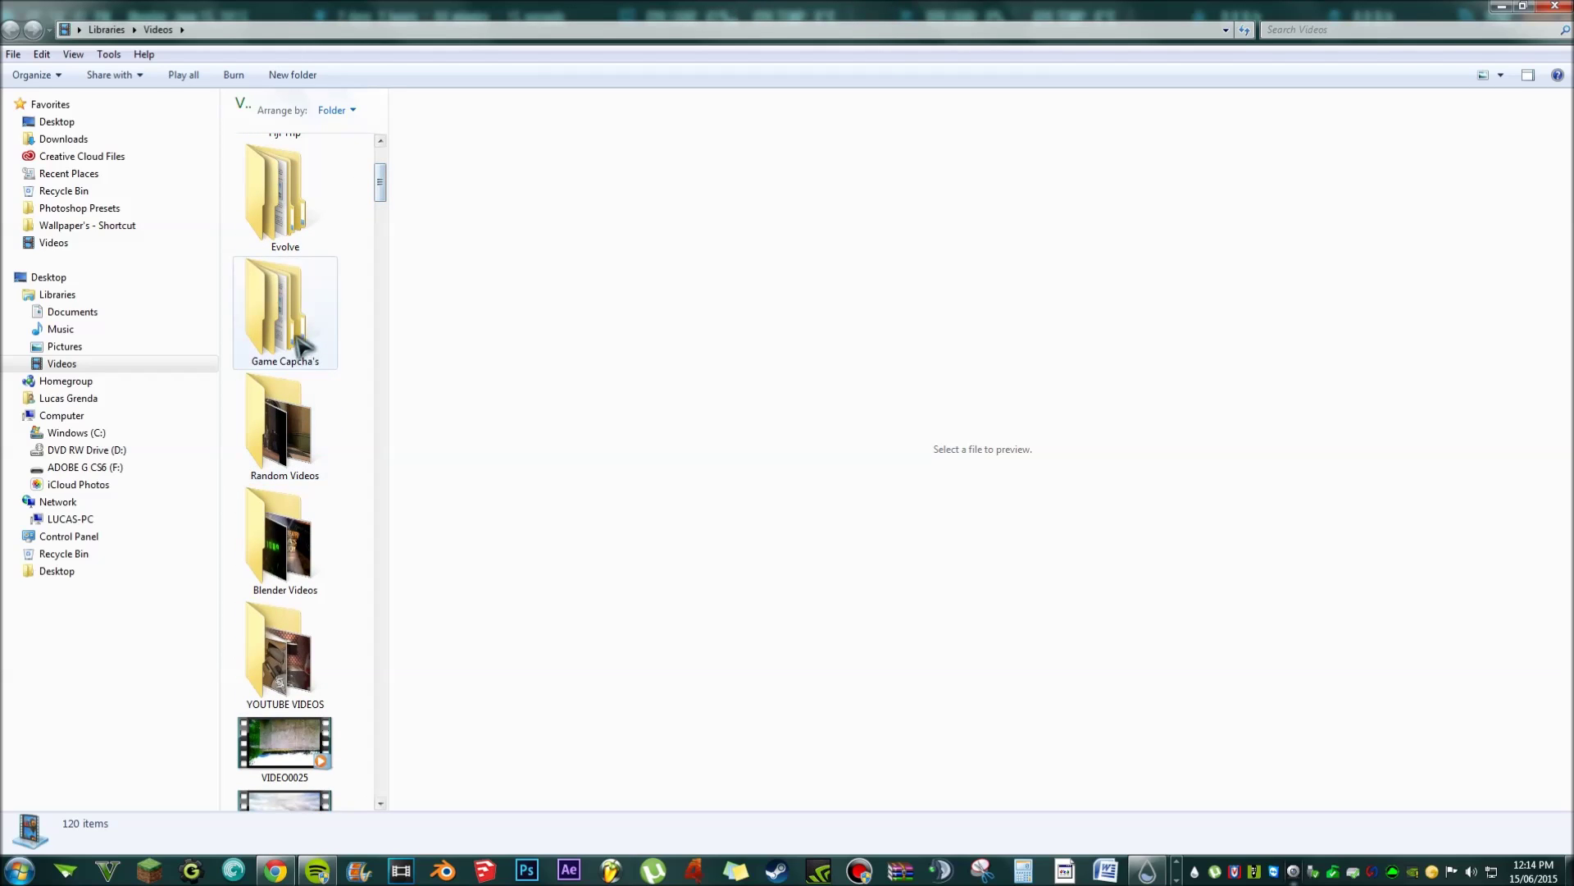
double_click(300, 349)
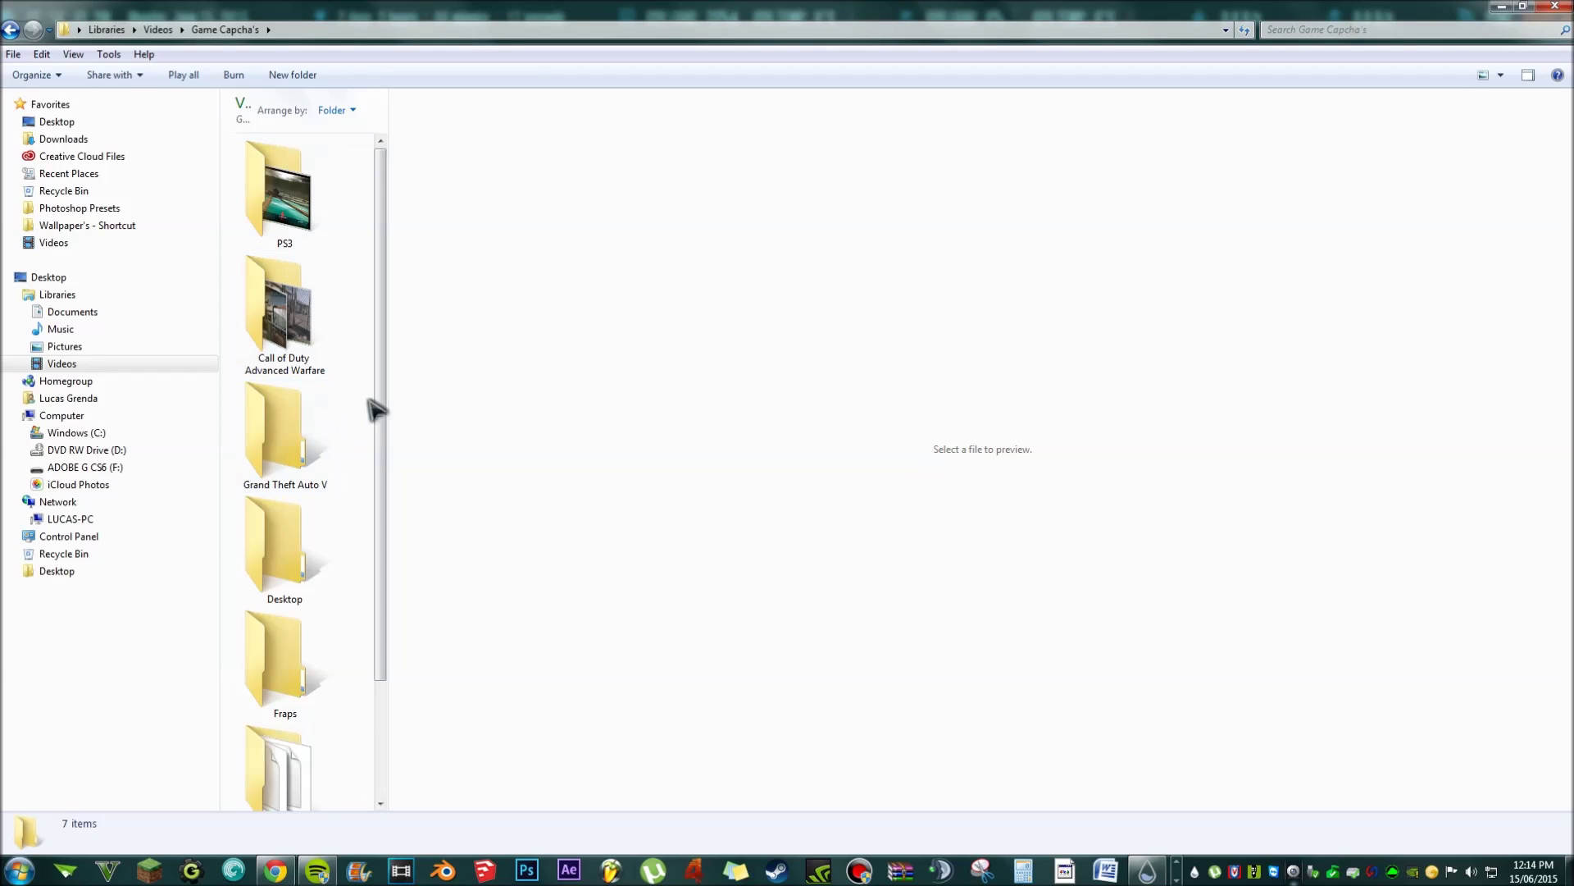
double_click(288, 574)
drag(373, 286, 382, 479)
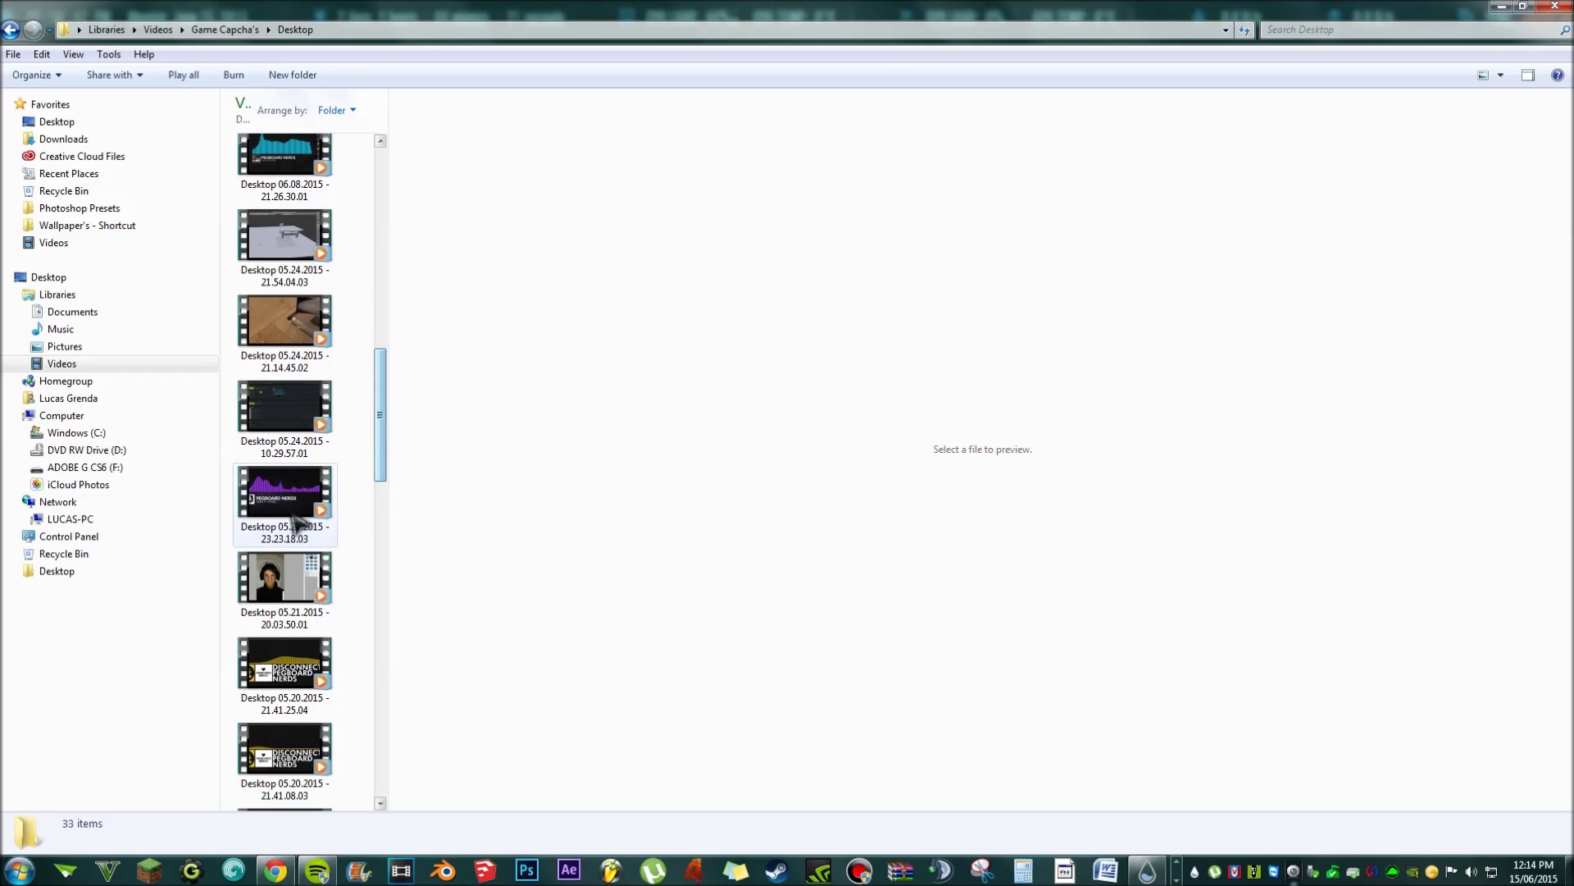
Play the video Desktop 05.21.2015 - 23.23.18.03 in a maximized player window and close the player
click(286, 513)
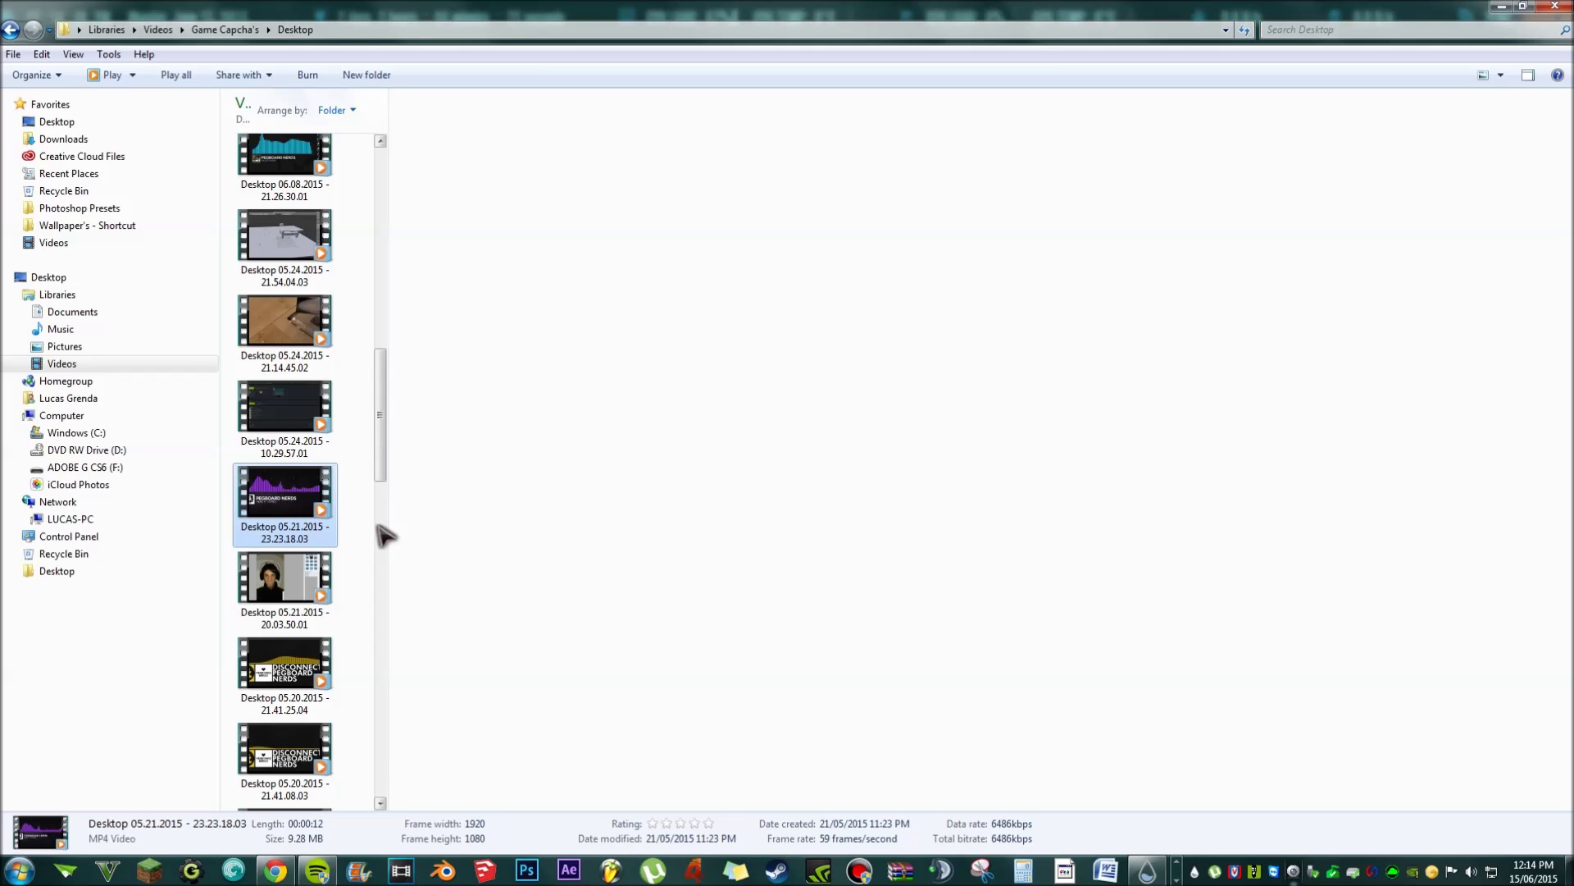
key(Return)
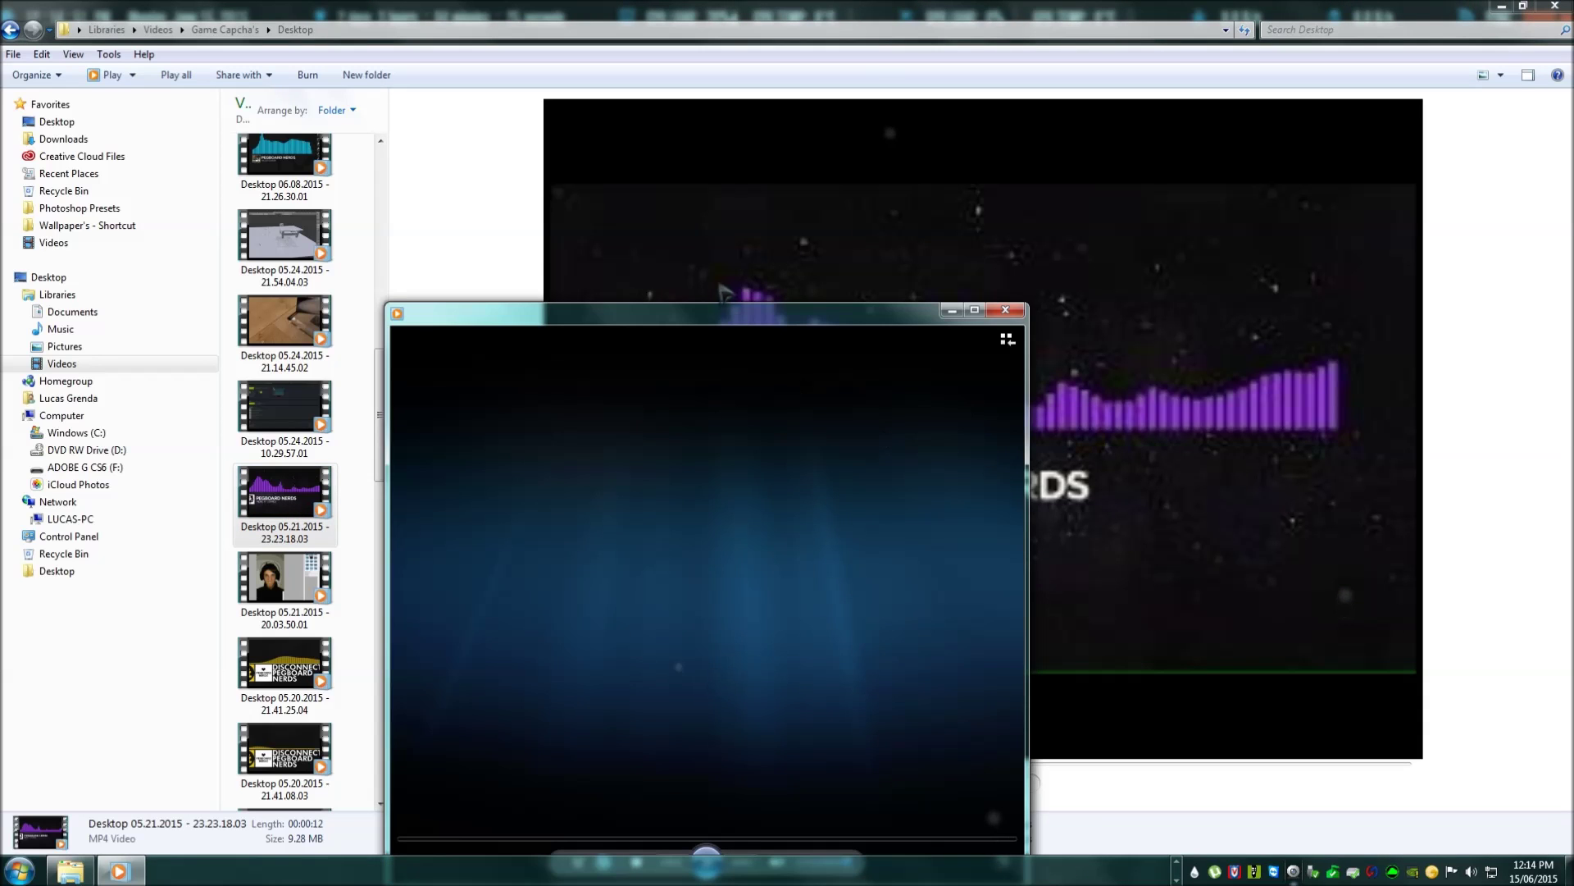
double_click(721, 312)
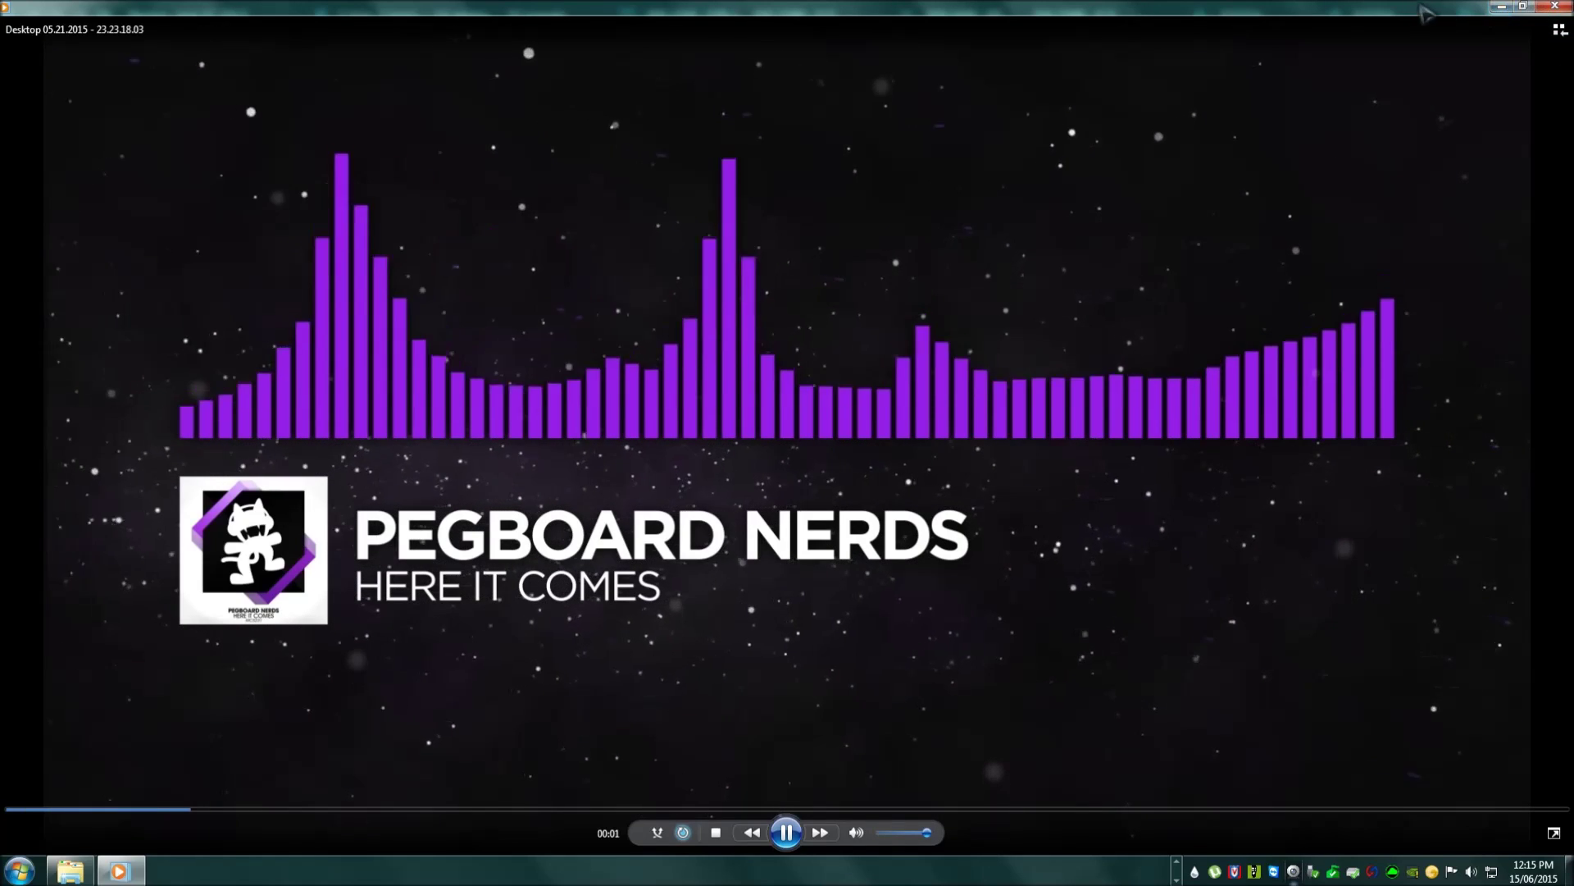
click(1554, 6)
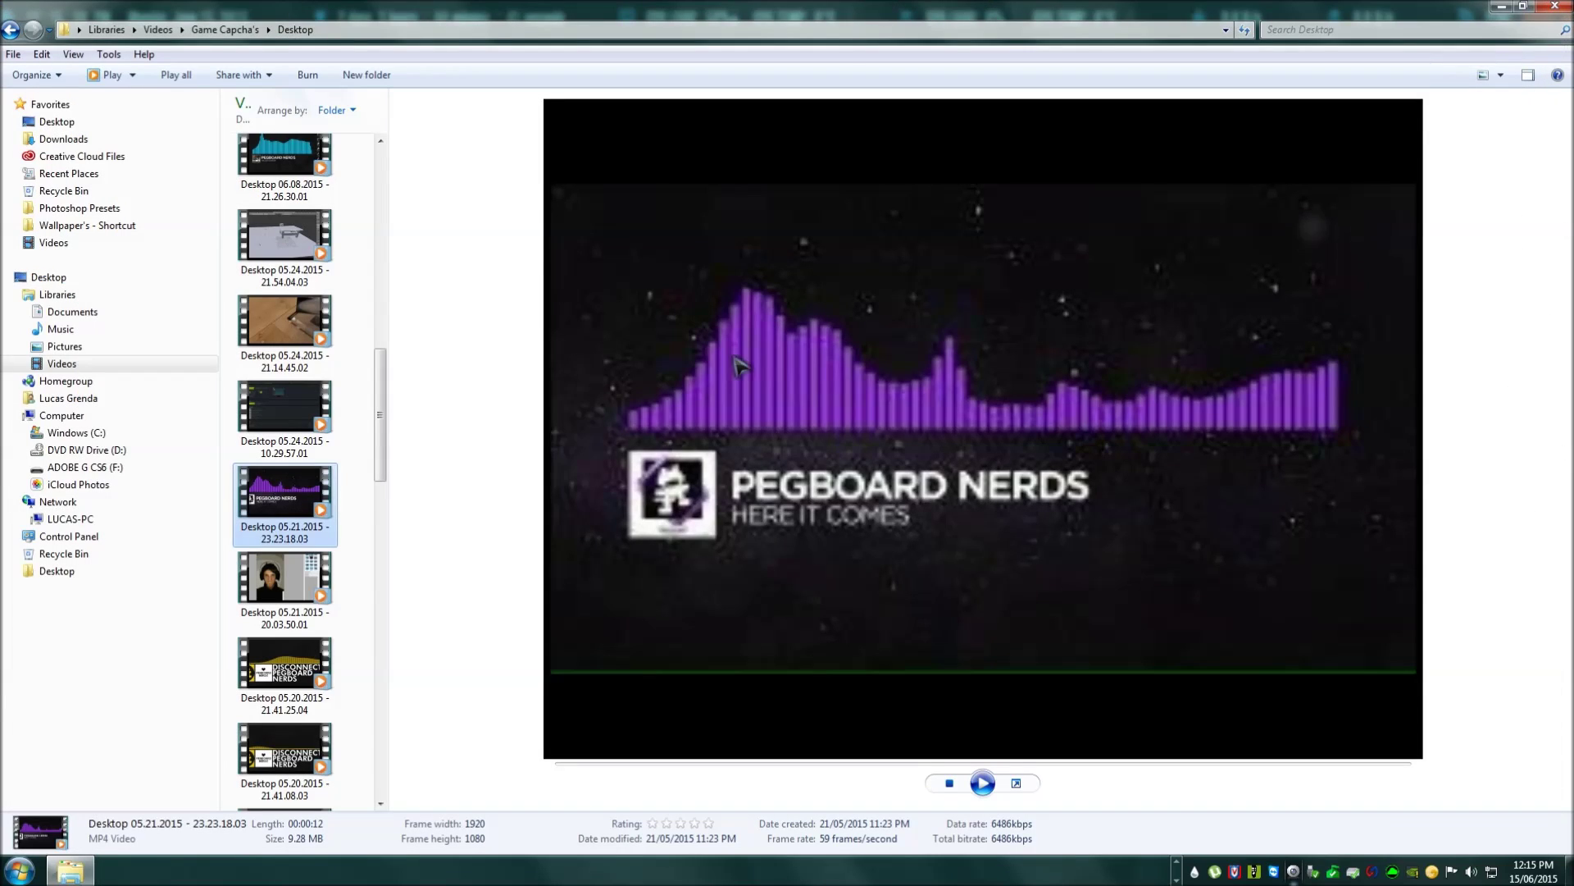
Return to Manage Rainmeter and show the desktop to view the area around the visualizer
key(alt+Tab)
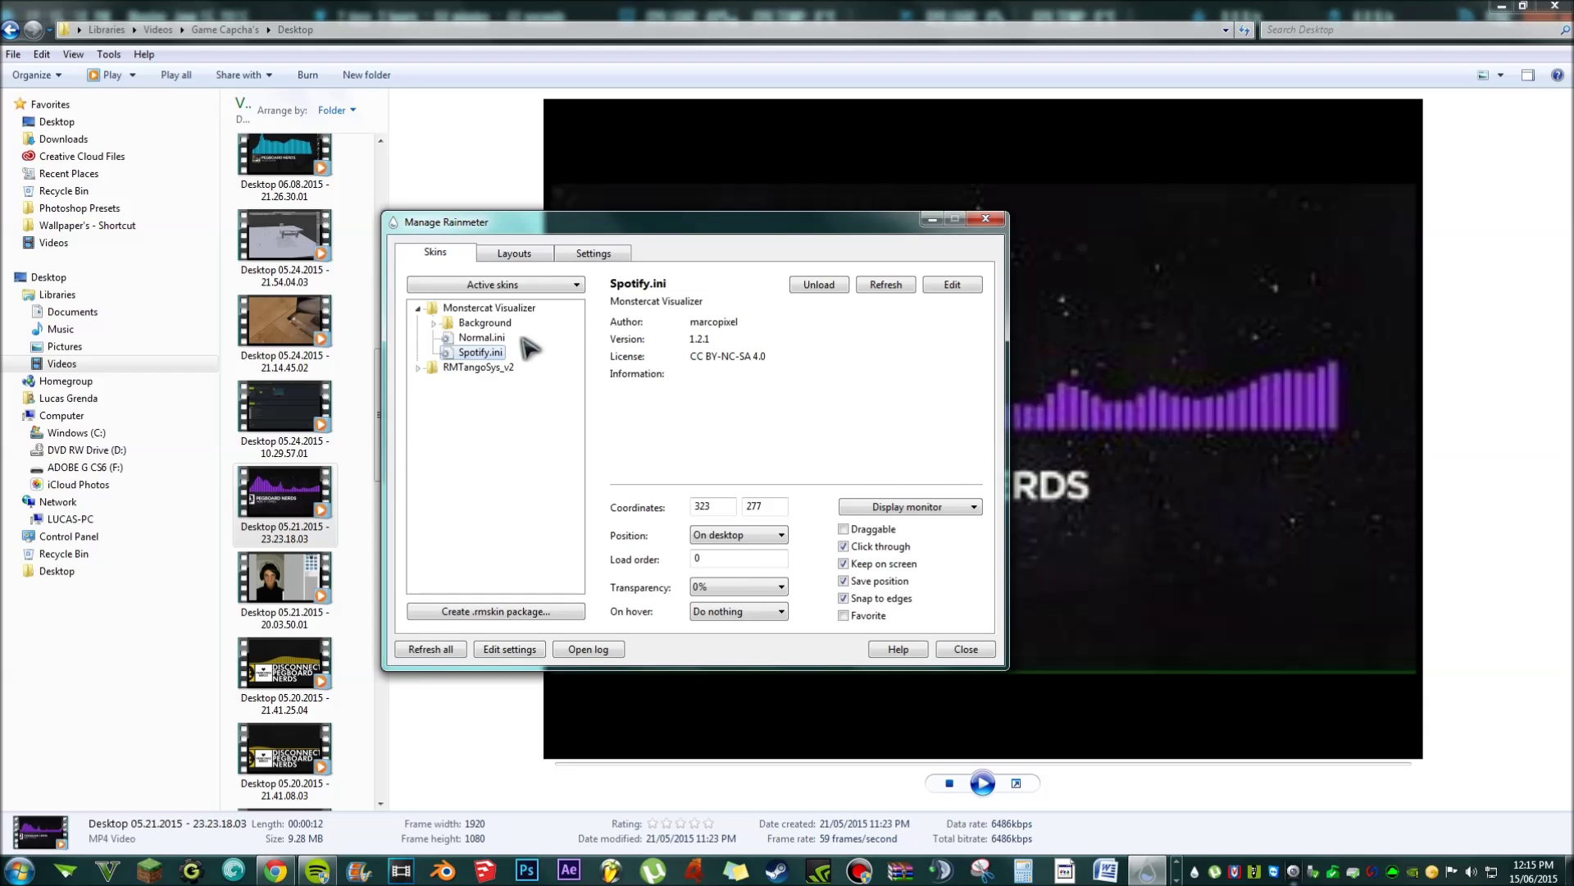
key(super+d)
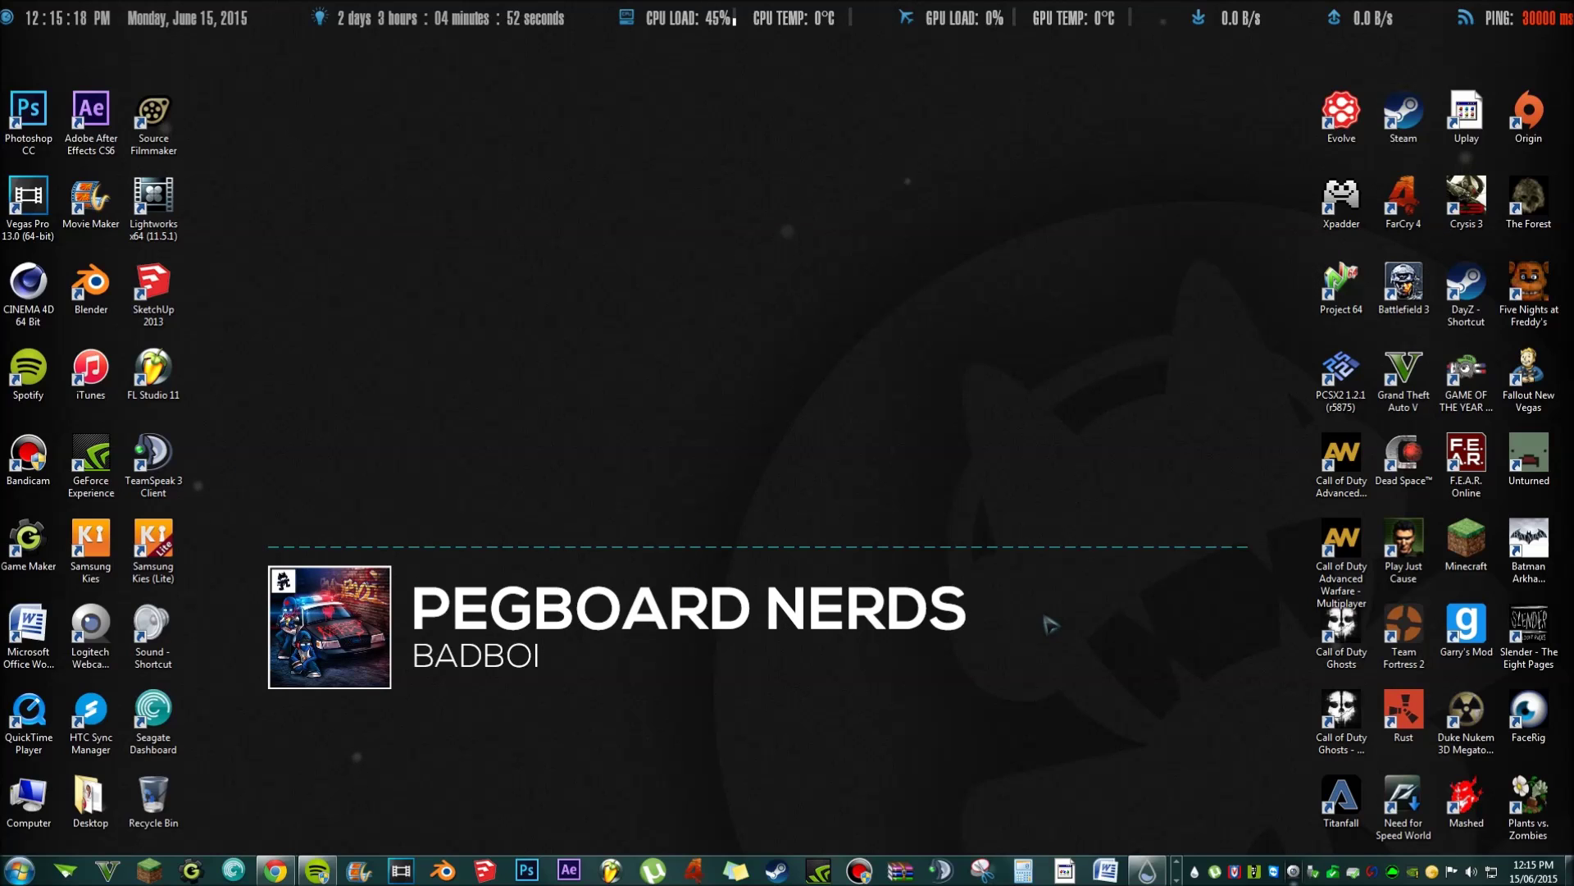
drag(224, 698, 1303, 857)
drag(232, 96, 1289, 287)
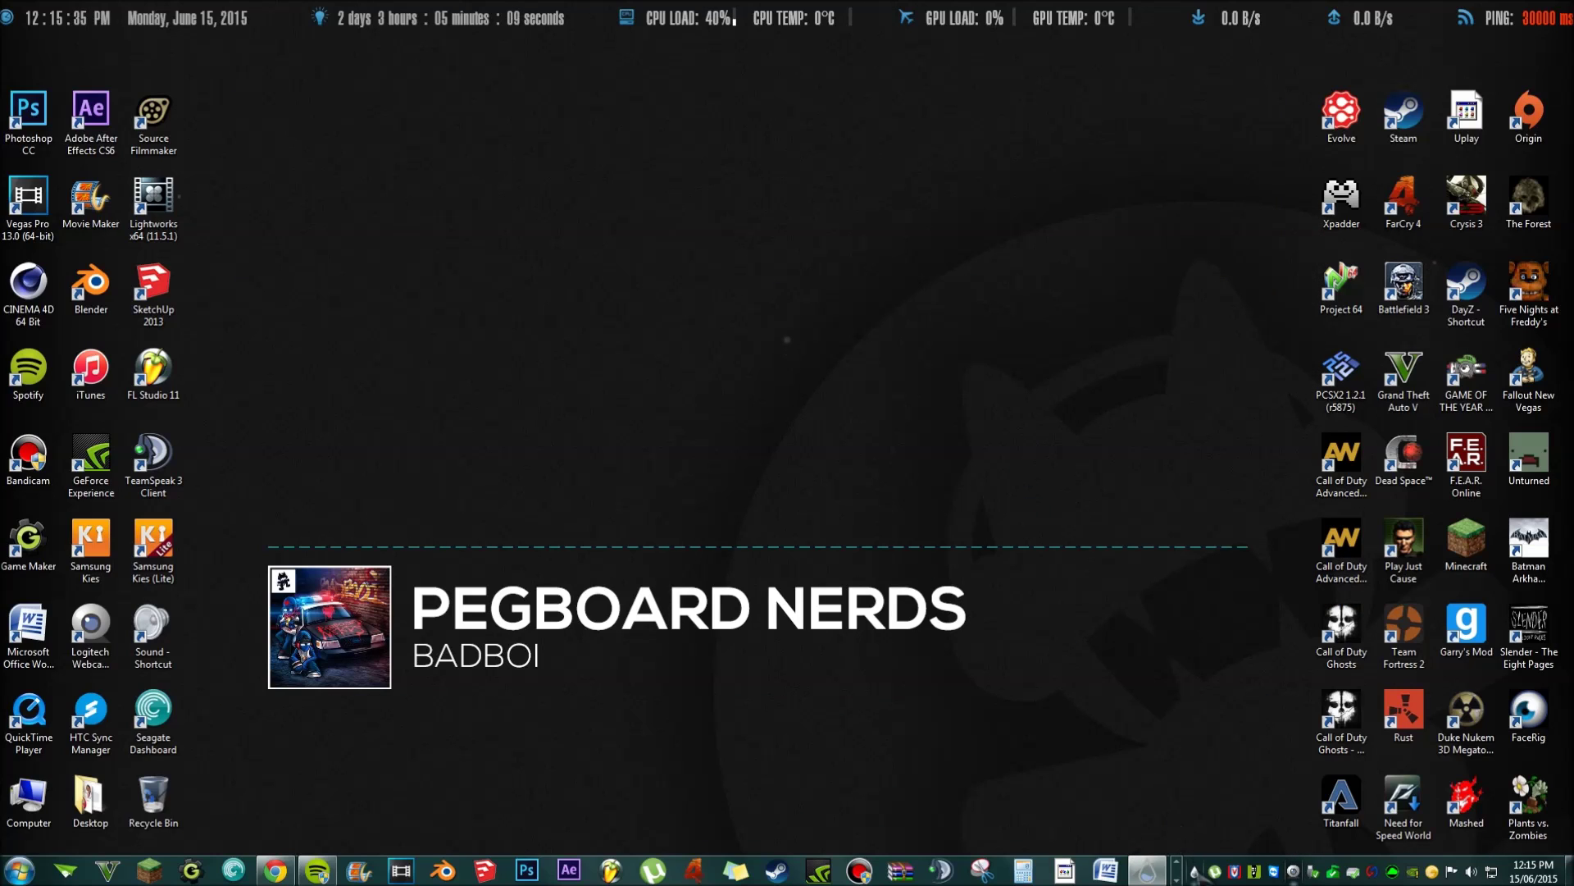
Open the variables file of the Monstercat Visualizer skin from Rainmeter and maximize the Notepad window
right_click(1195, 873)
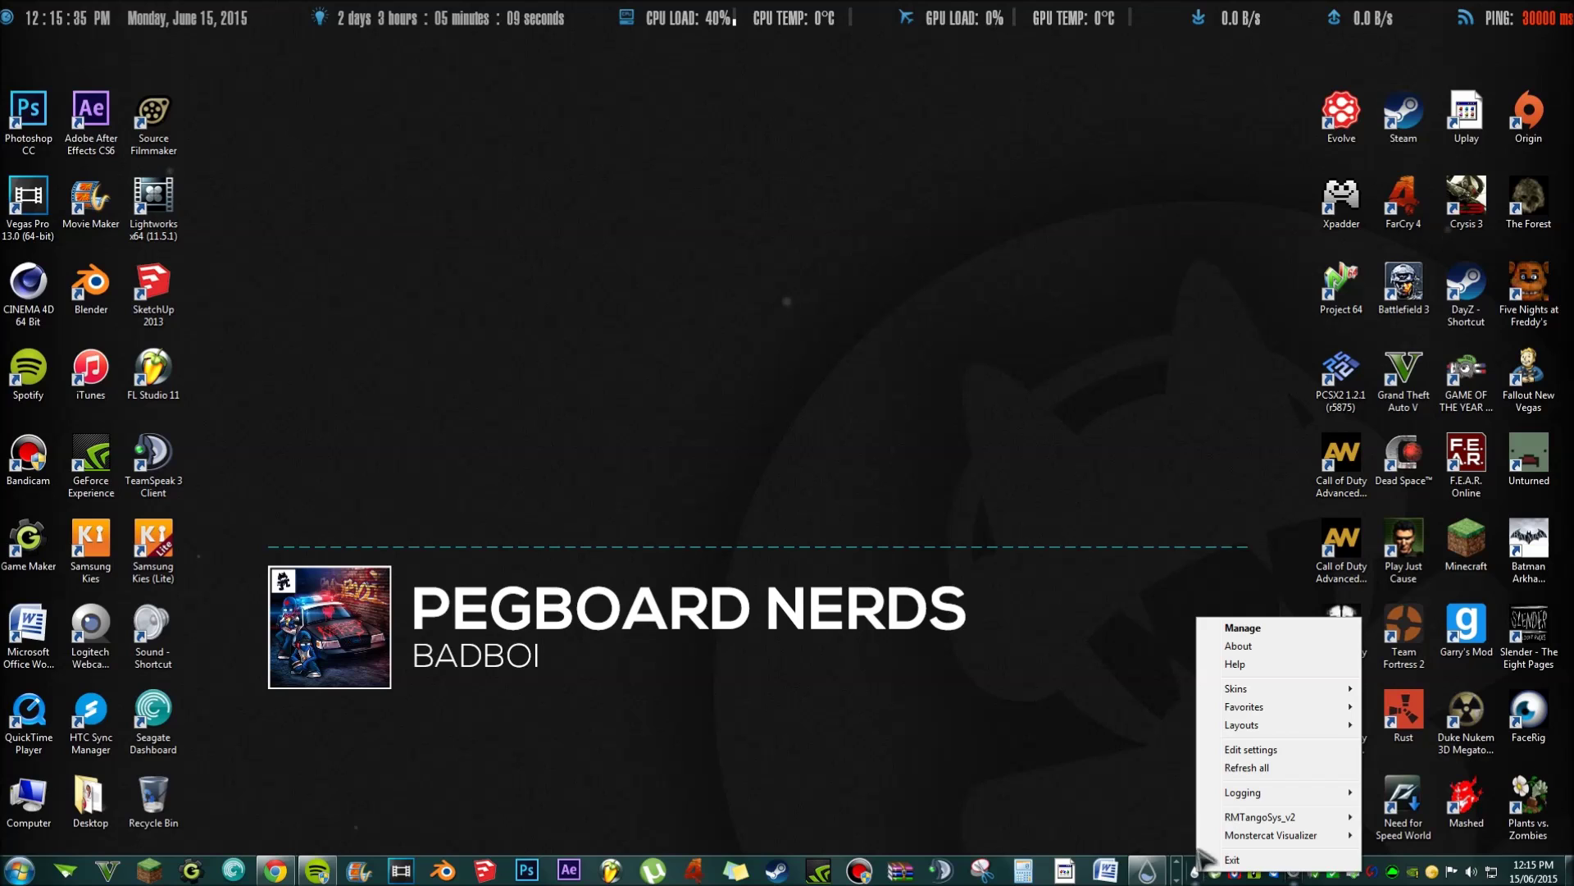
mouse_move(1248, 838)
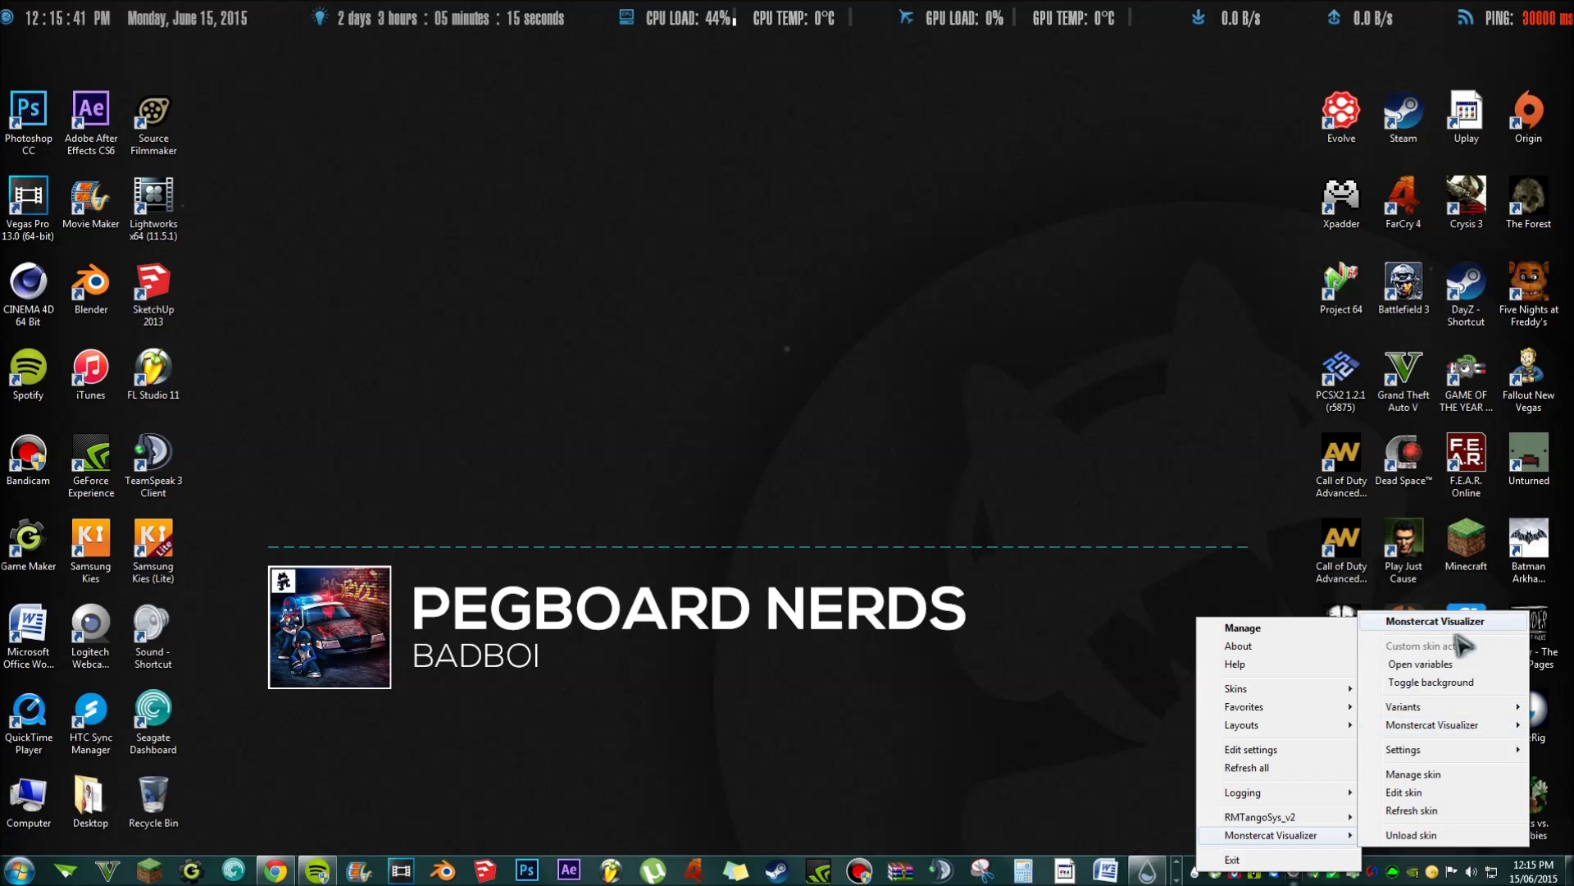
click(1426, 665)
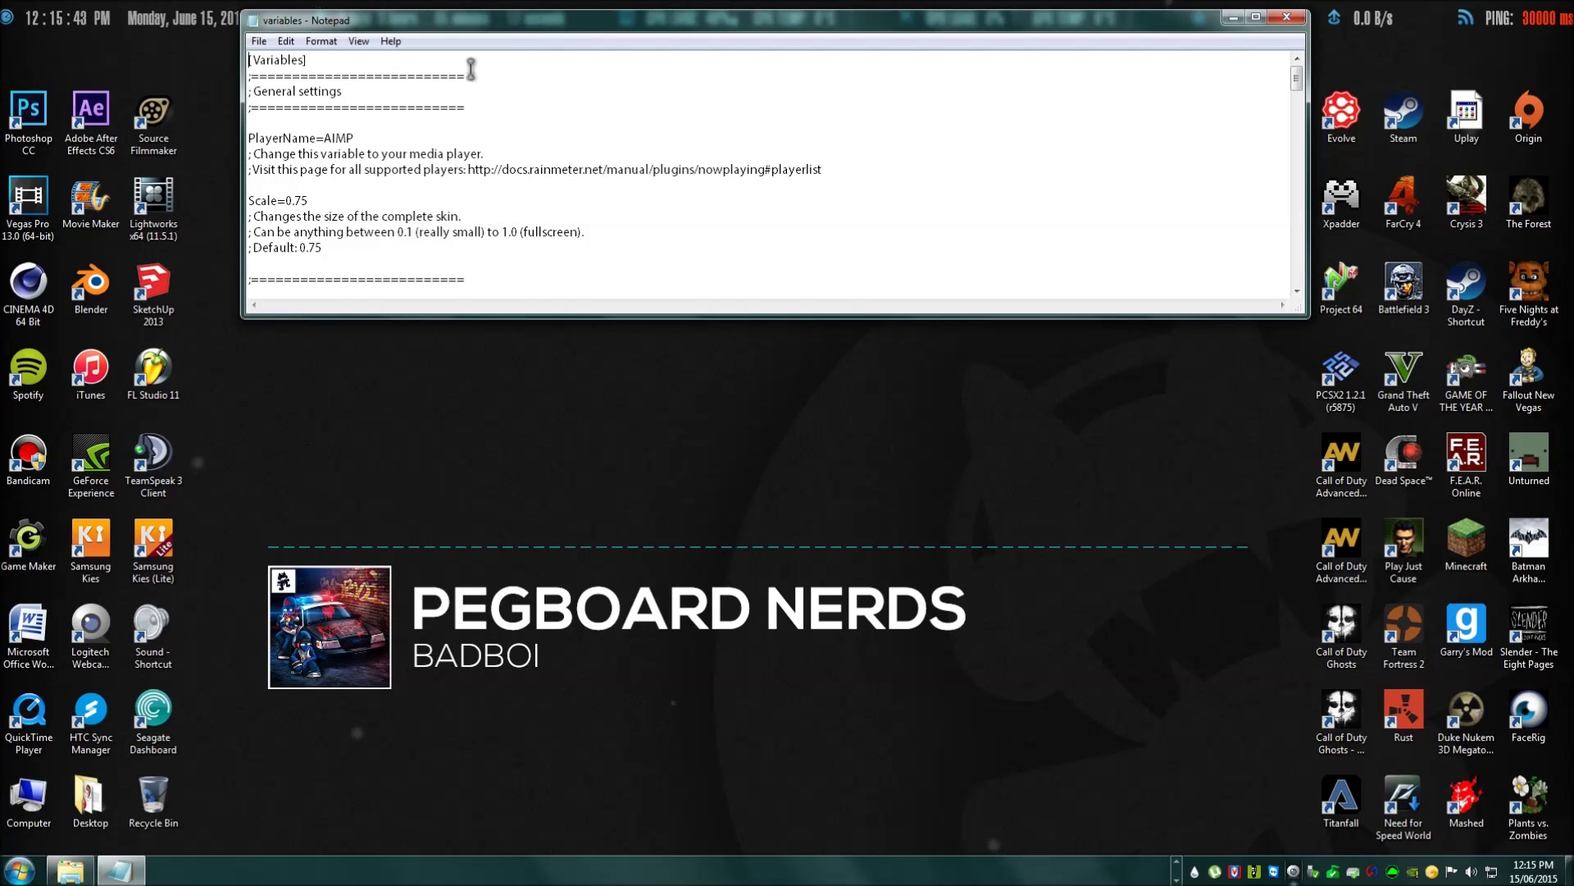
double_click(377, 20)
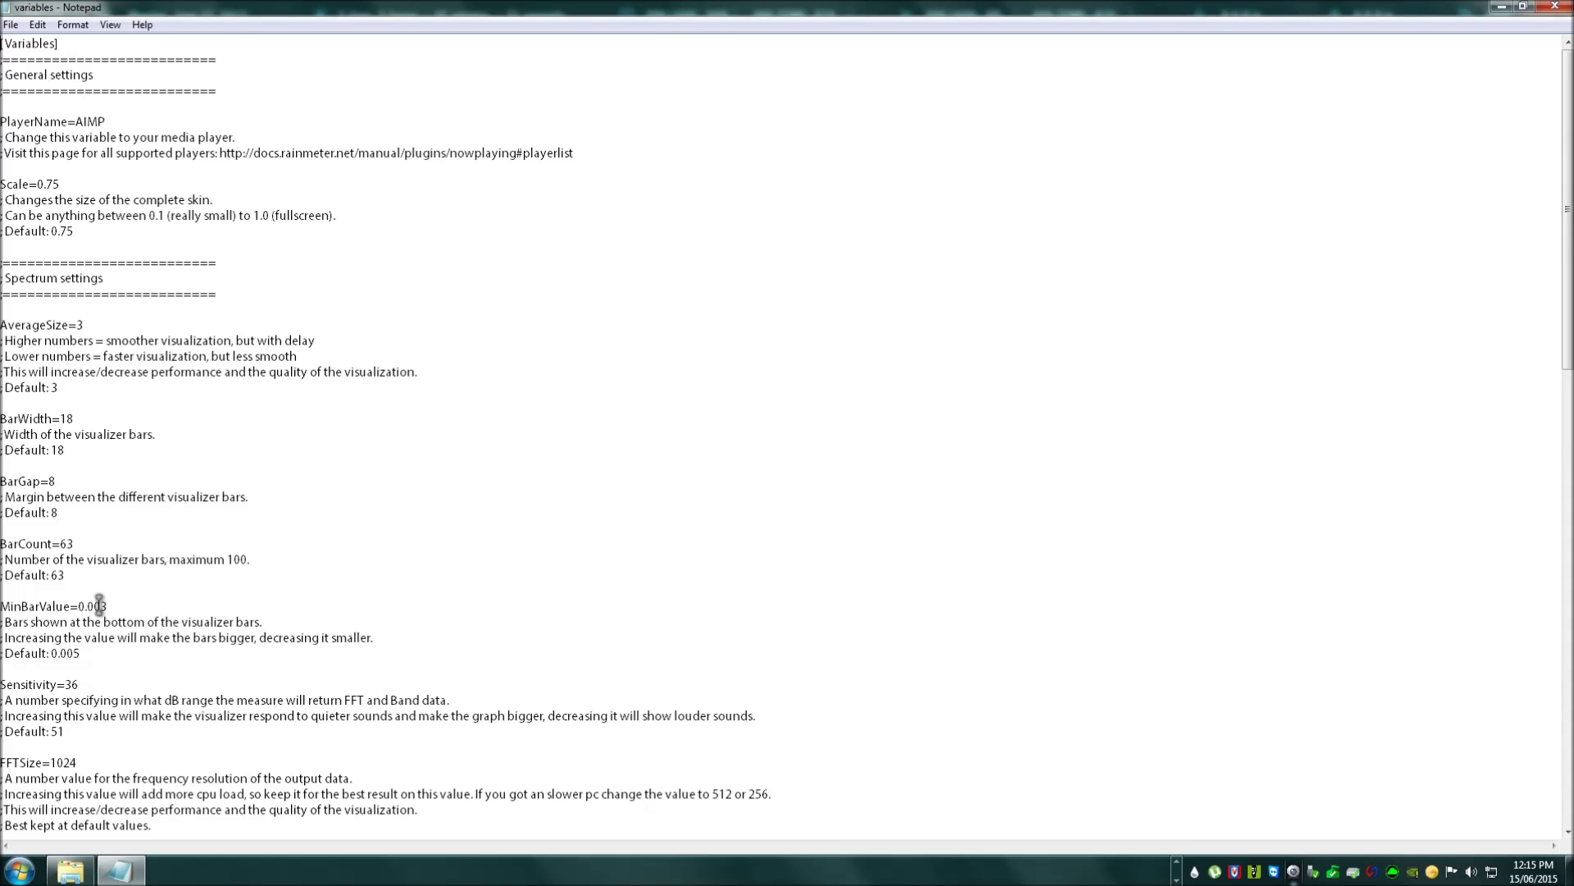
Review the MinBarValue, Sensitivity, FFTDecay and style settings in the skin's variables file
drag(1, 606, 63, 606)
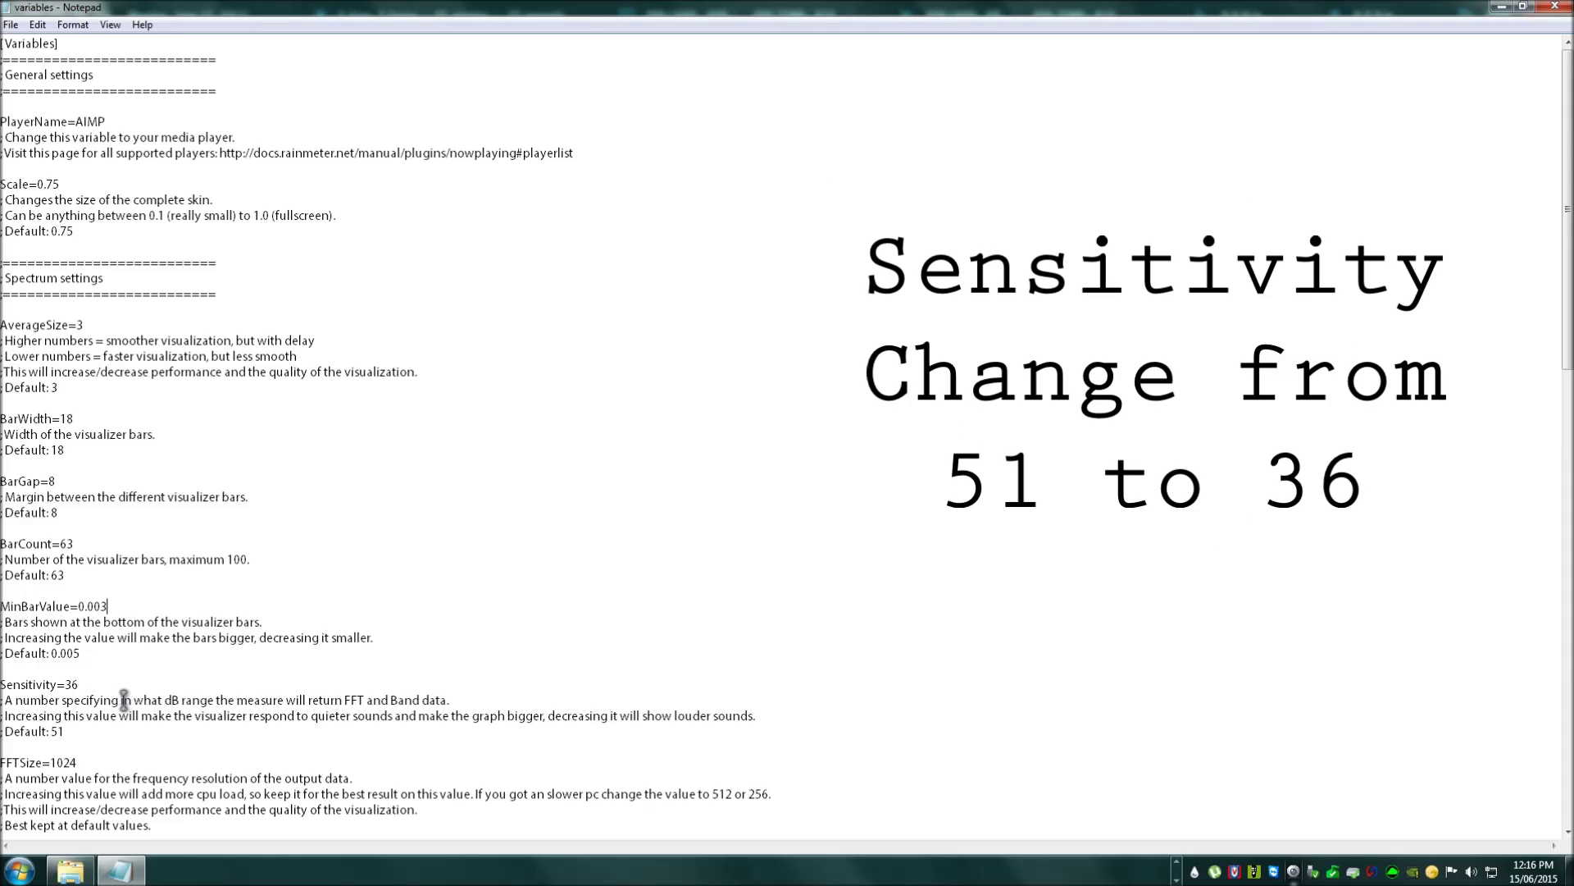
drag(1566, 162, 1568, 324)
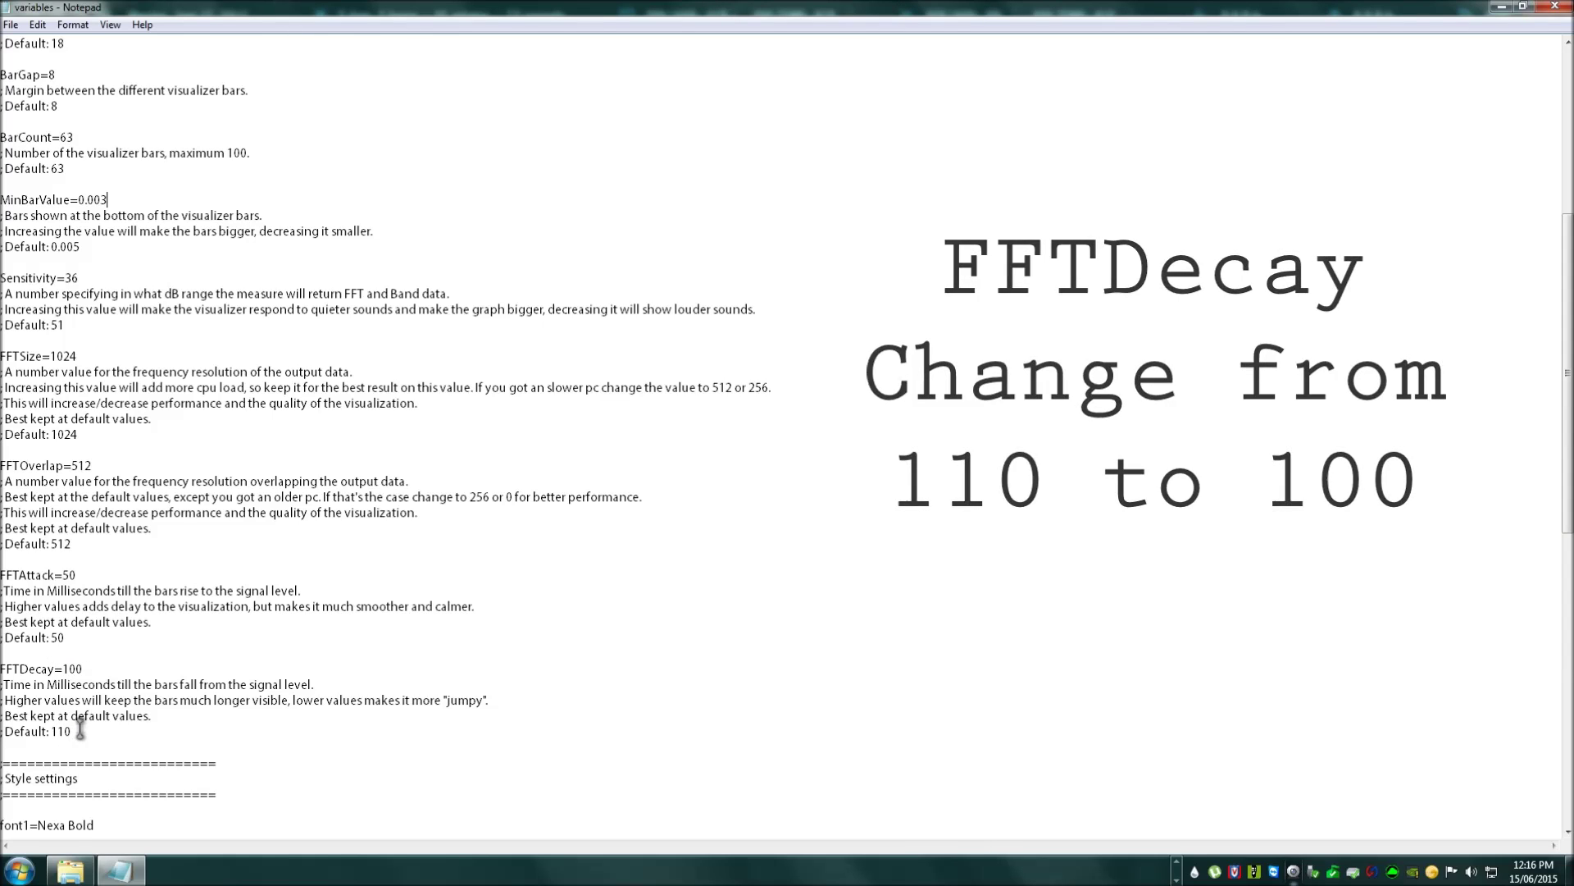
scroll(1560, 242, down, 14)
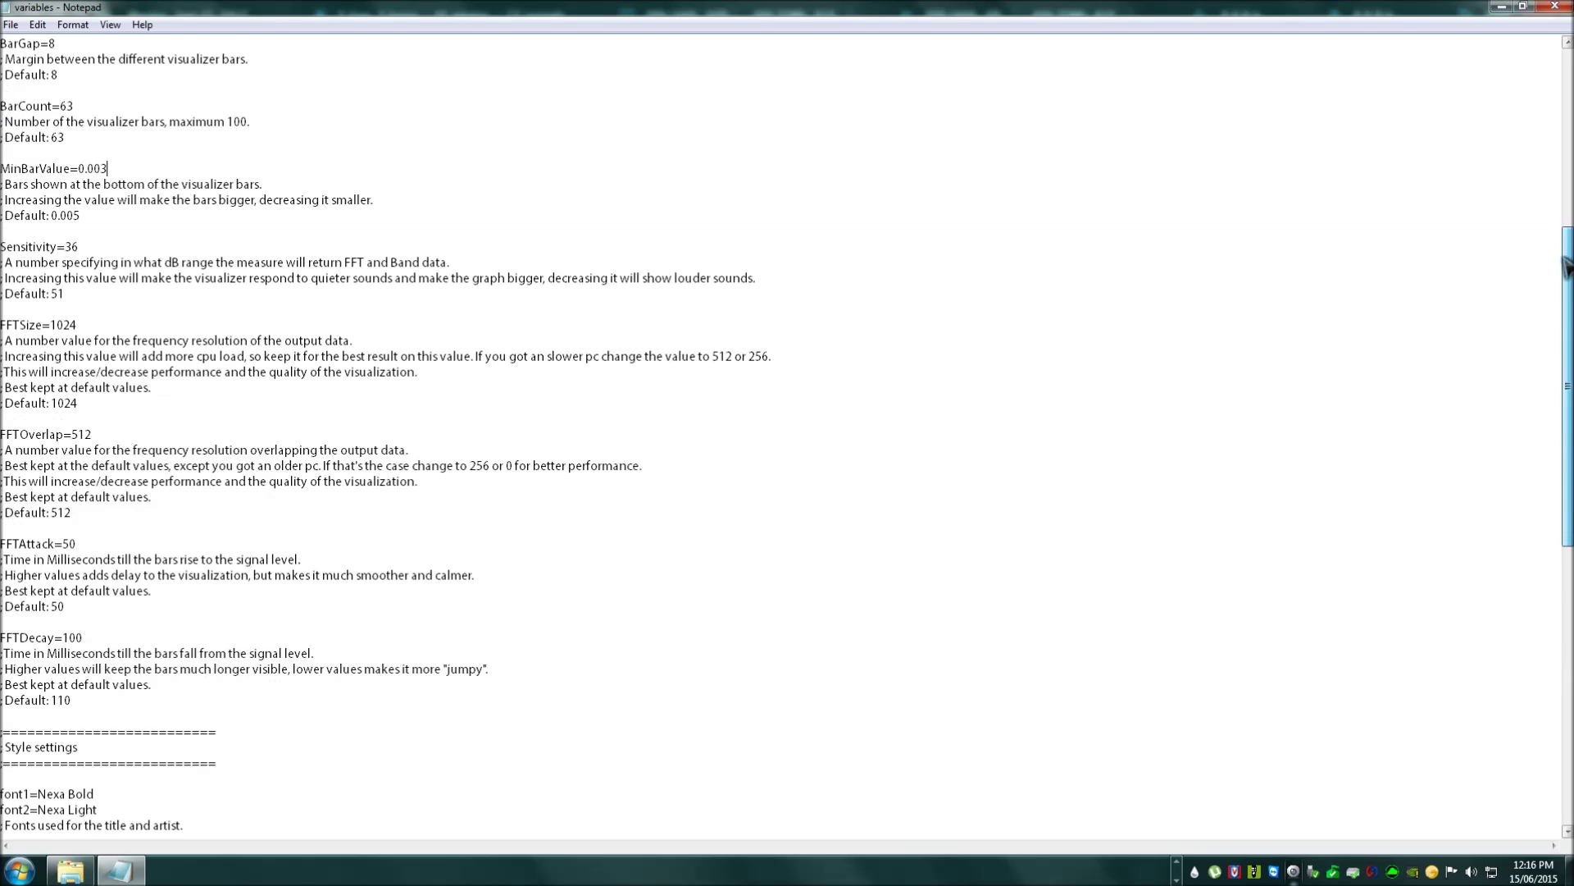
drag(1483, 514, 1483, 529)
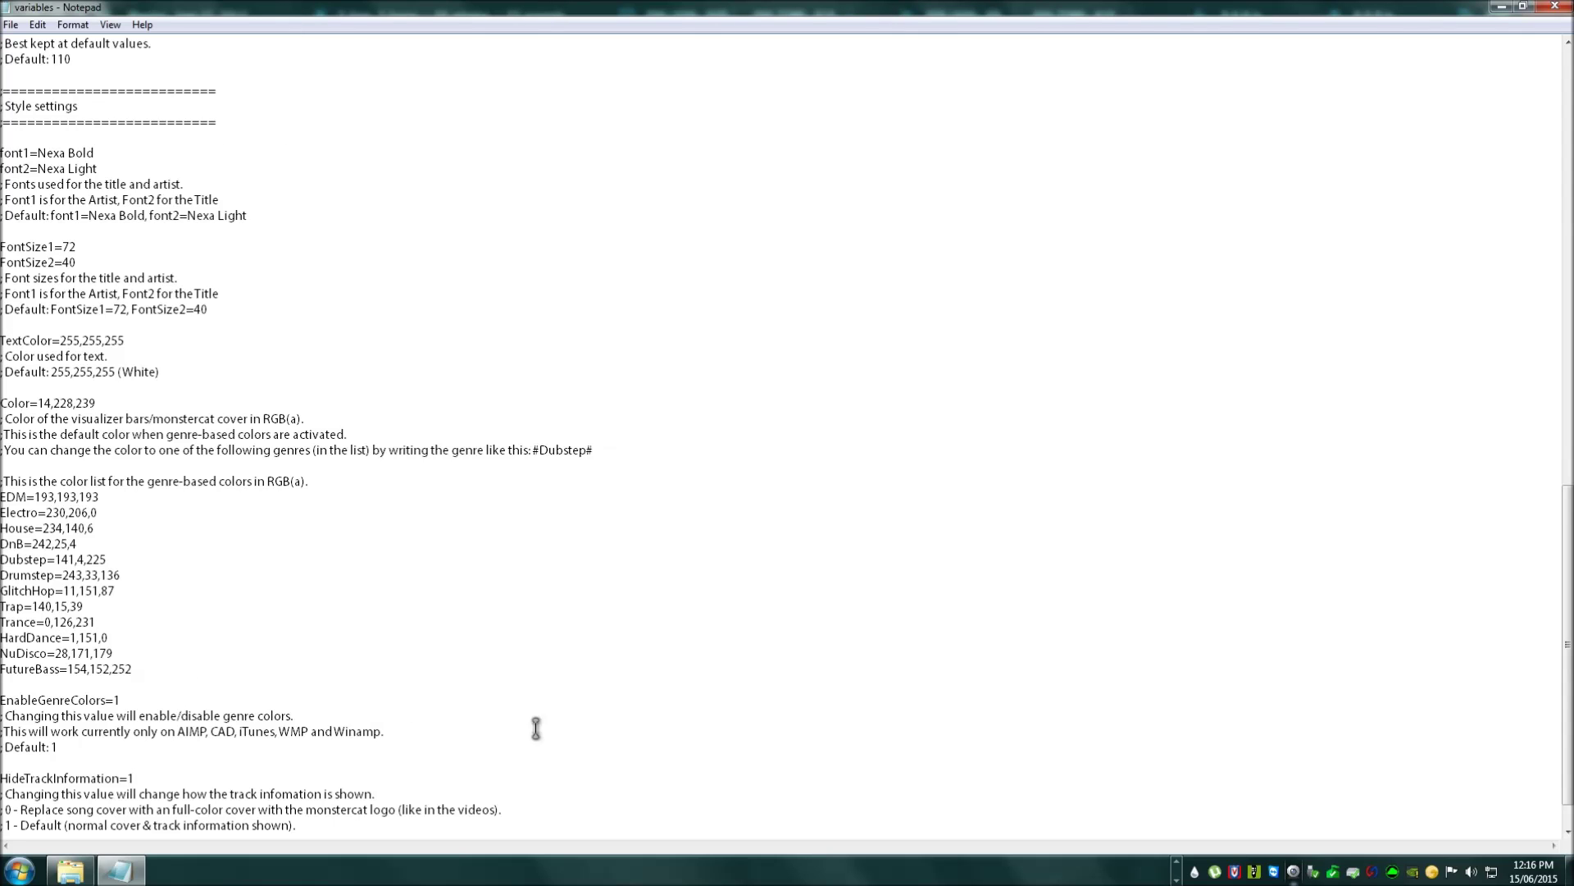
key(super+d)
scroll(171, 523, up, 15)
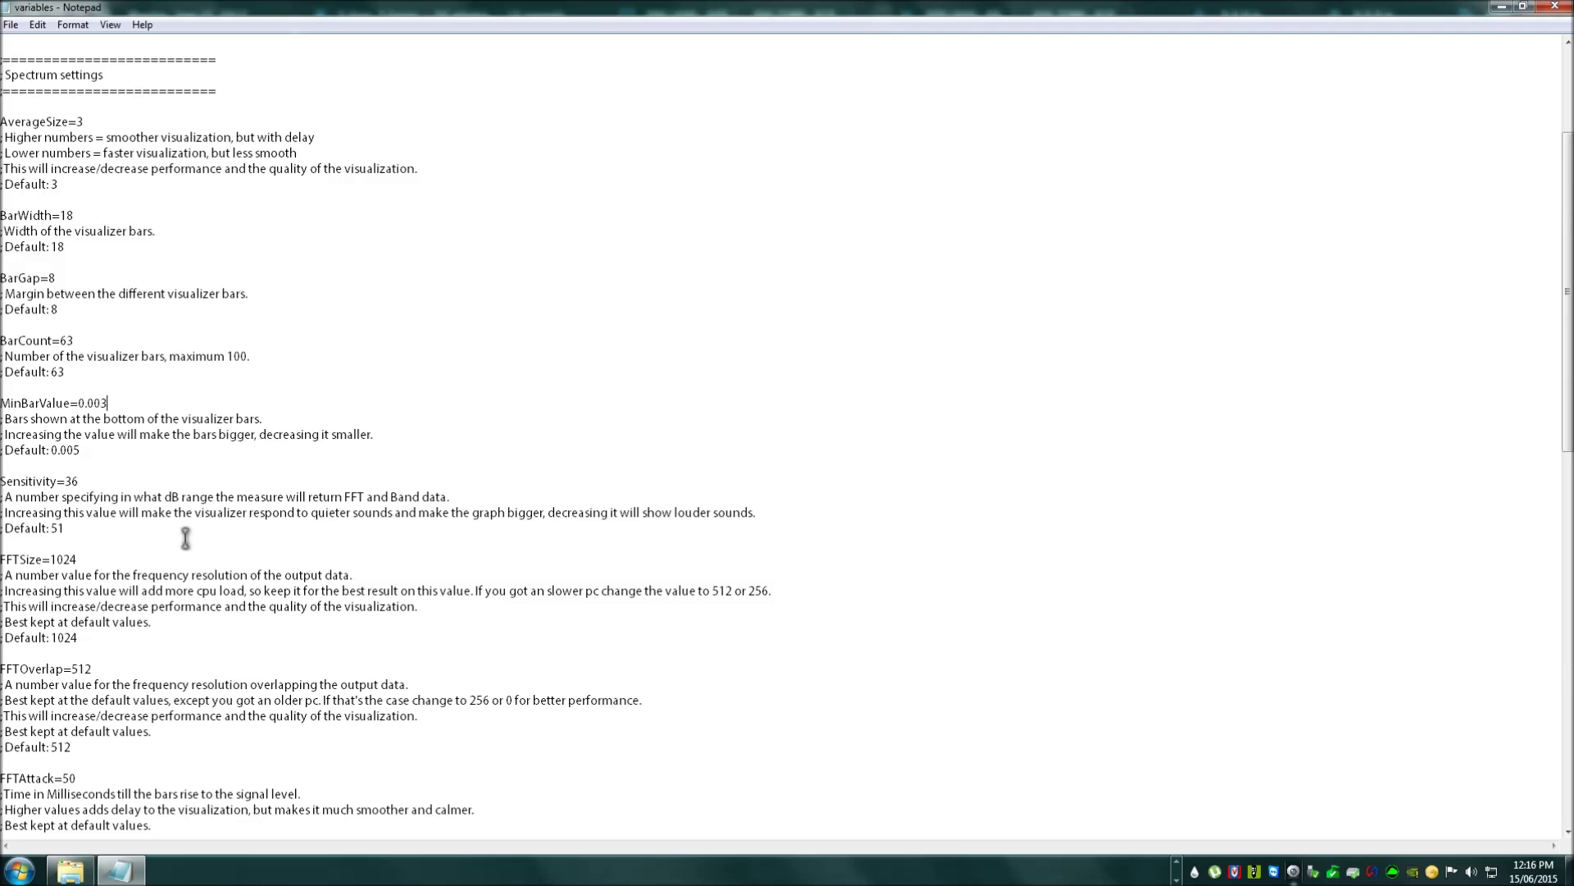
scroll(193, 533, up, 5)
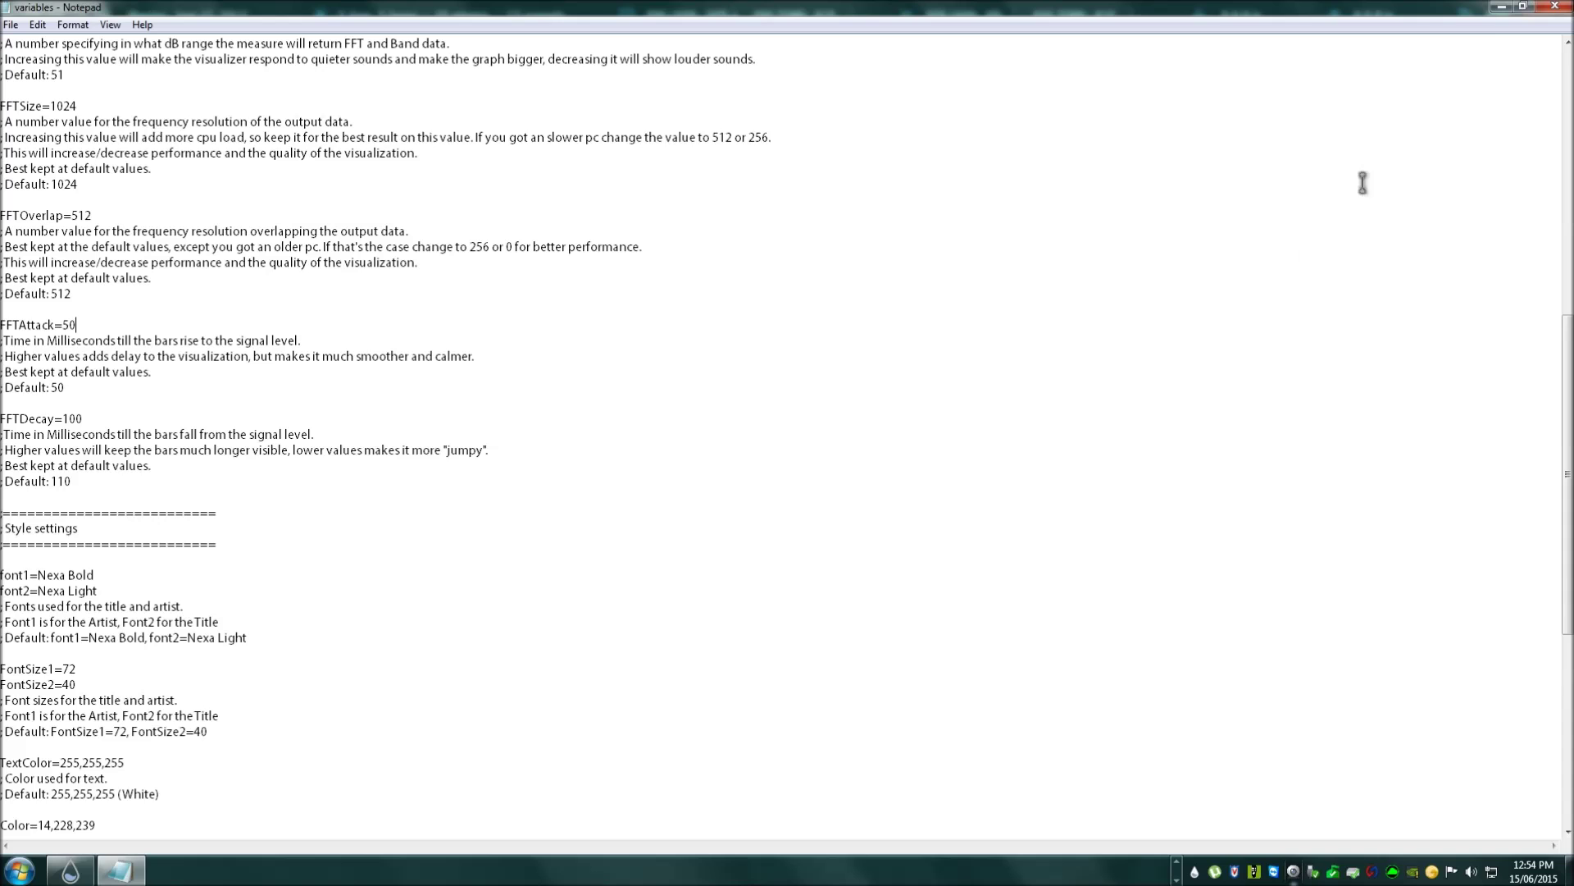
Close variables.ini with its changes saved, and refresh all skins in Manage Rainmeter before closing it
click(1555, 7)
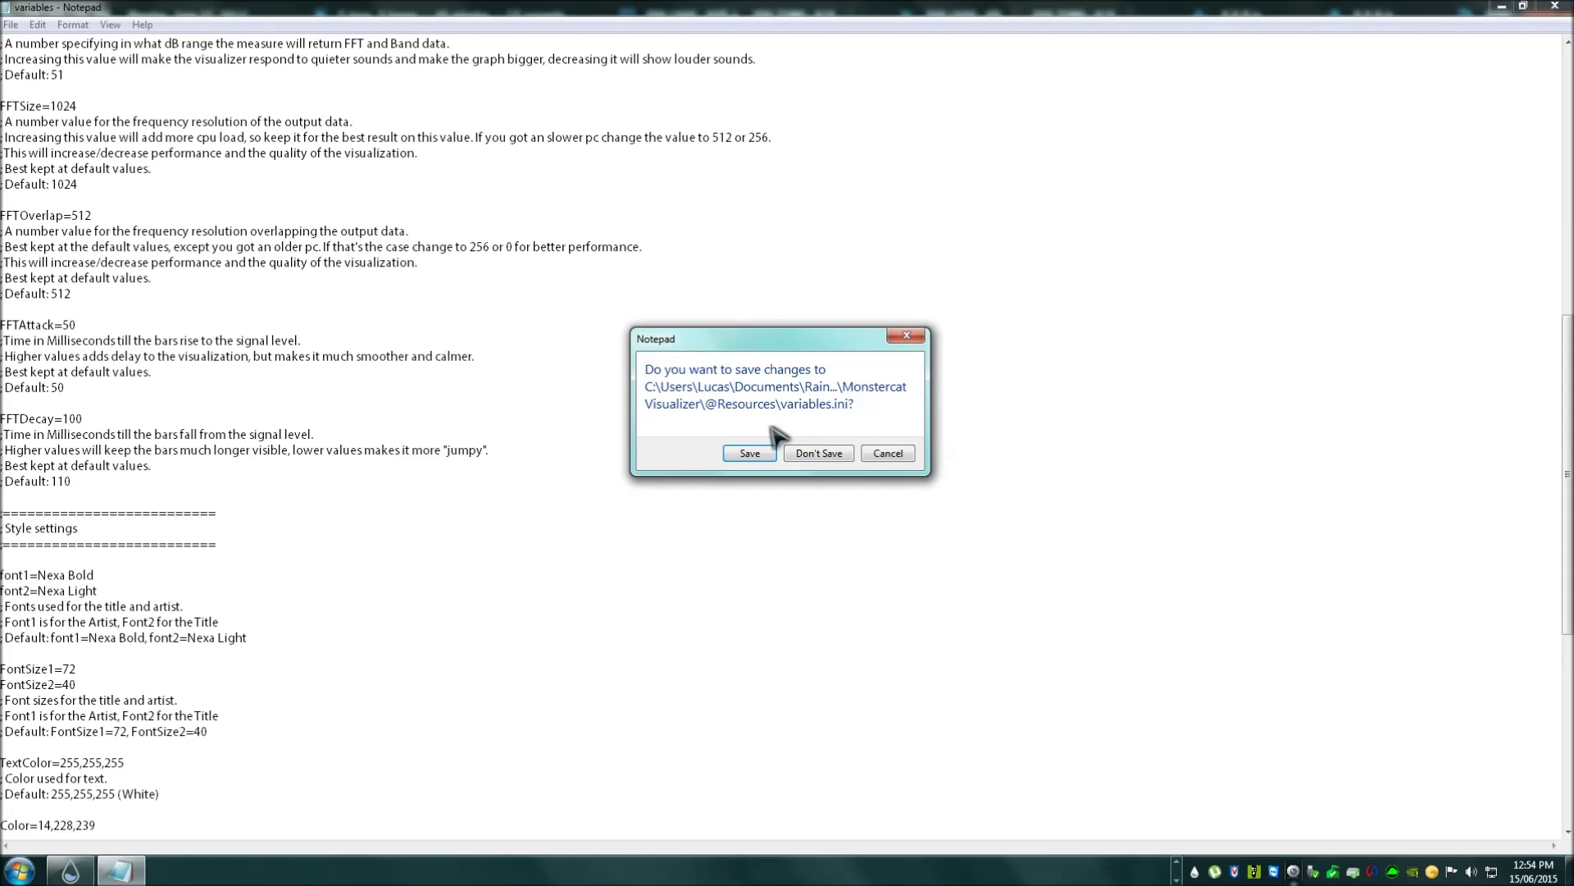
click(749, 454)
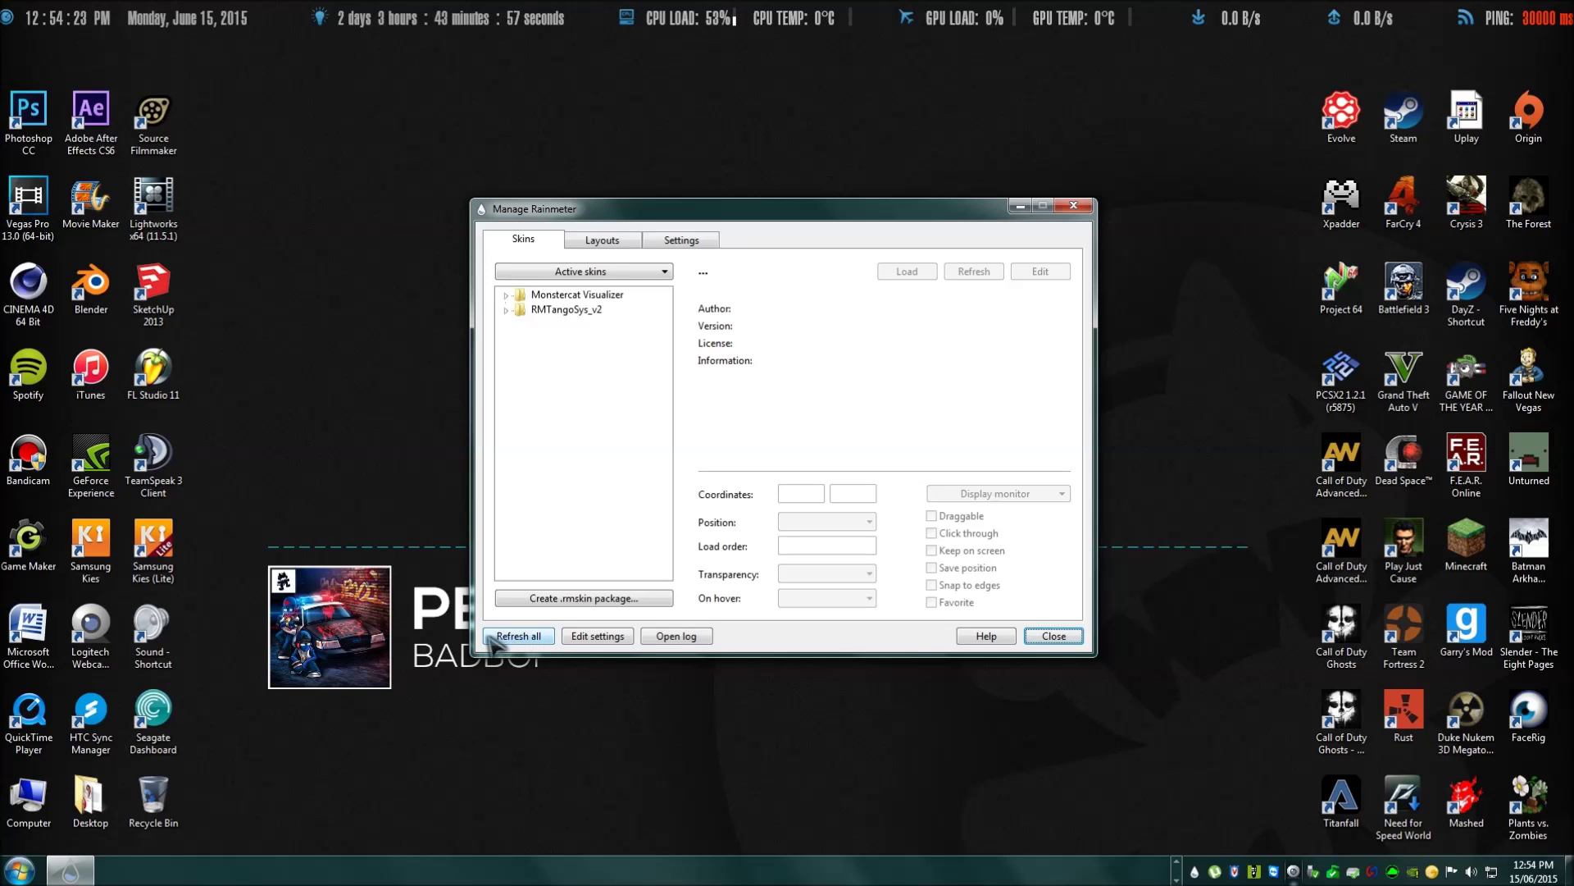
drag(584, 211, 870, 228)
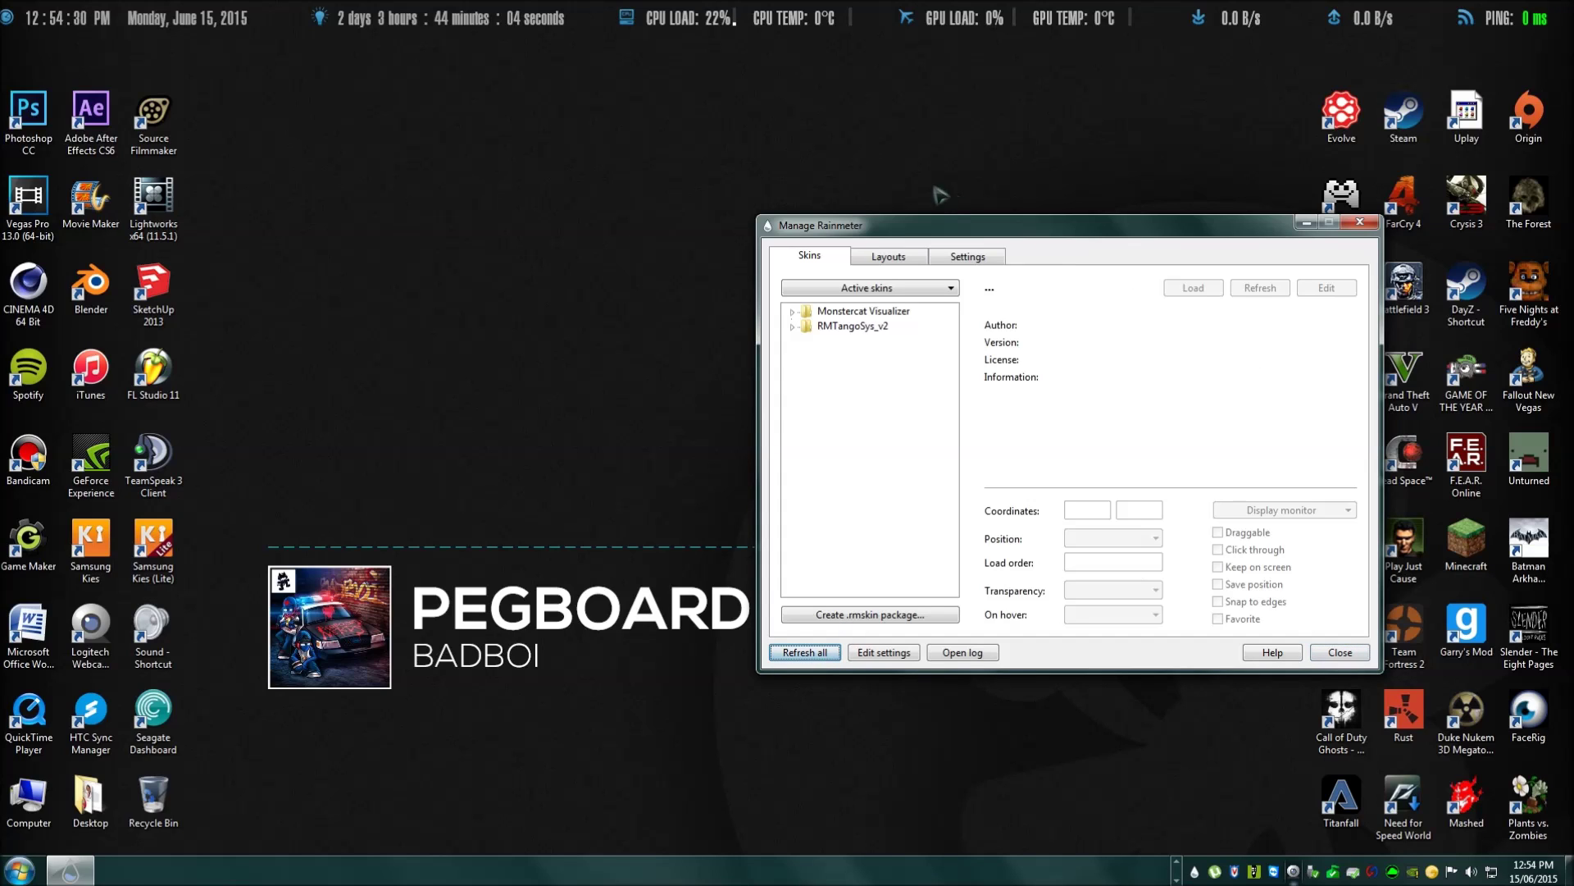
click(1339, 653)
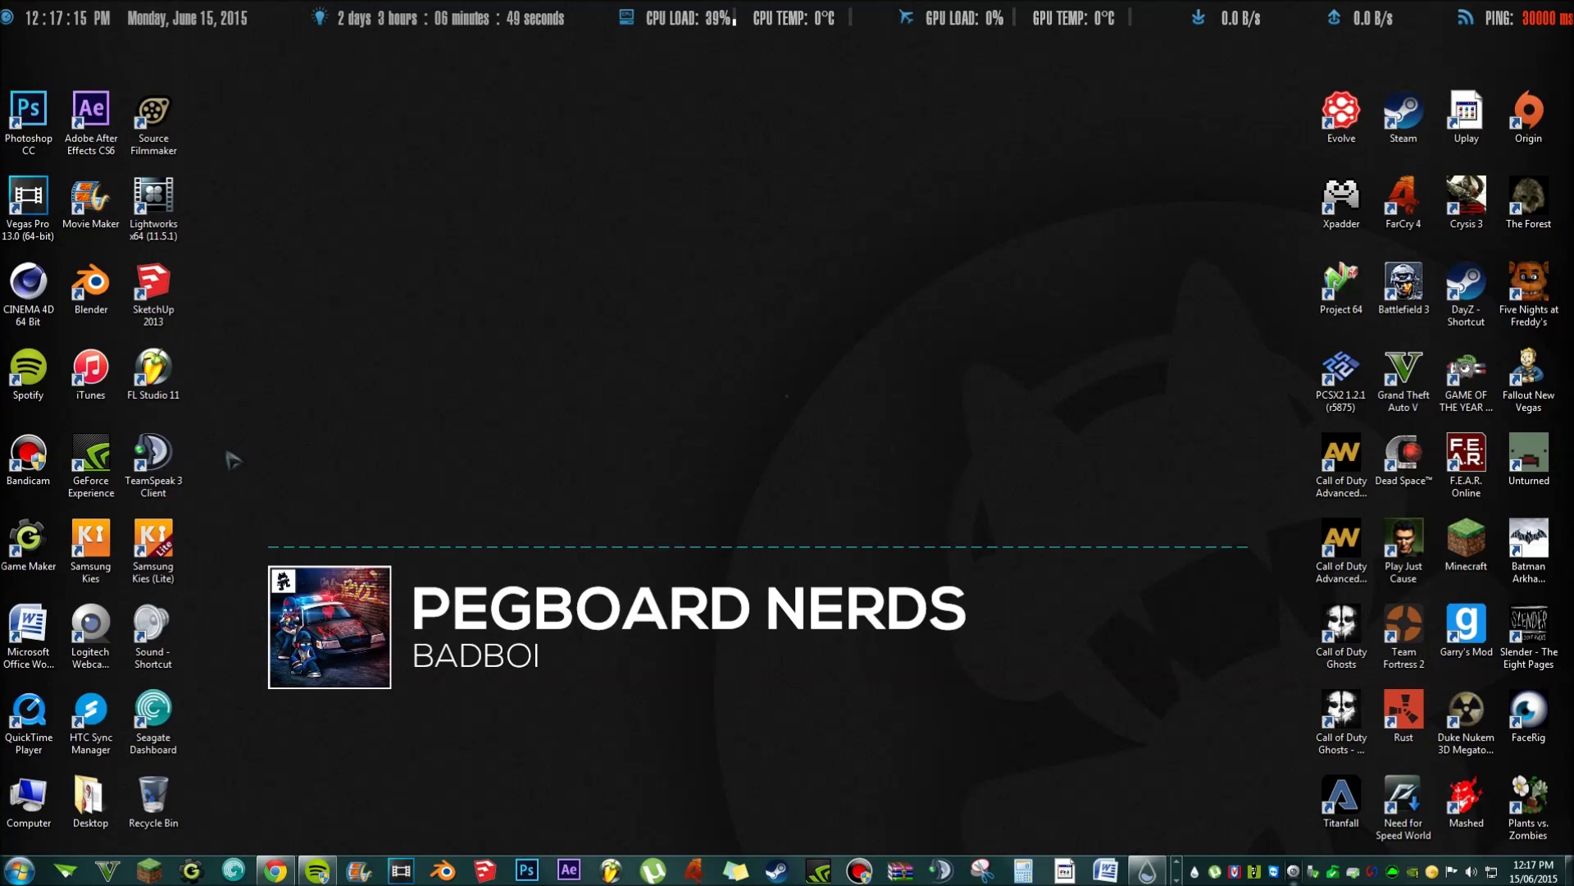
Look over the icon layout around the visualizer on the desktop and switch to Chrome
drag(219, 90, 2, 849)
drag(1272, 79, 1058, 450)
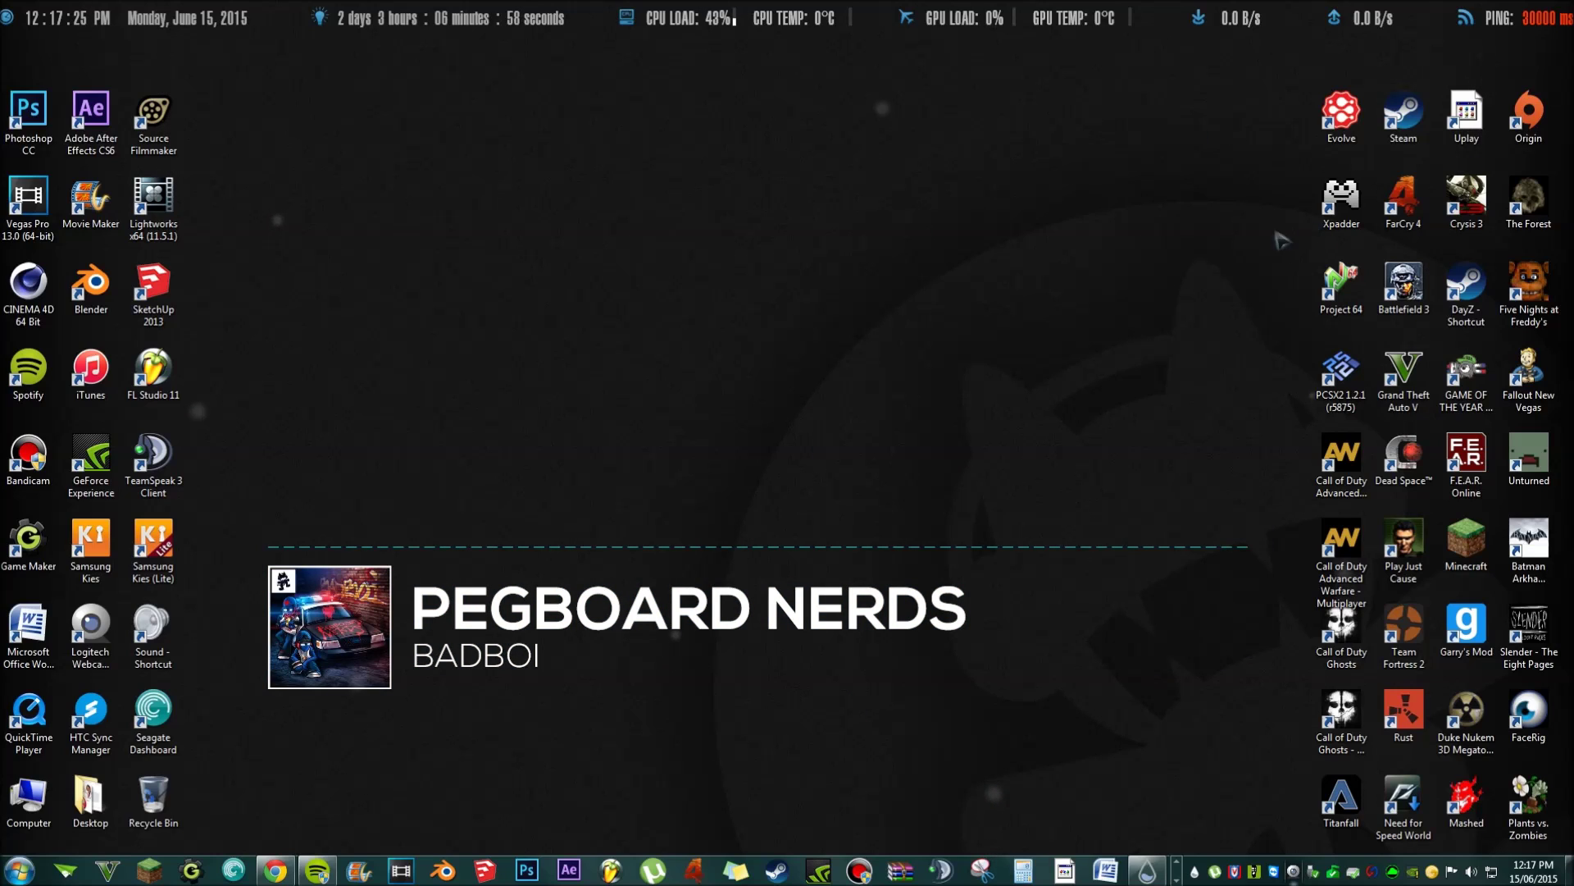
drag(31, 61, 1573, 0)
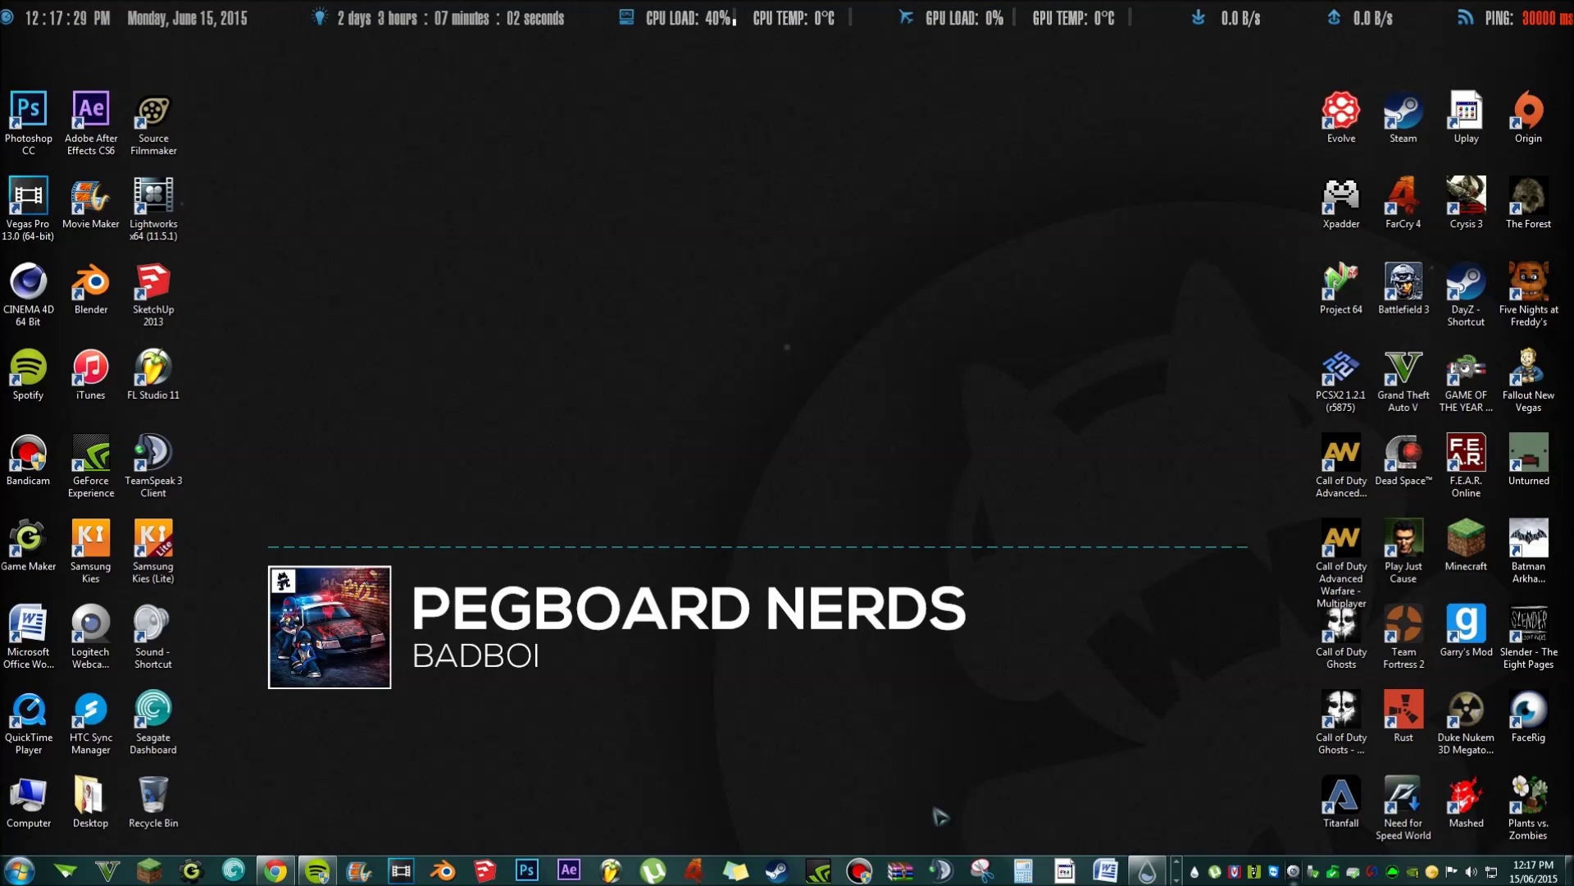
click(279, 871)
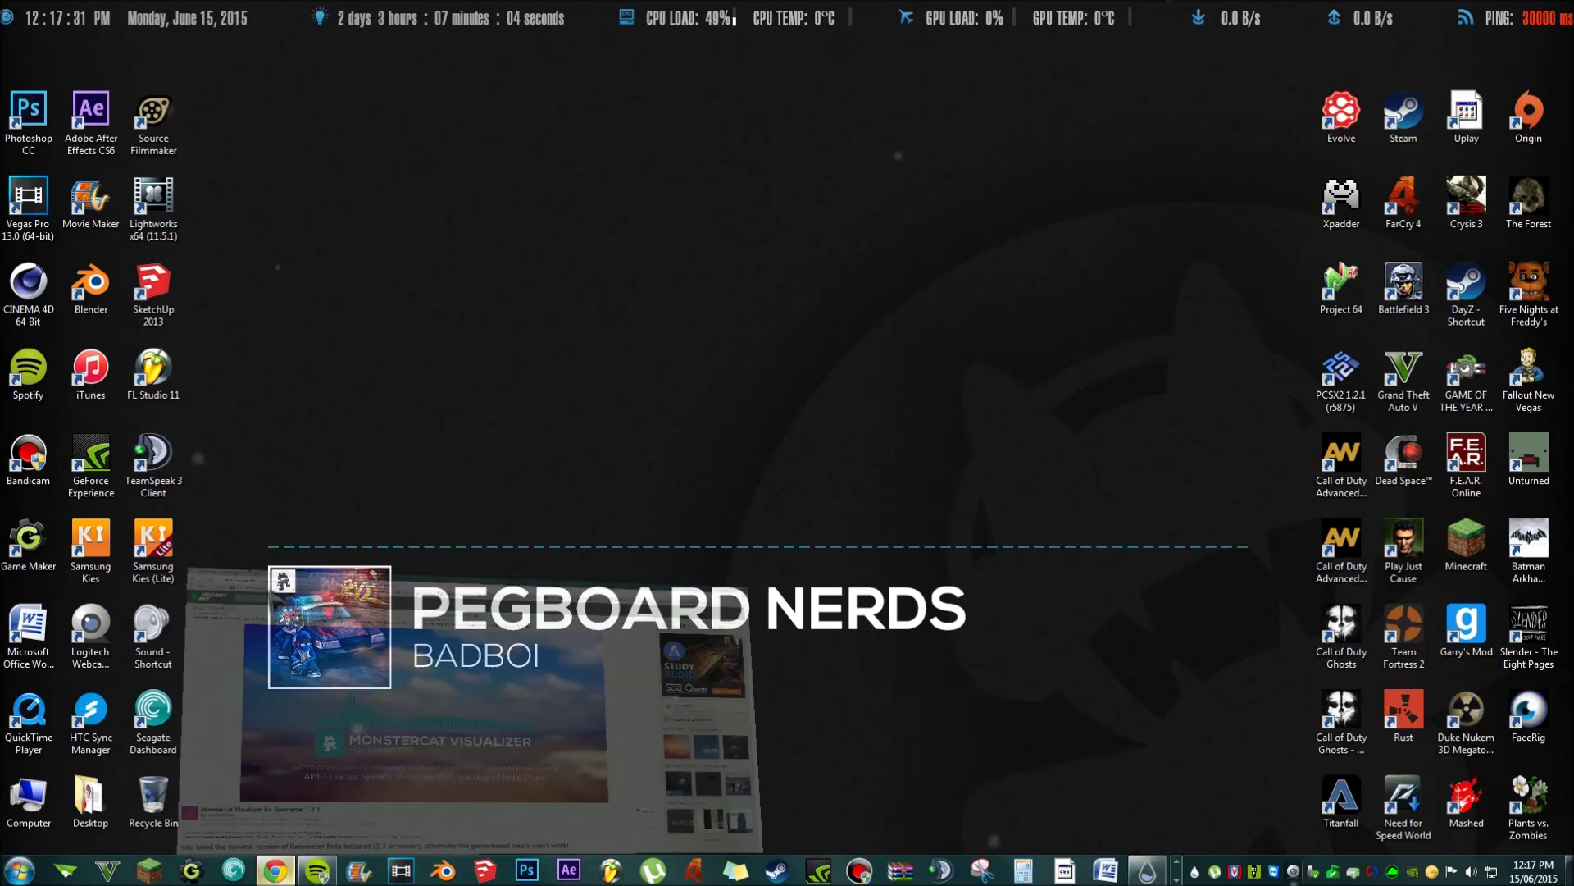
Look at the settings of System-Tango_v2.ini under RMTangoSys_v2 in Manage Rainmeter, and close the window
click(324, 10)
drag(332, 10, 411, 12)
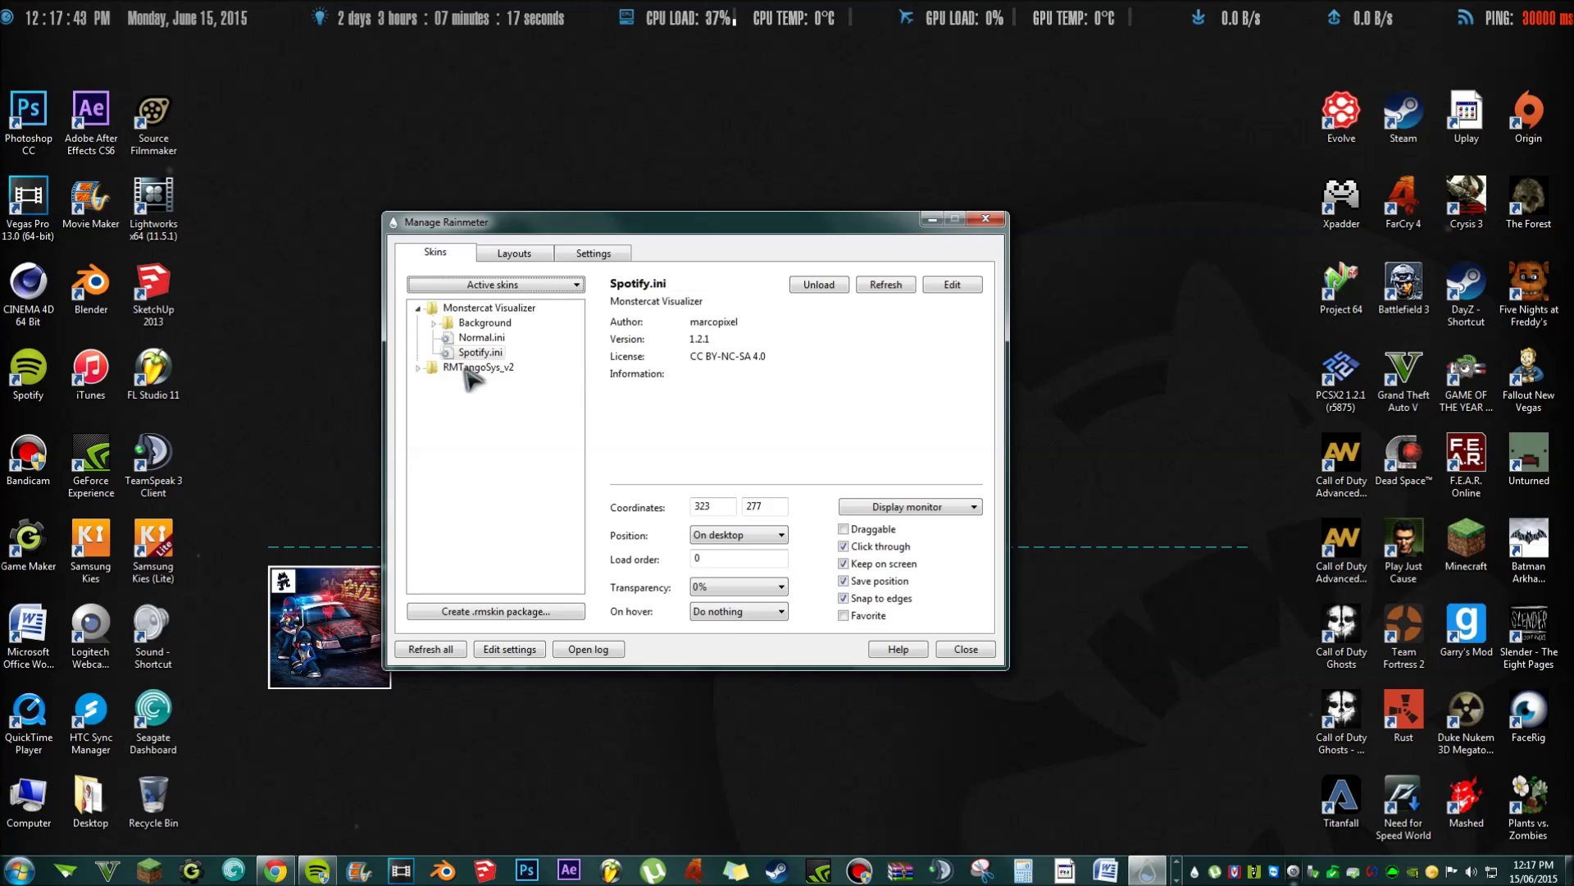
double_click(477, 368)
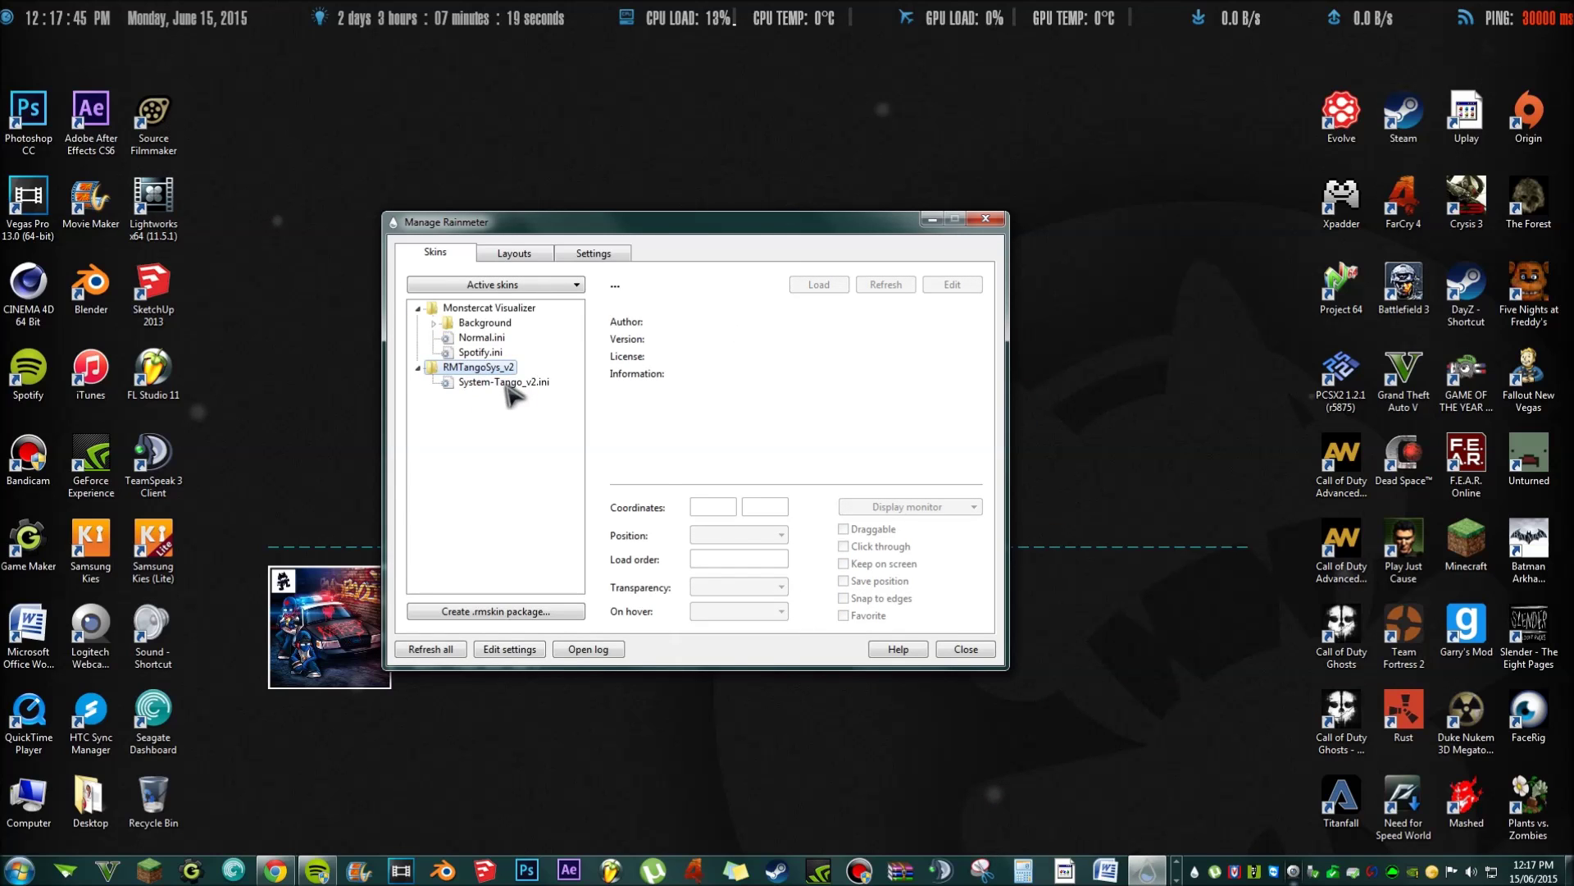
click(505, 382)
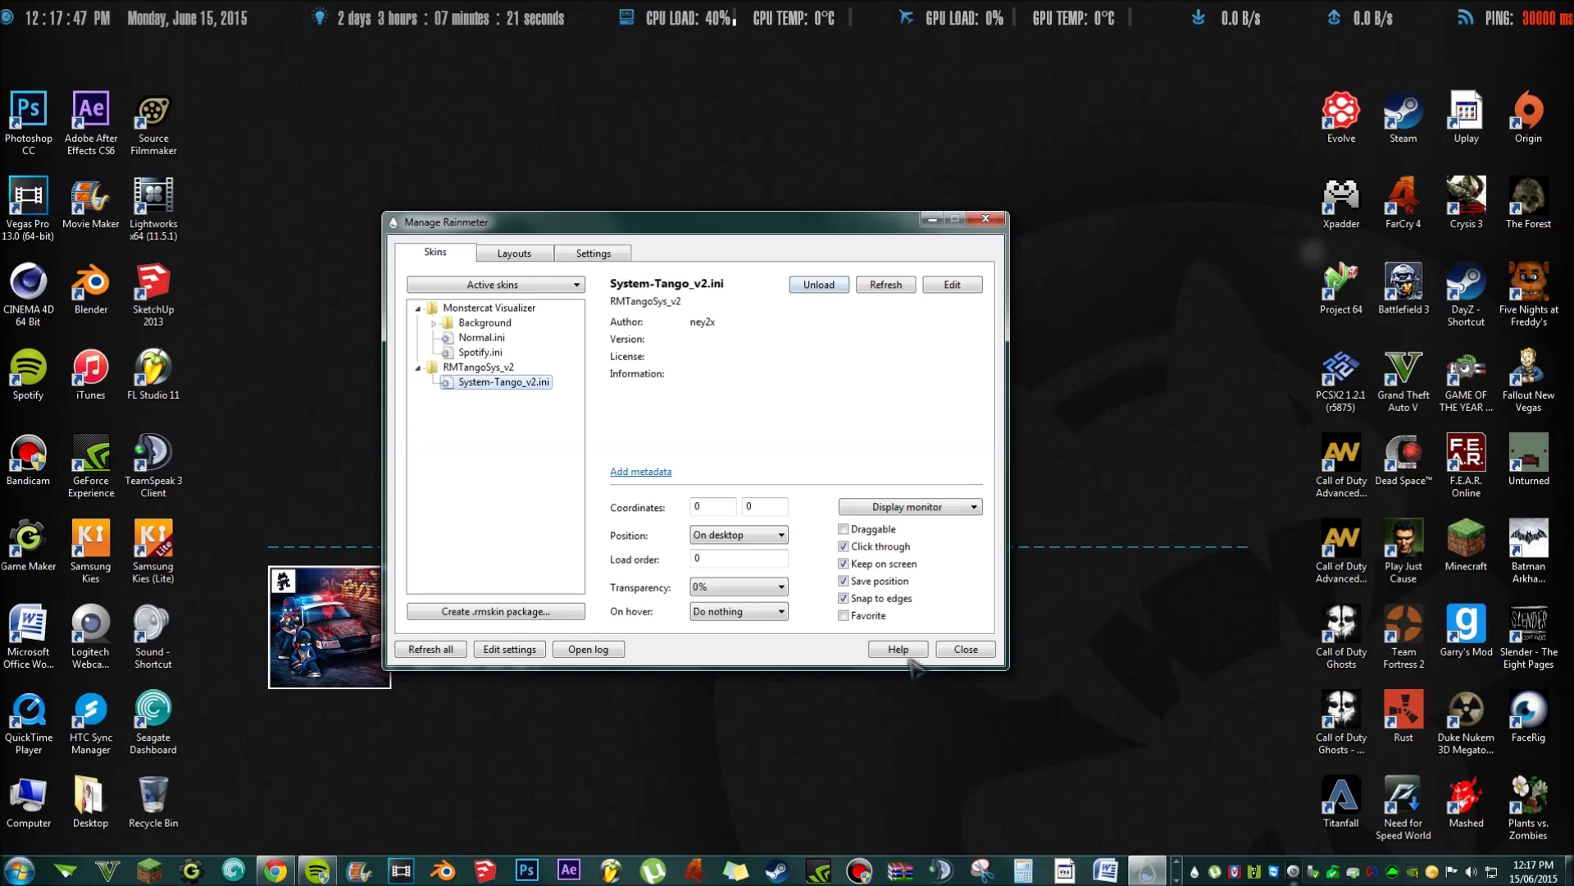
click(988, 220)
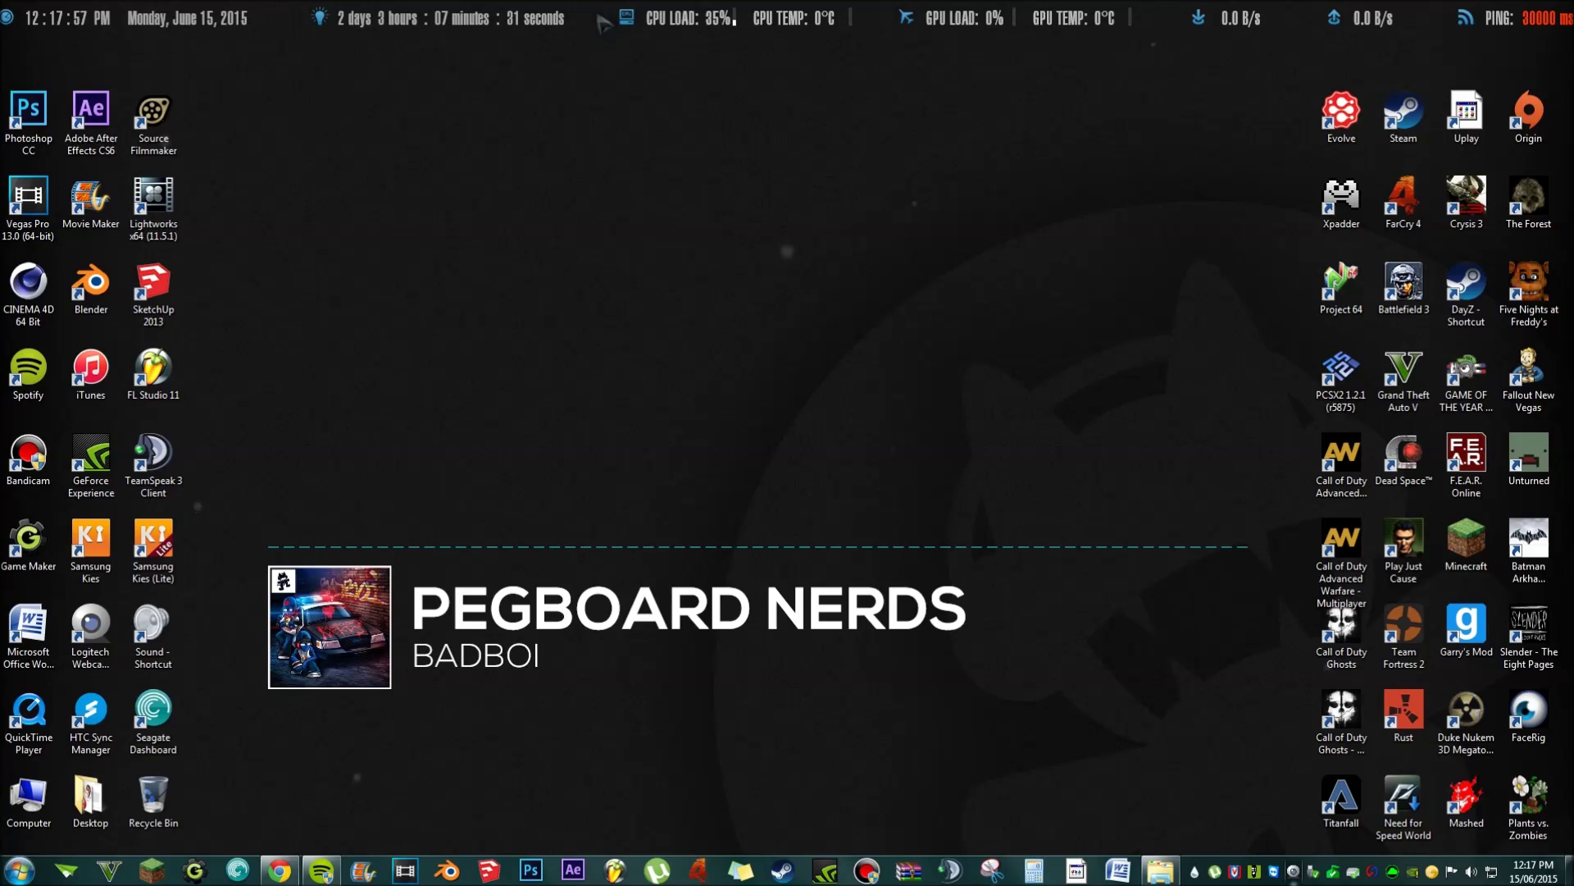
Turn off Click through for the RMTangoSys_v2 skin so its system bar responds to the pointer
right_click(625, 23)
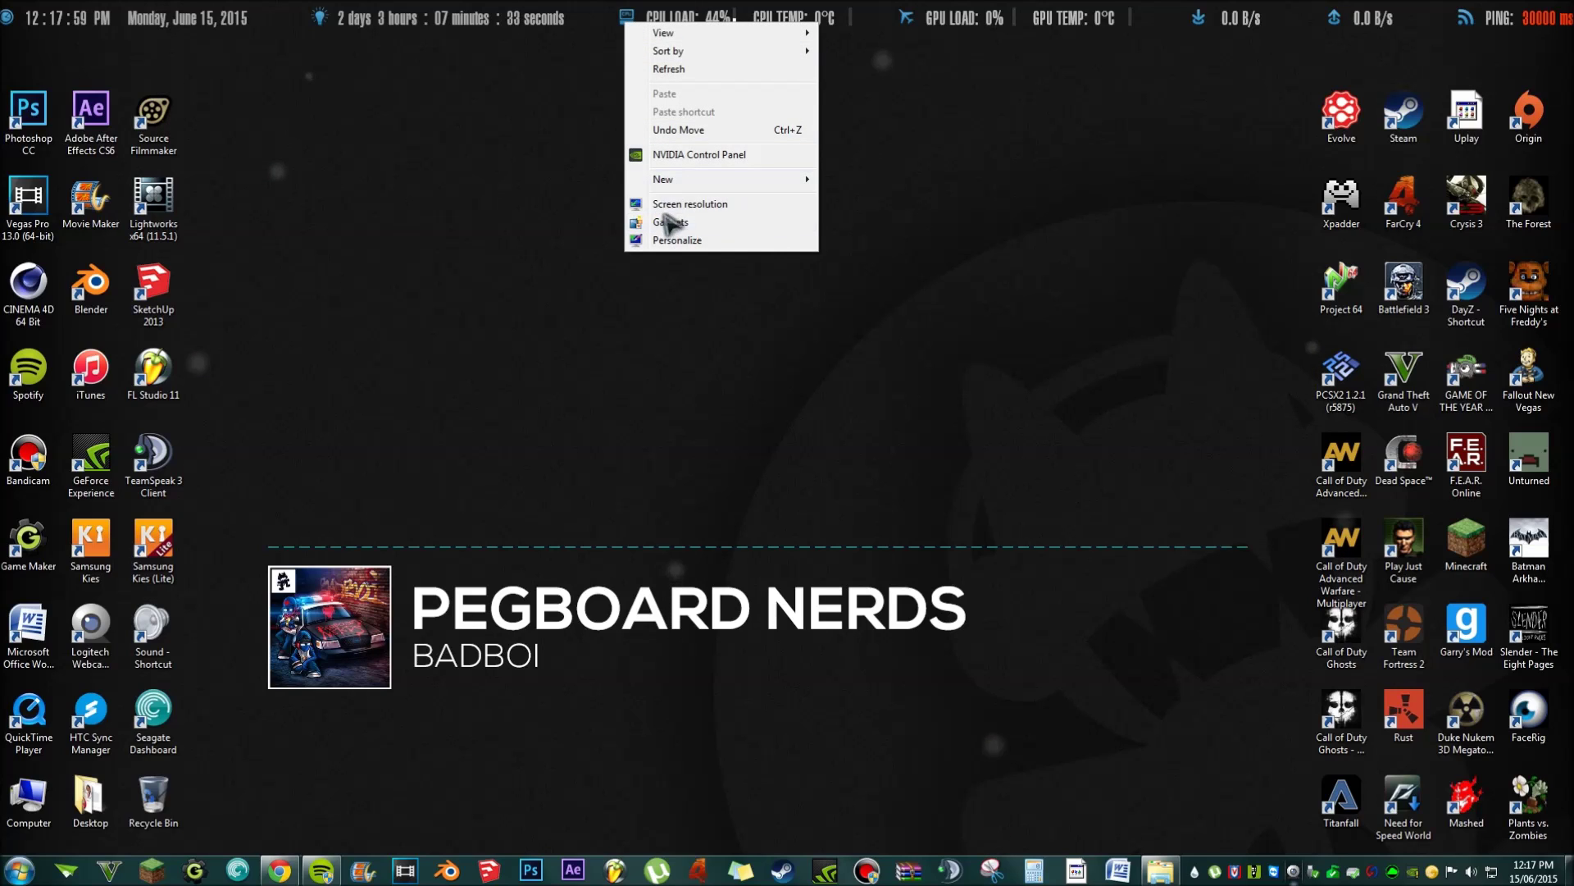
key(Escape)
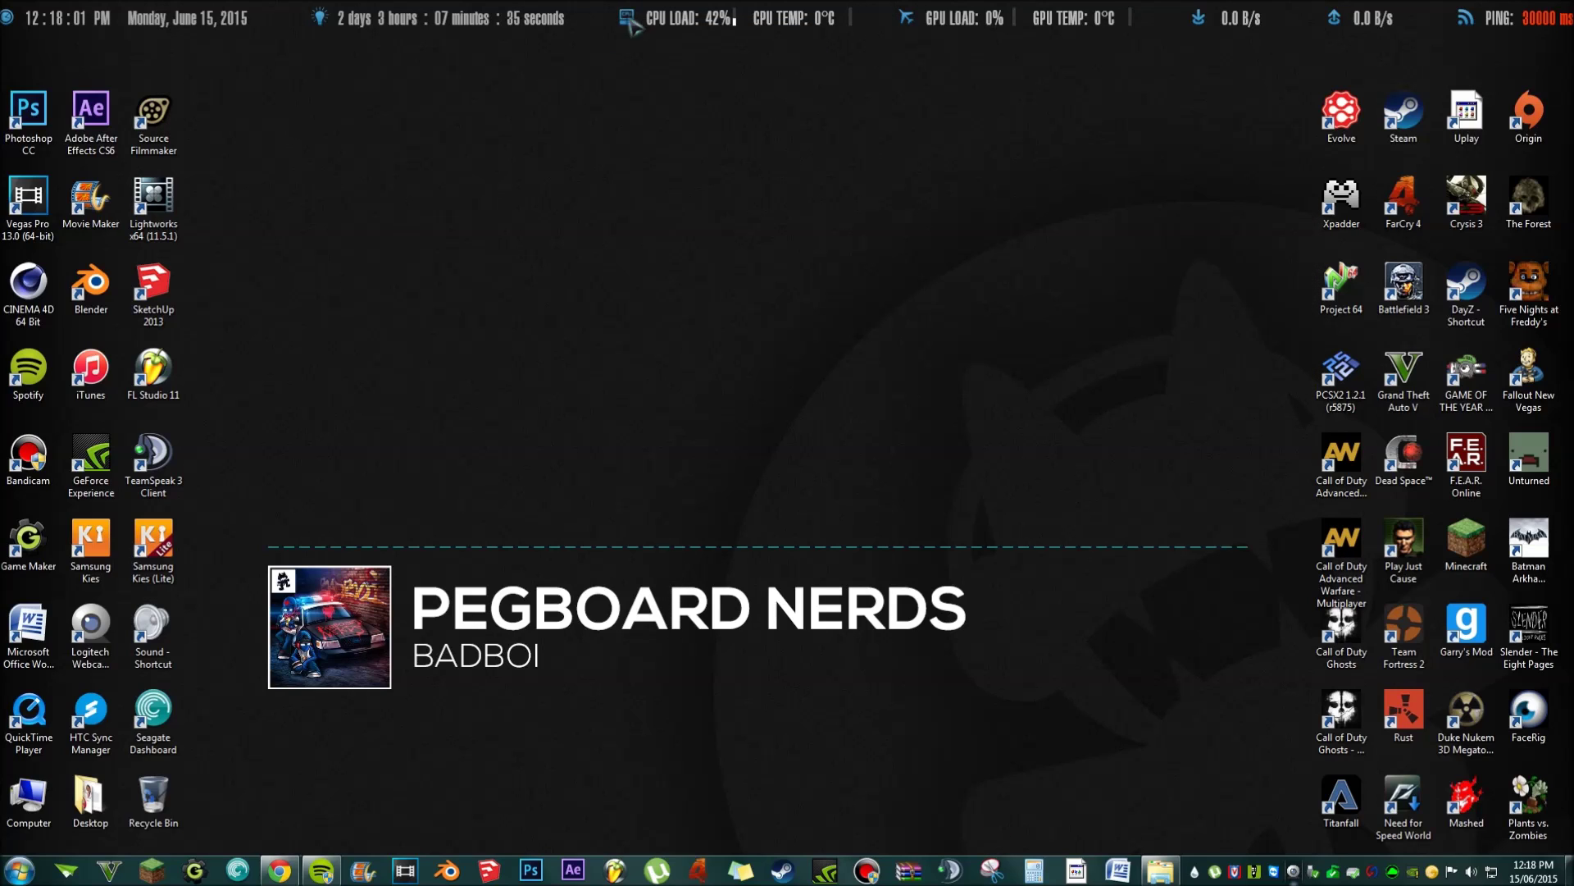
right_click(1195, 871)
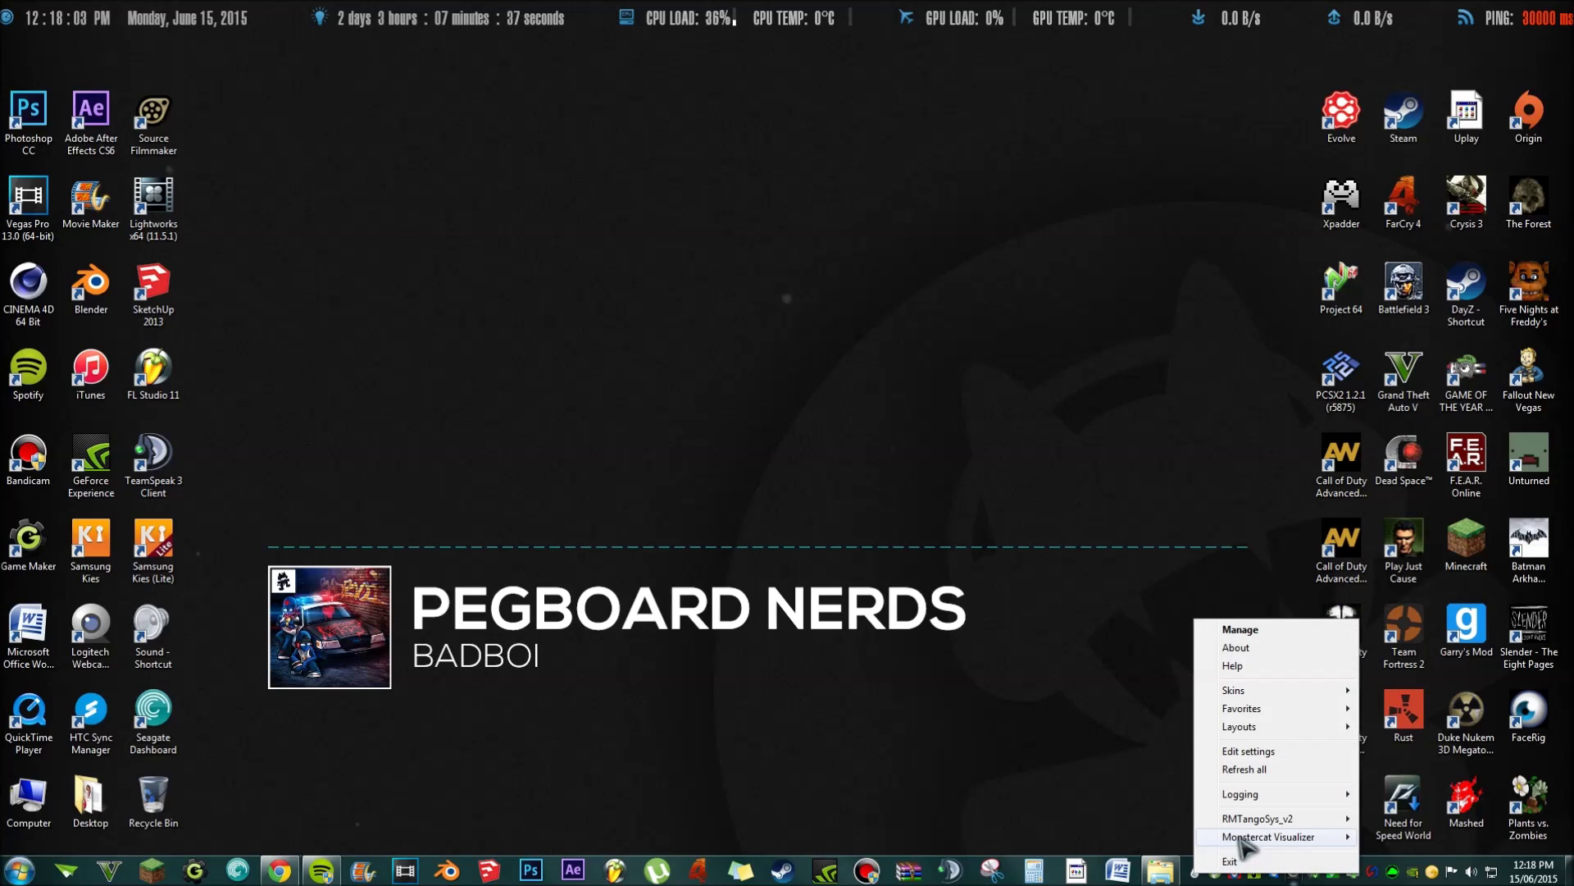
mouse_move(1259, 818)
mouse_move(1407, 736)
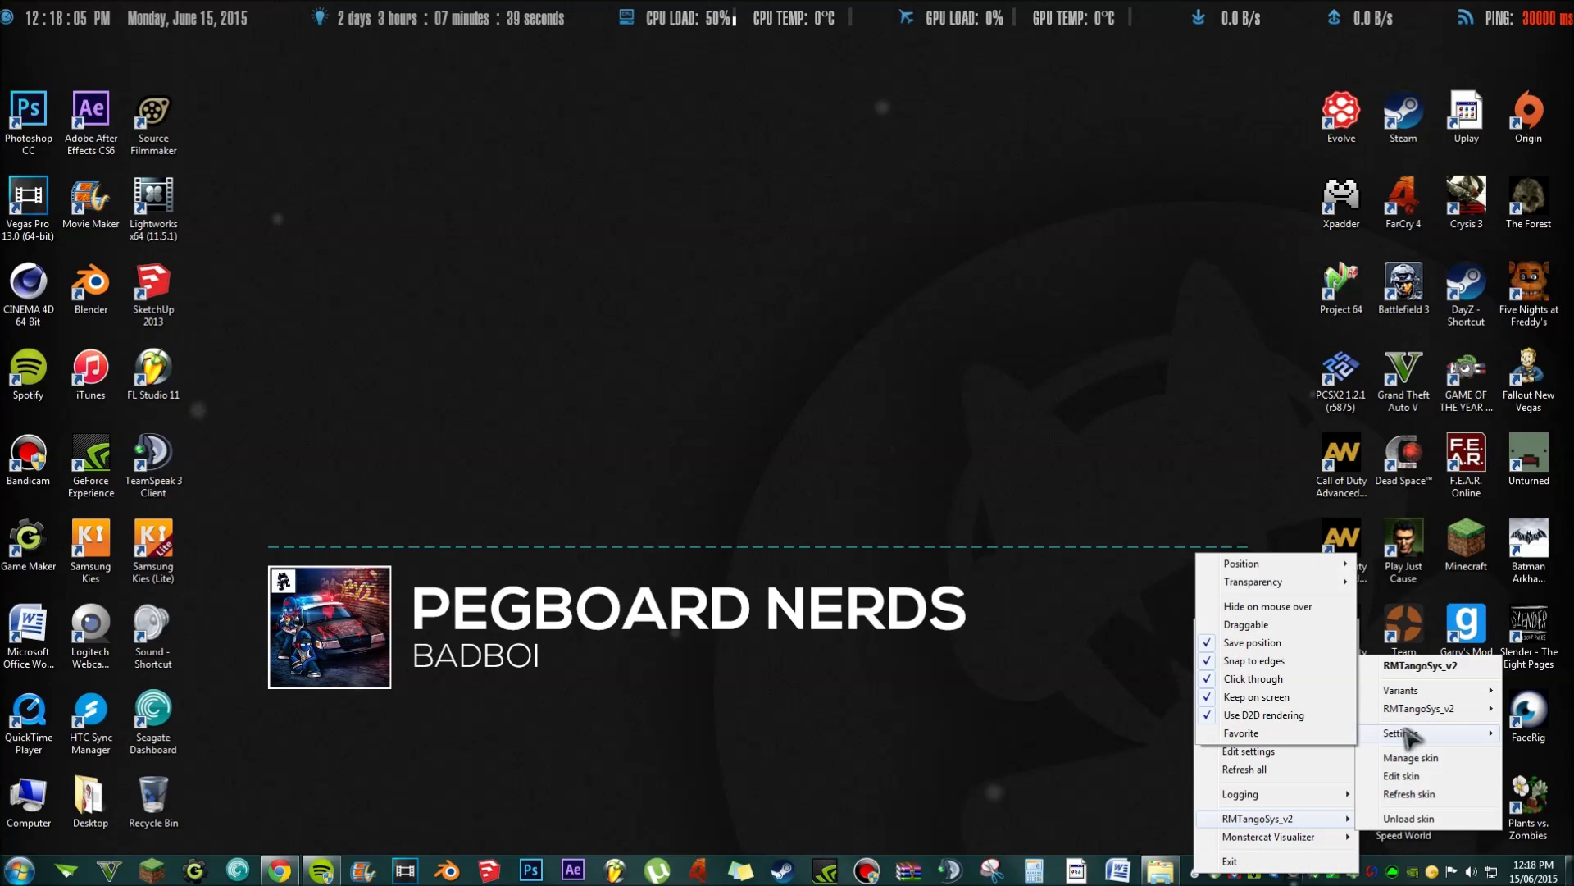
click(1250, 679)
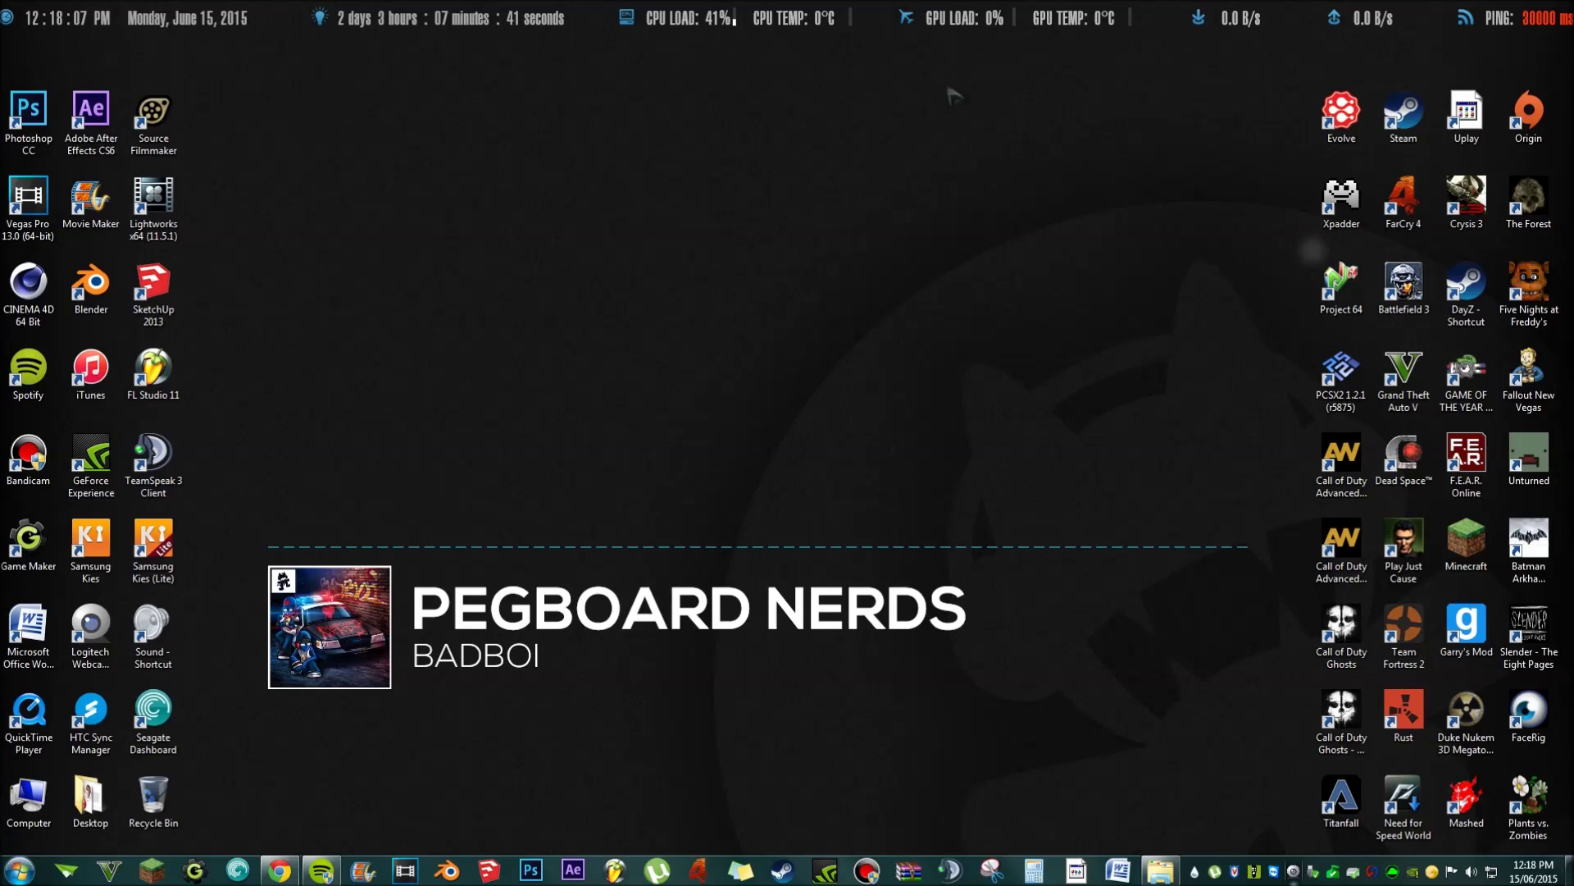
Turn Click through back on in the settings of the RMTangoSys_v2 system bar
right_click(906, 13)
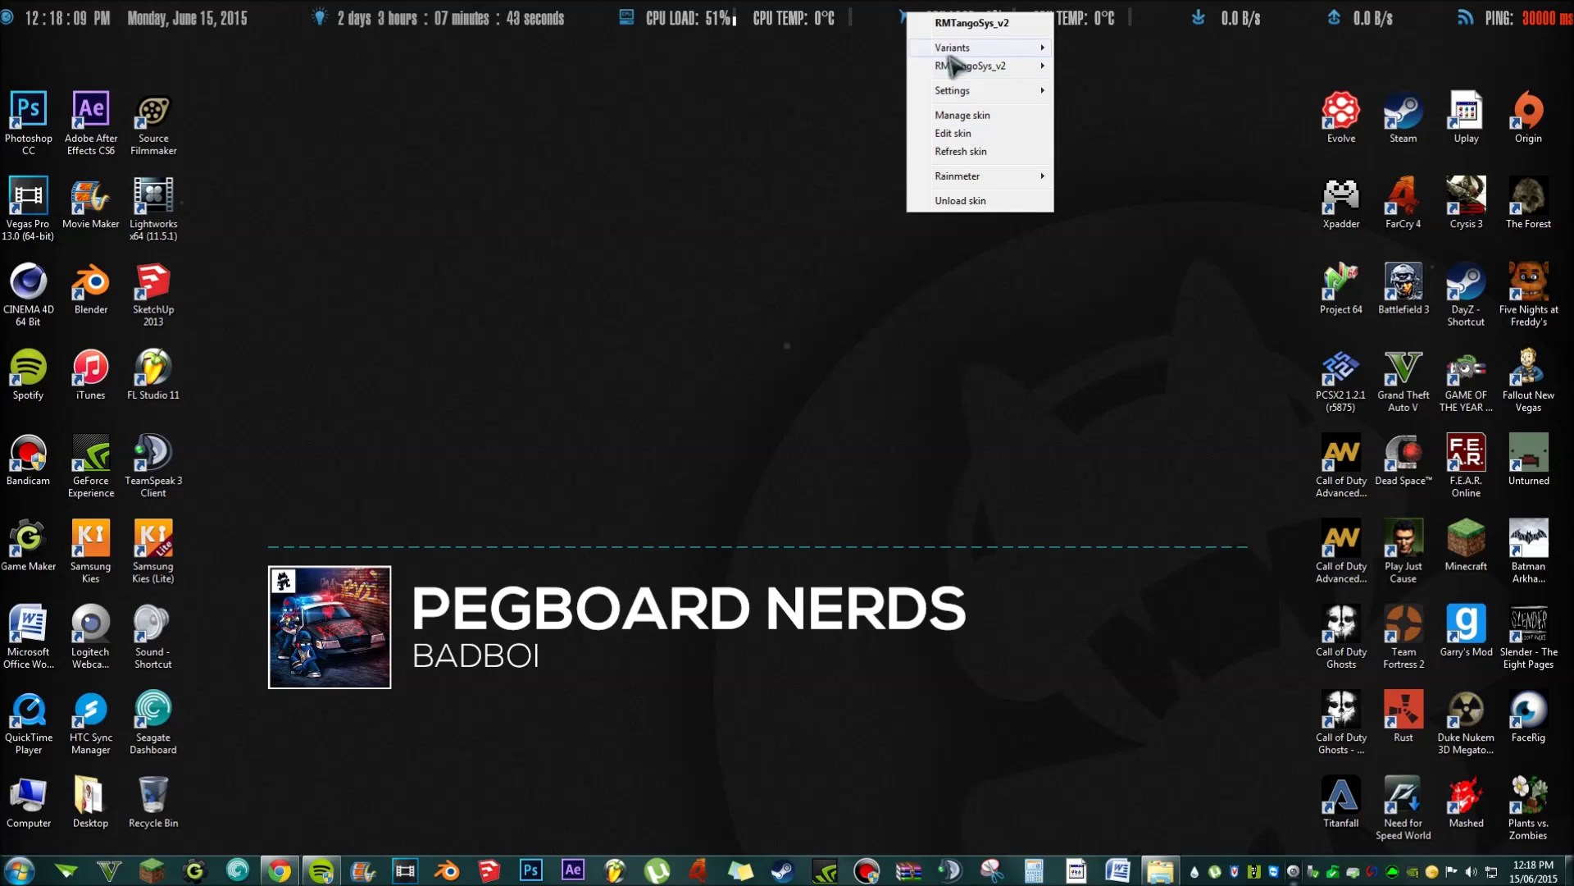
mouse_move(972, 92)
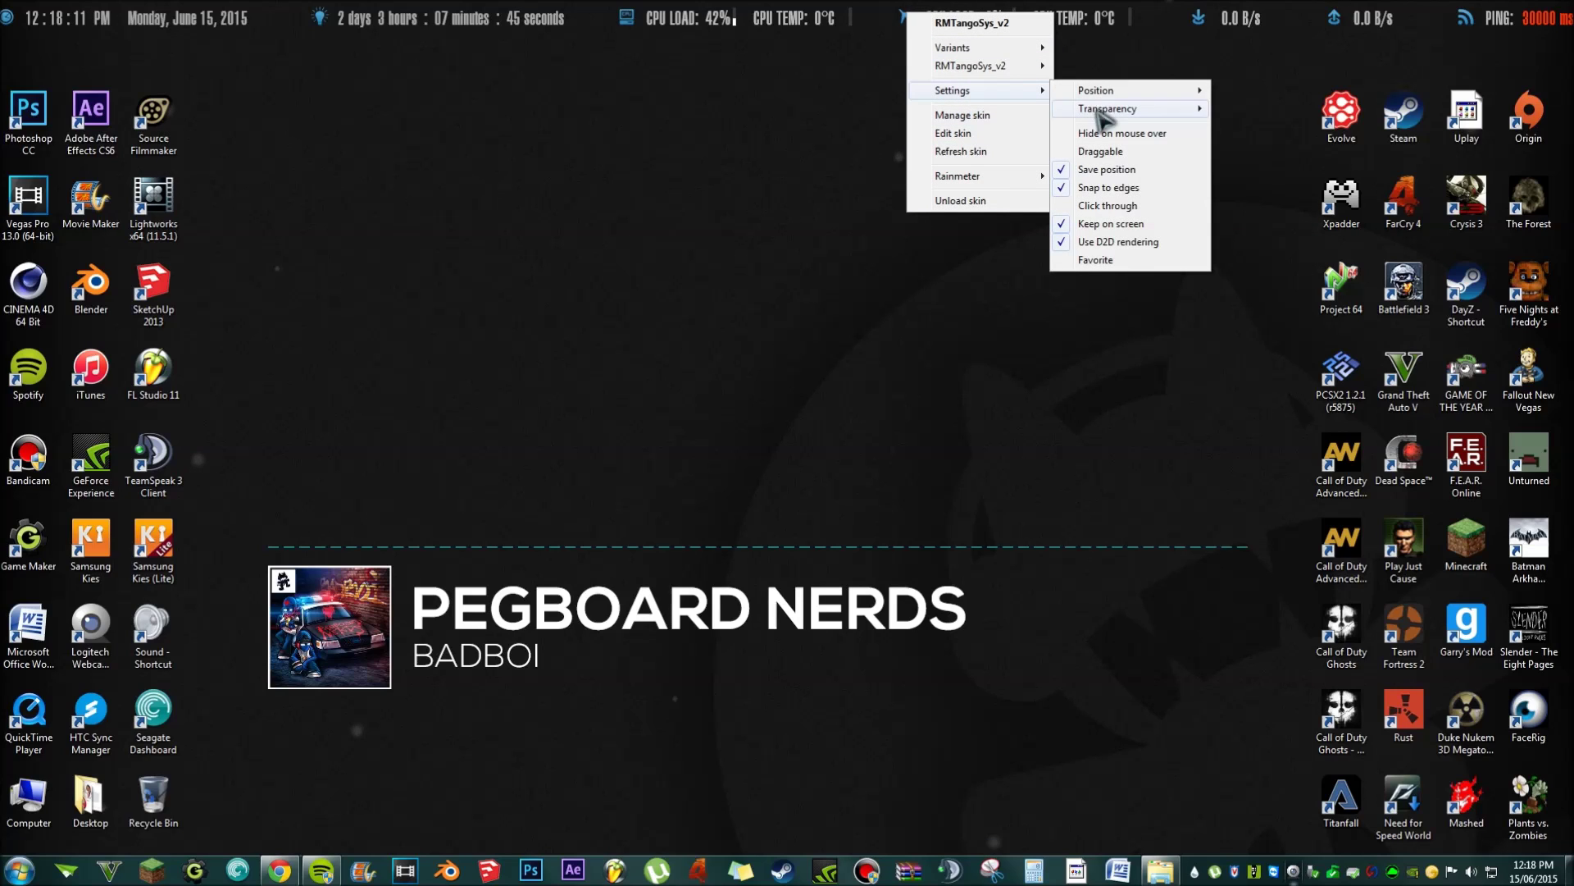
click(1099, 205)
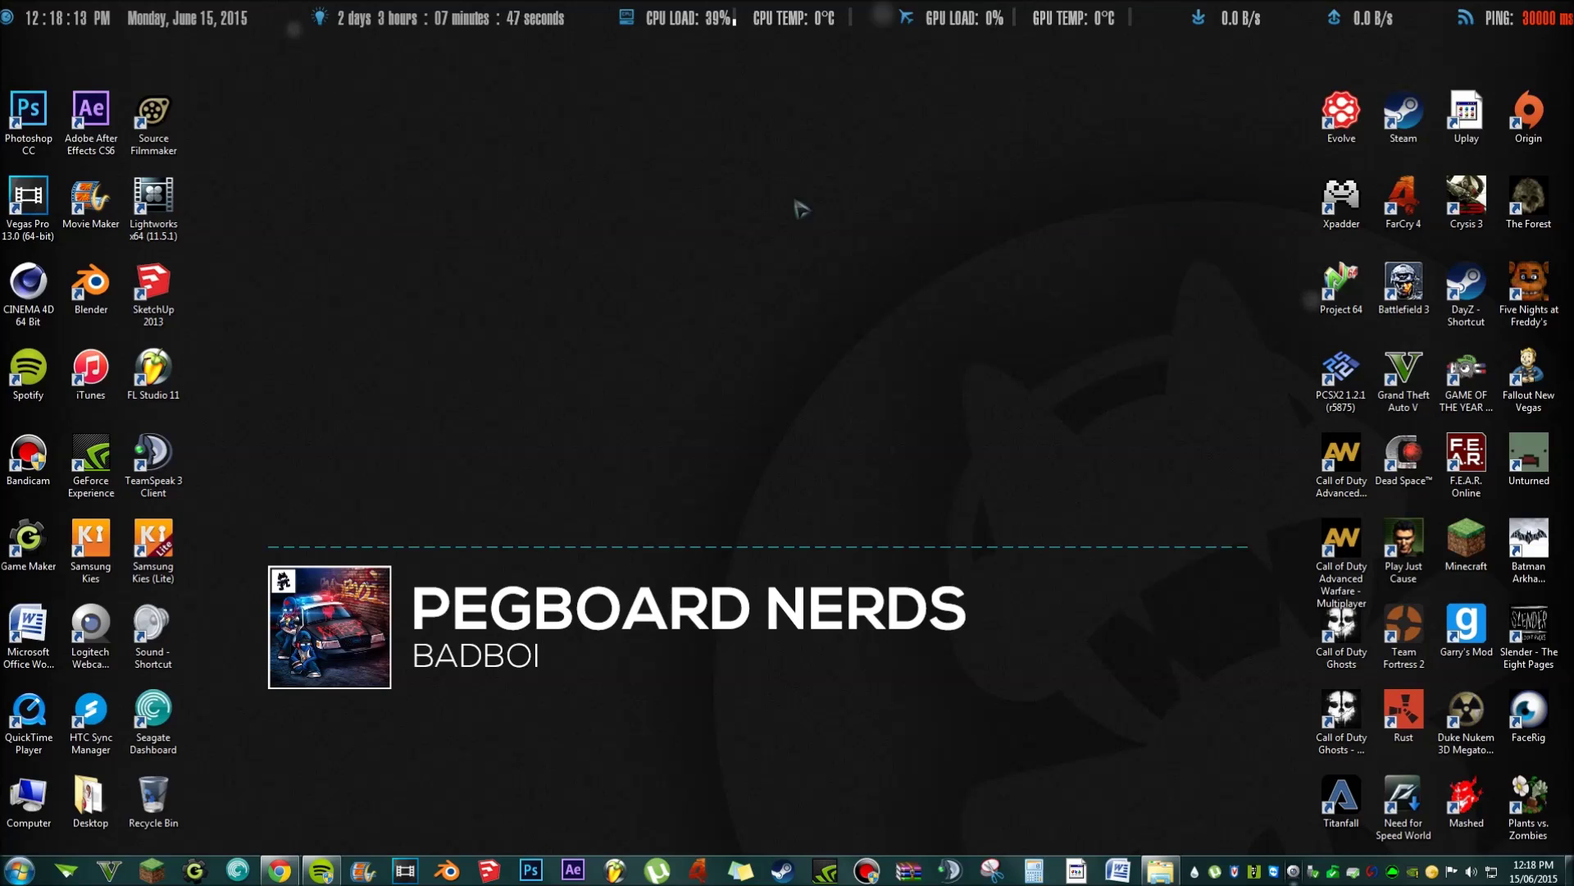
drag(154, 119, 359, 59)
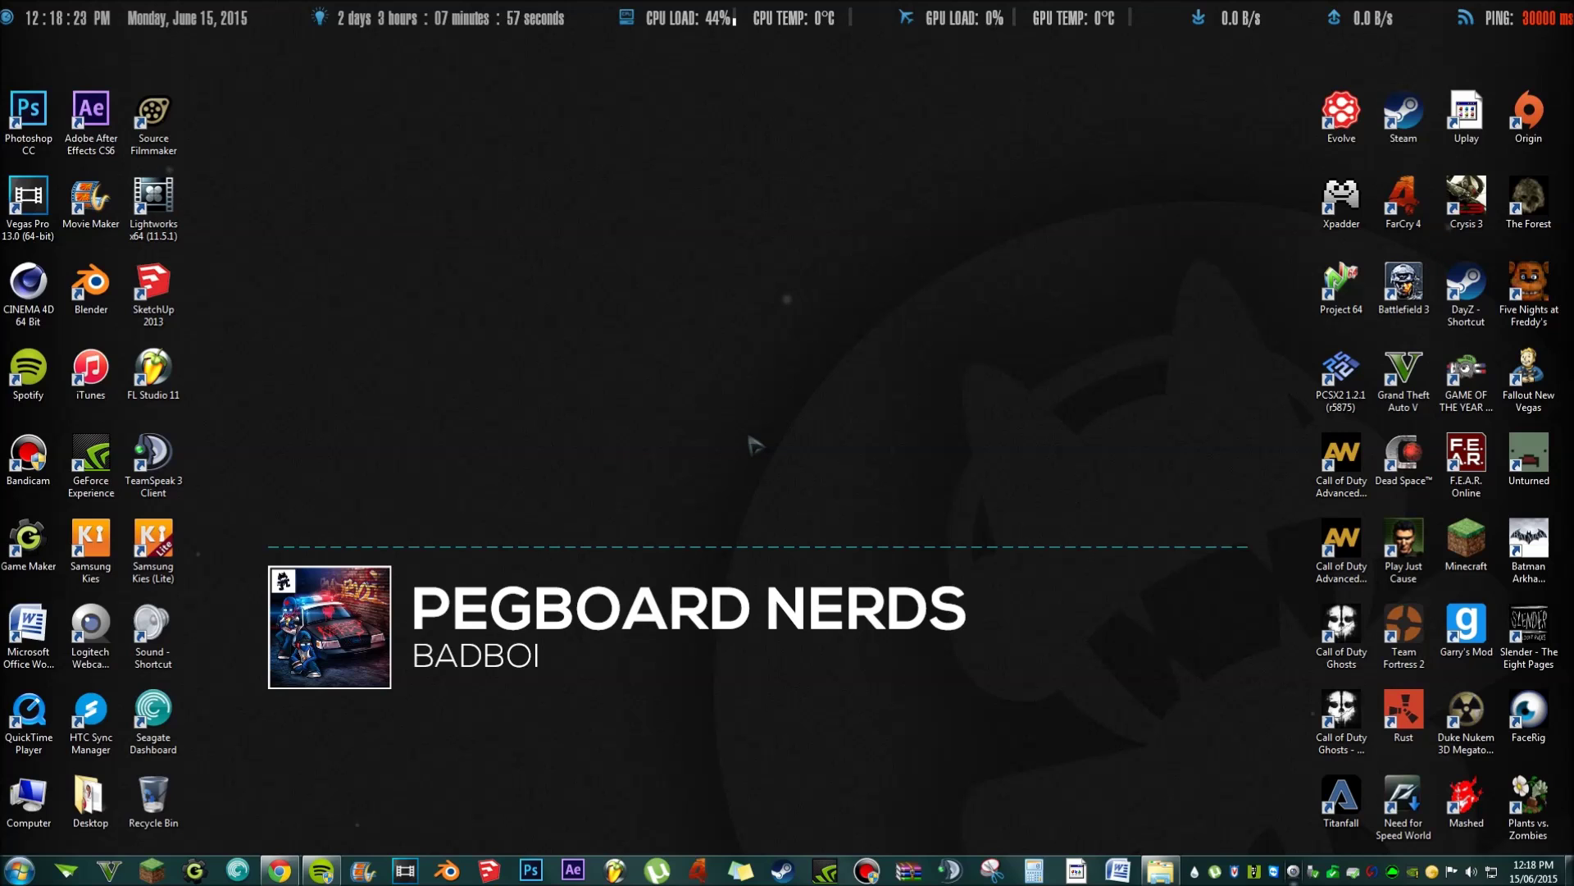
Switch to Chrome and compare the Monstercat Visualizer for Rainmeter page on DeviantArt with the desktop
key(alt+Tab)
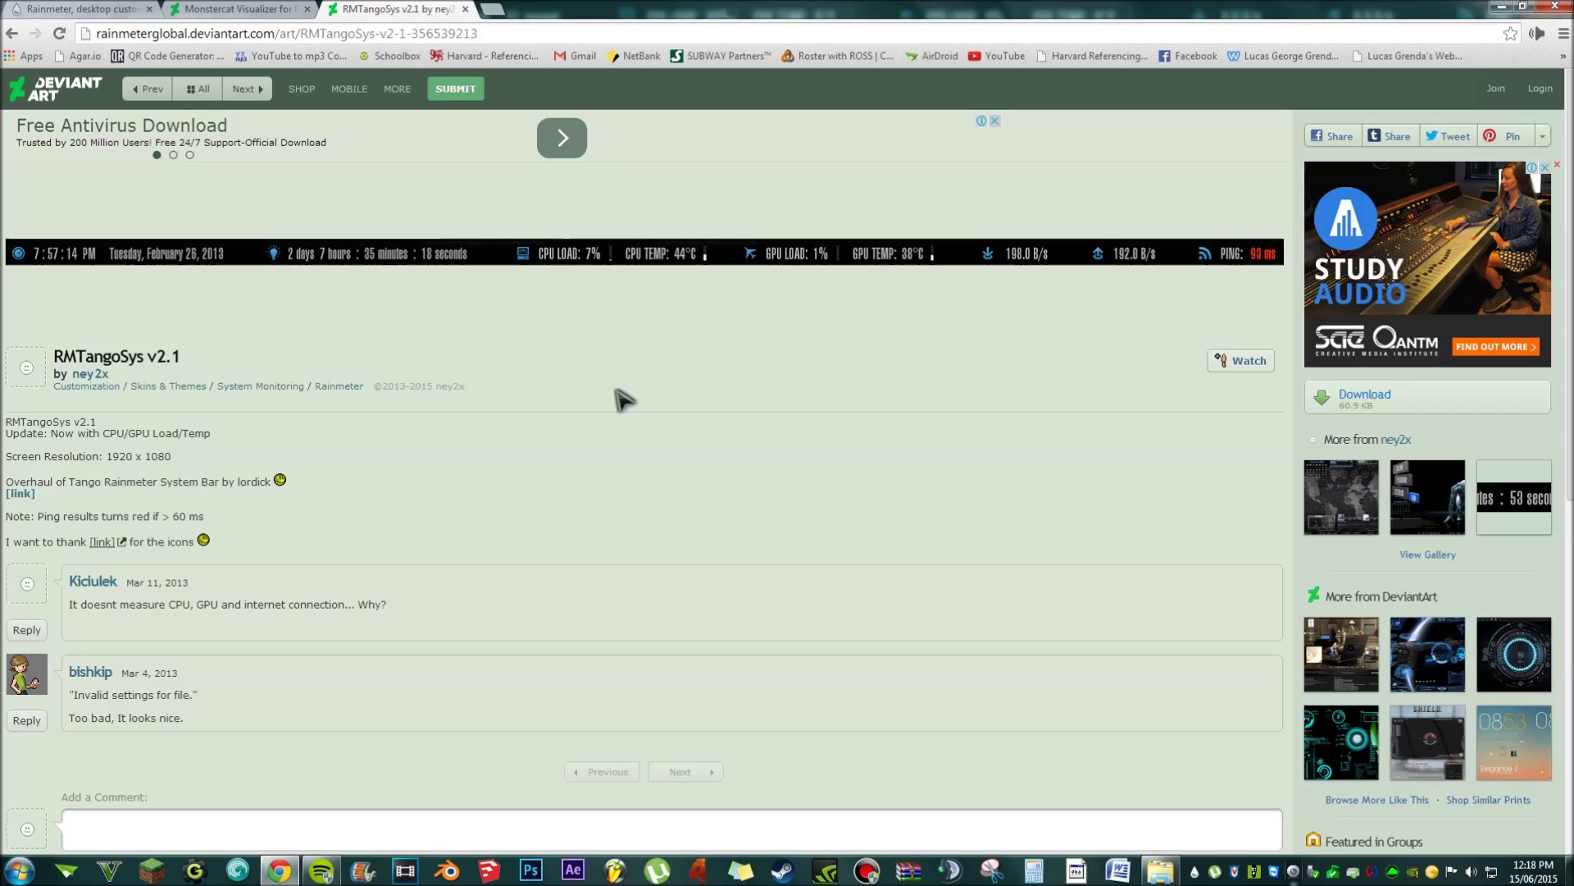
click(232, 10)
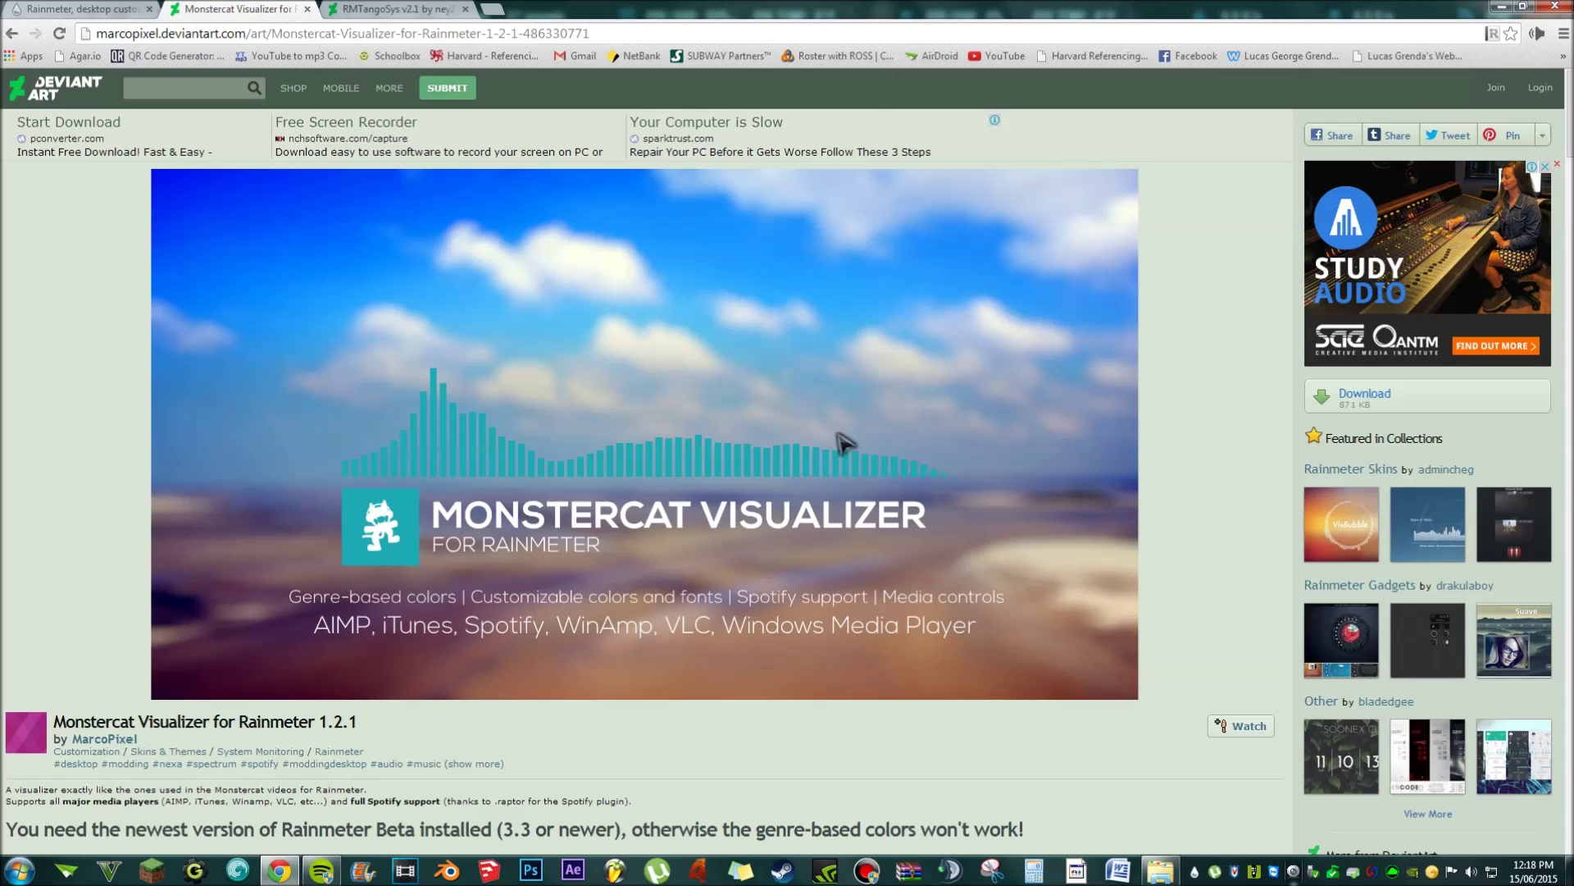
key(super+d)
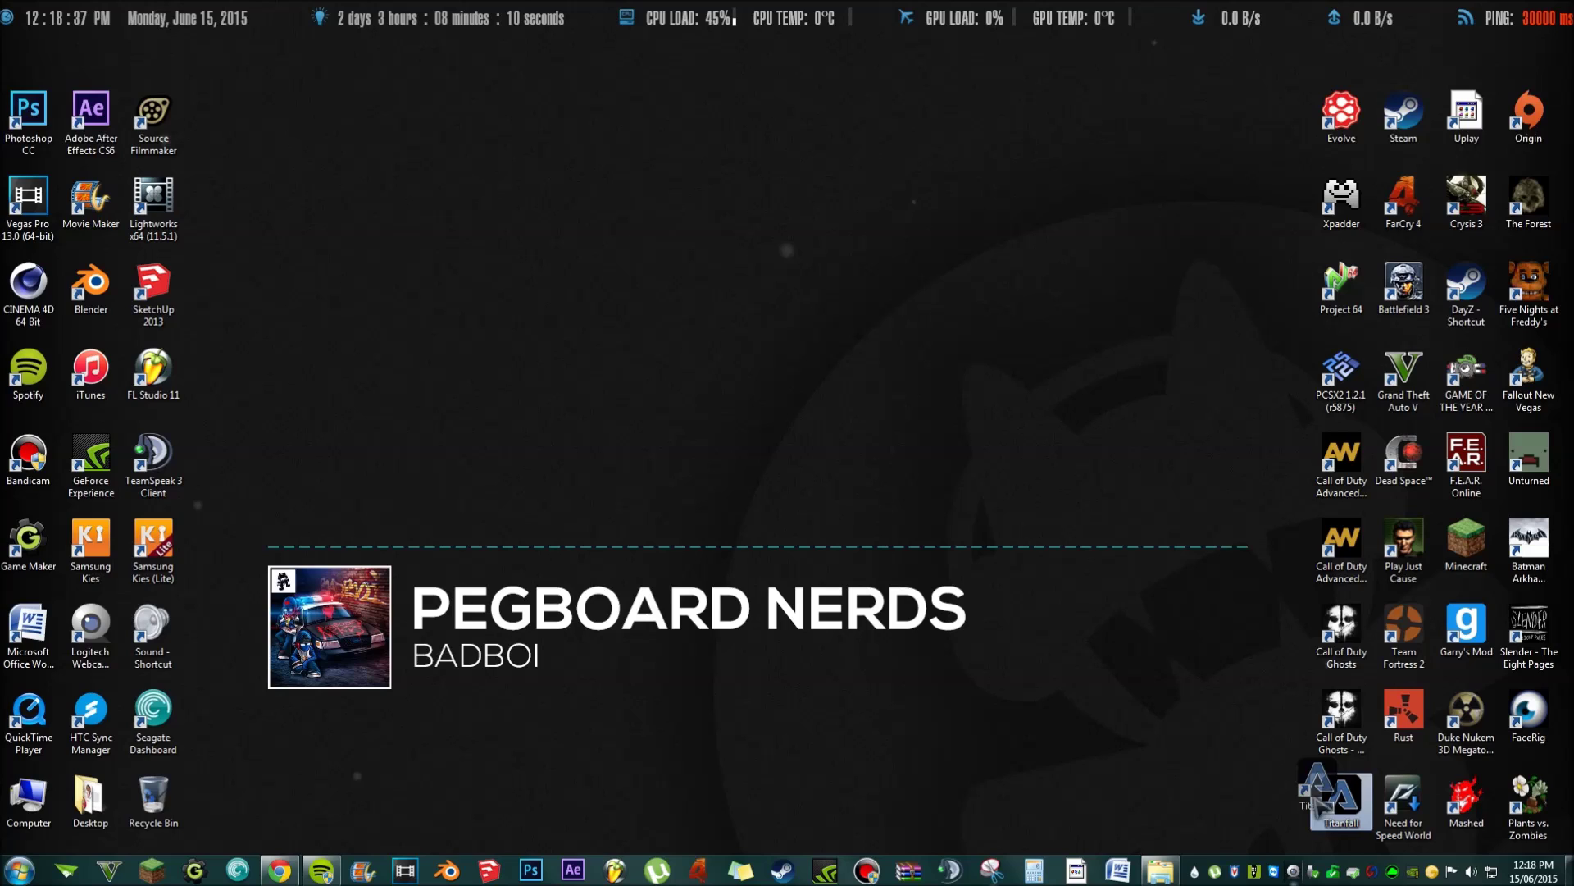
key(super+d)
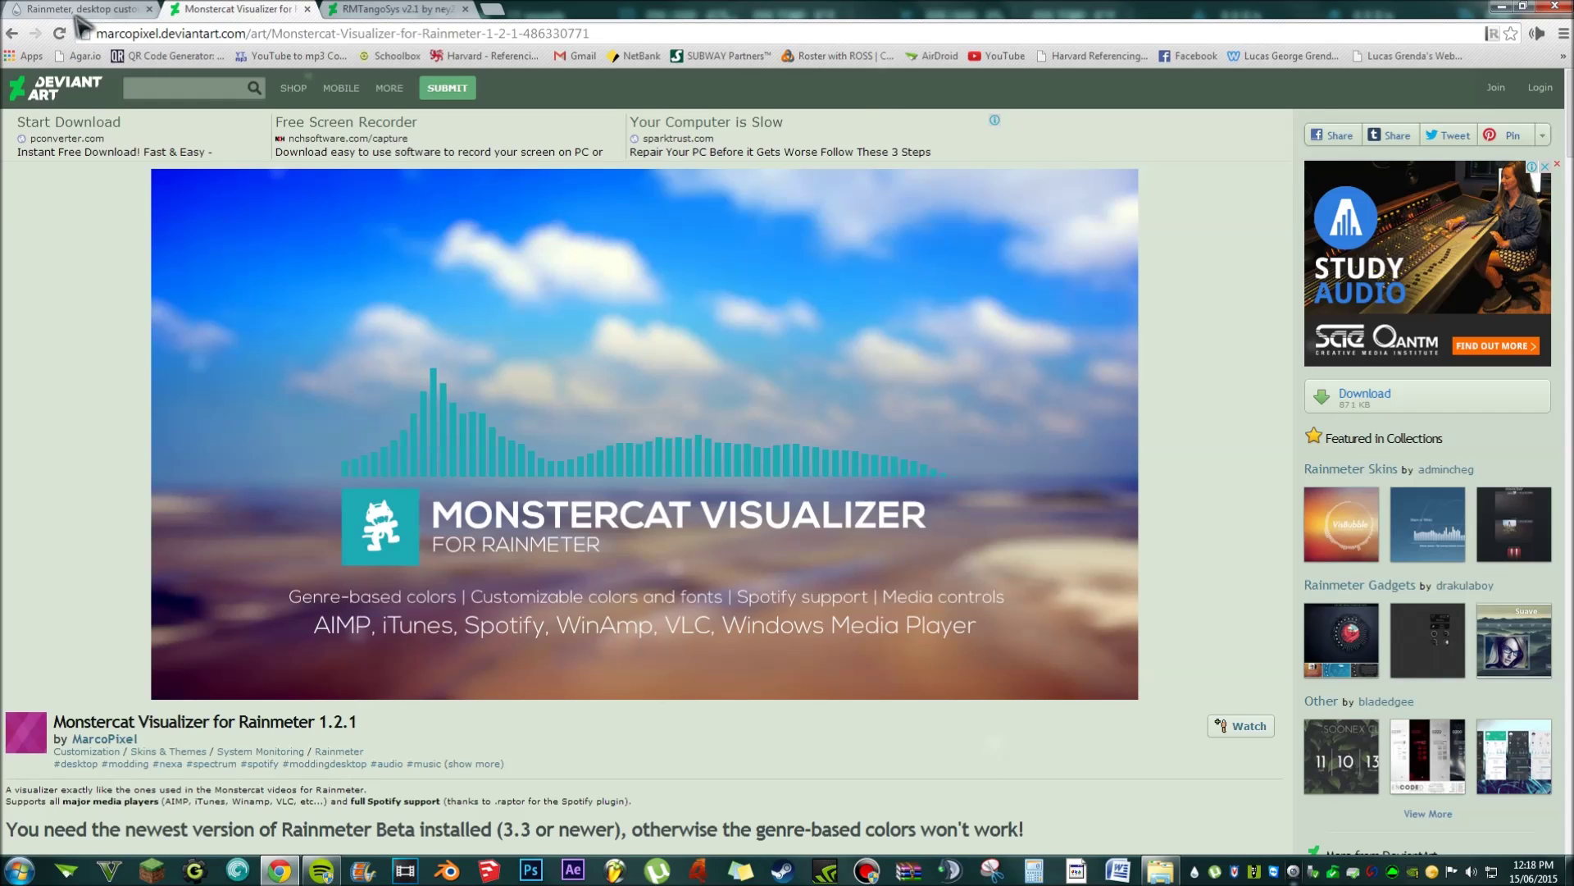